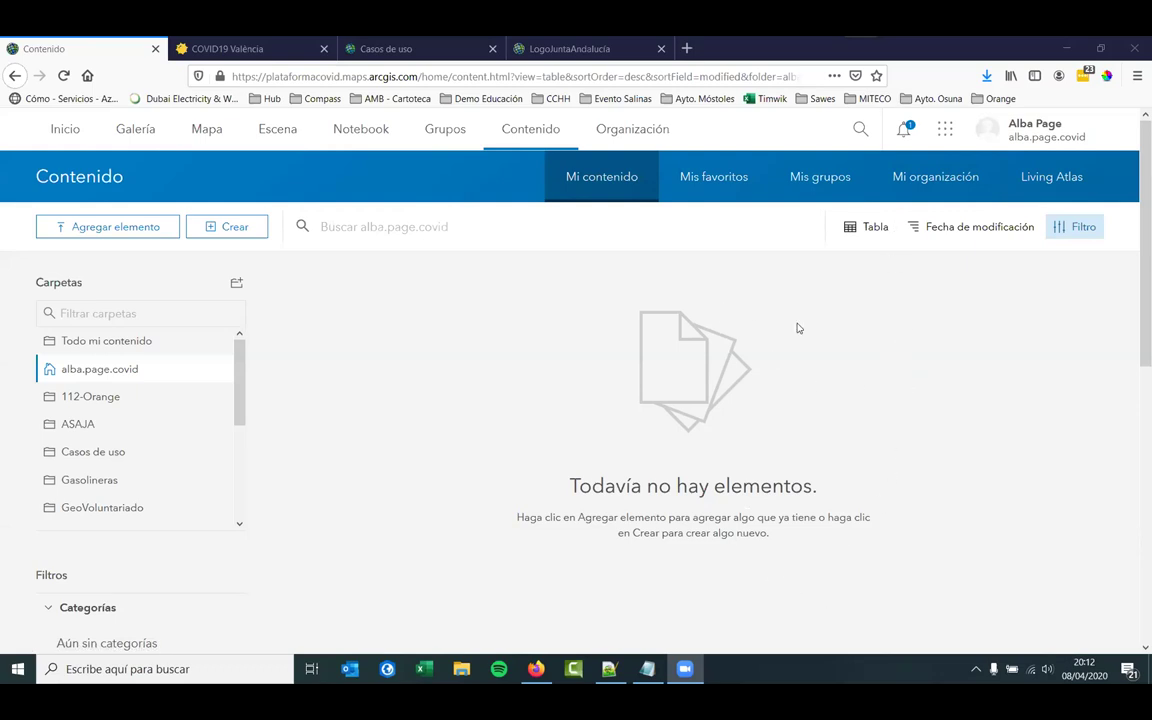
- Open the organization's Hub, start a new initiative and browse the initiative templates
click(944, 138)
click(944, 134)
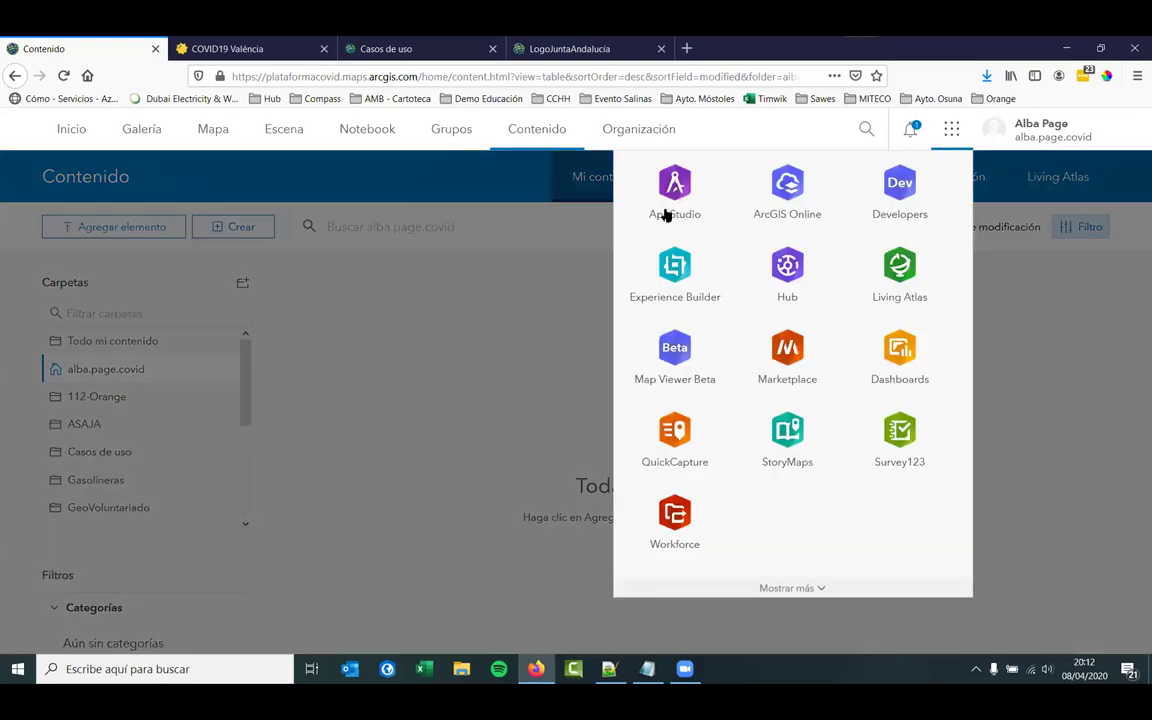
click(787, 293)
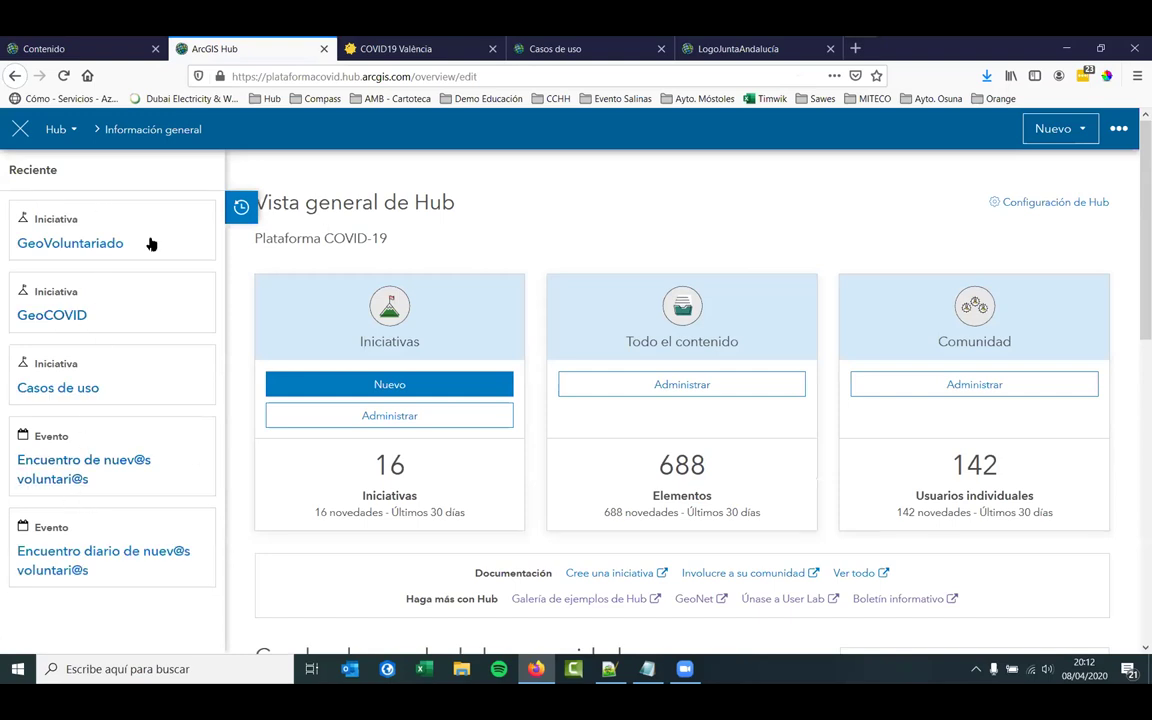
click(398, 388)
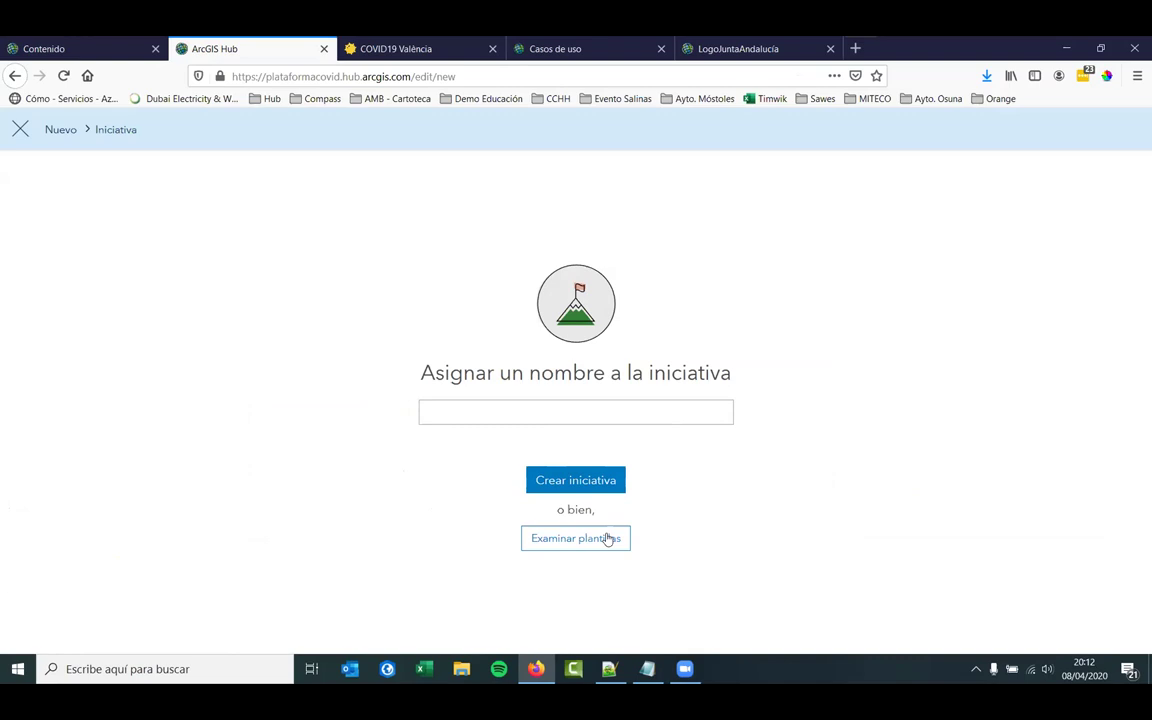
click(543, 542)
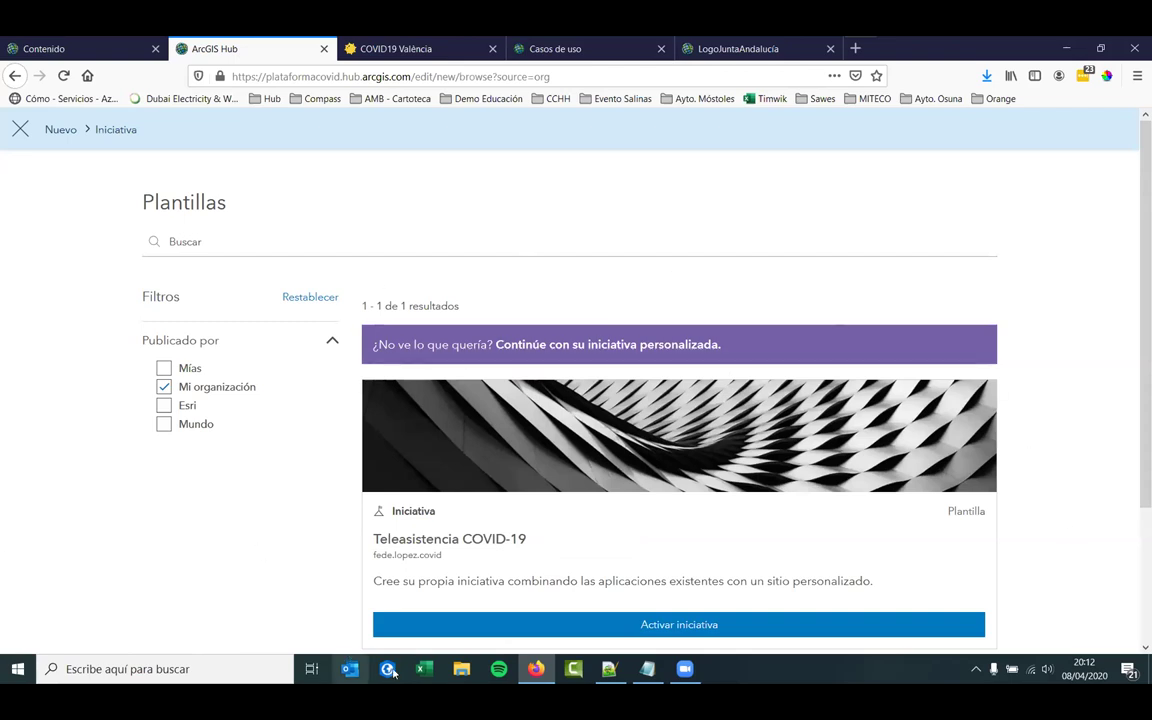
- Filter the templates to those published by the organization and Esri, leaving out the worldwide ones
scroll(1020, 430, down, 3)
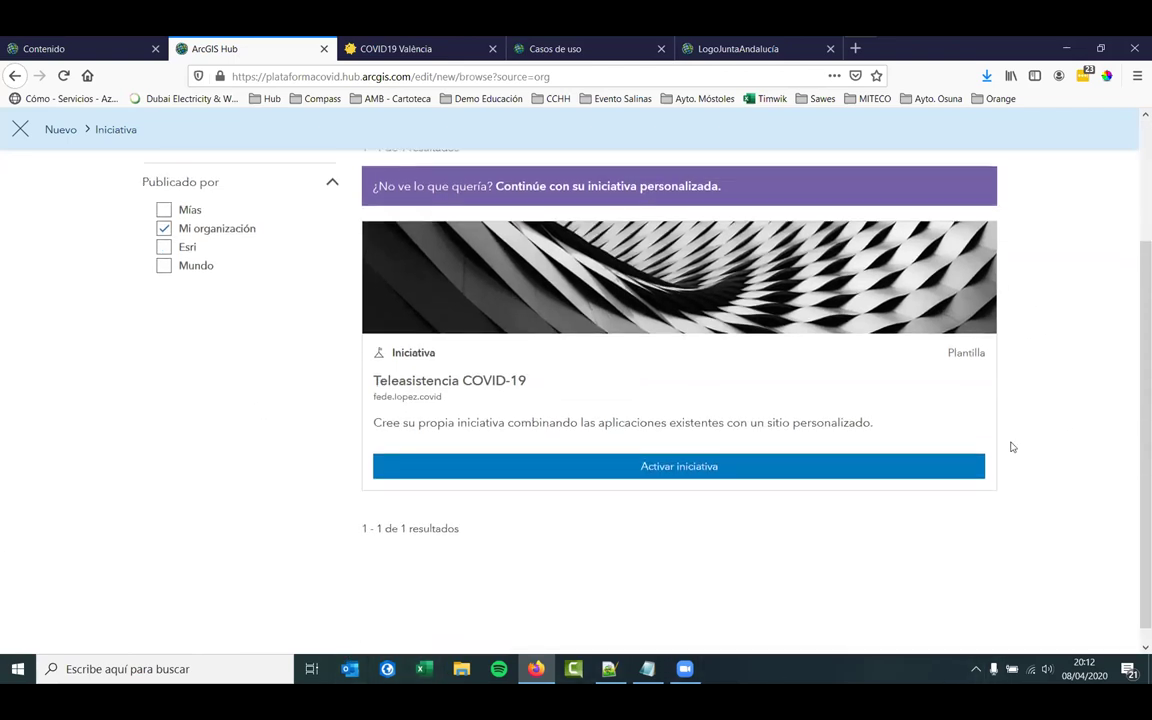
scroll(905, 625, up, 3)
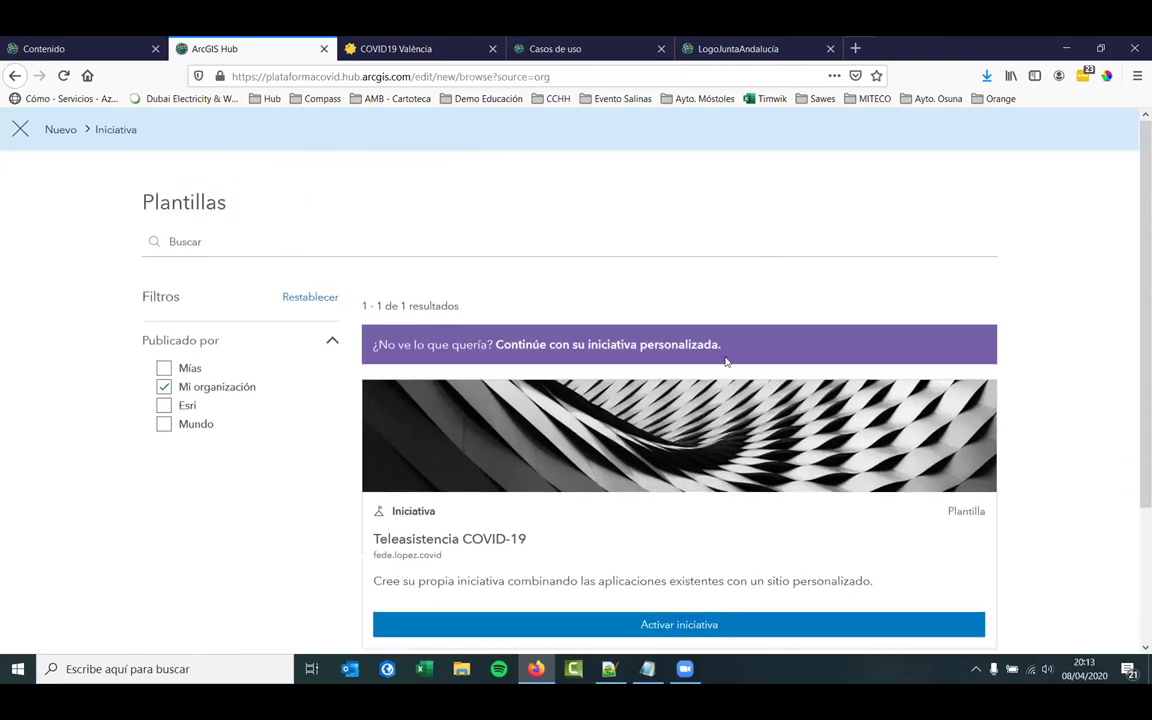
click(166, 405)
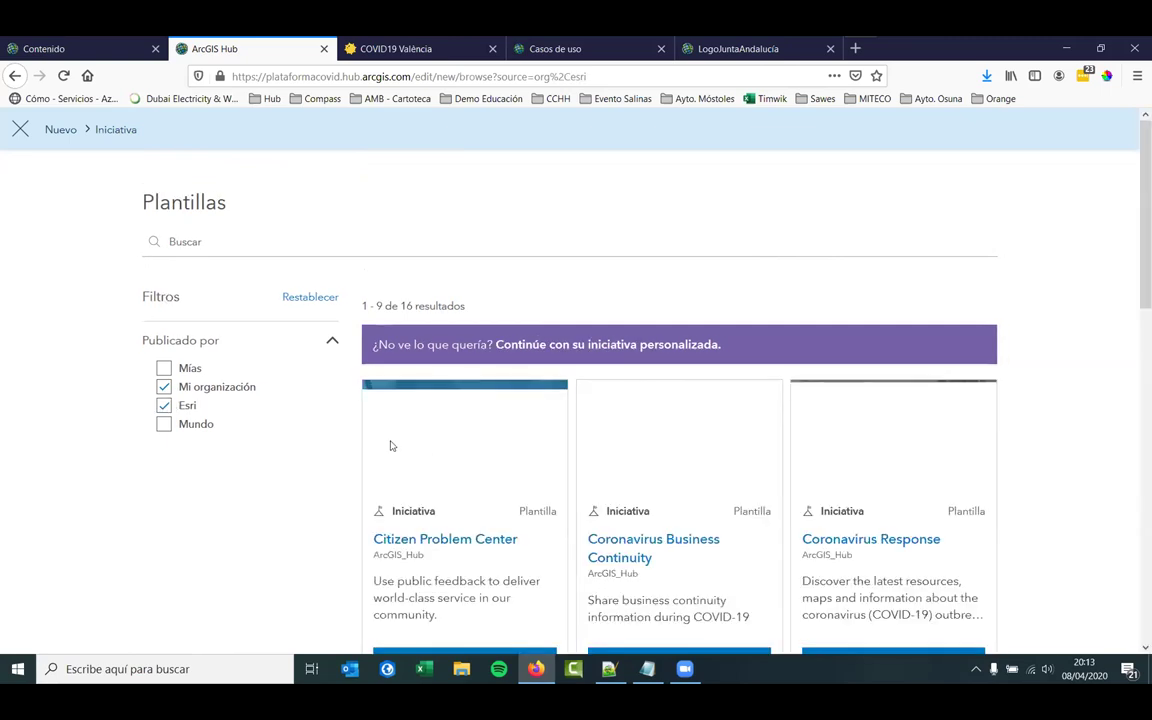
click(164, 424)
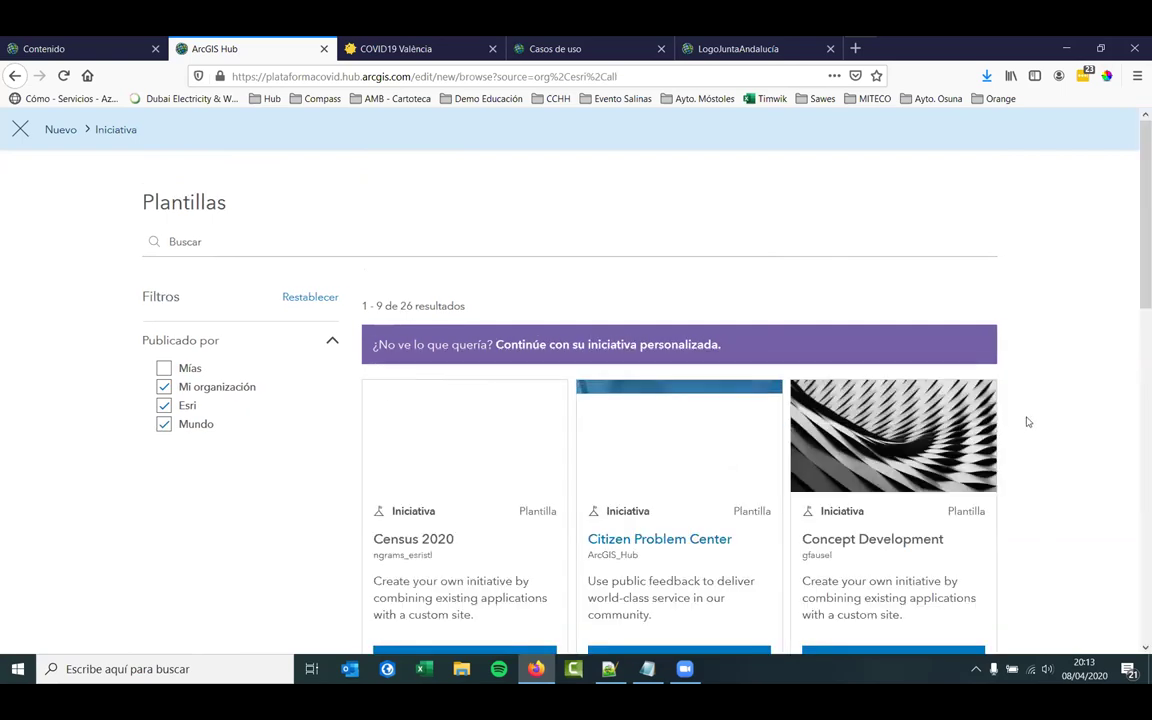
click(164, 424)
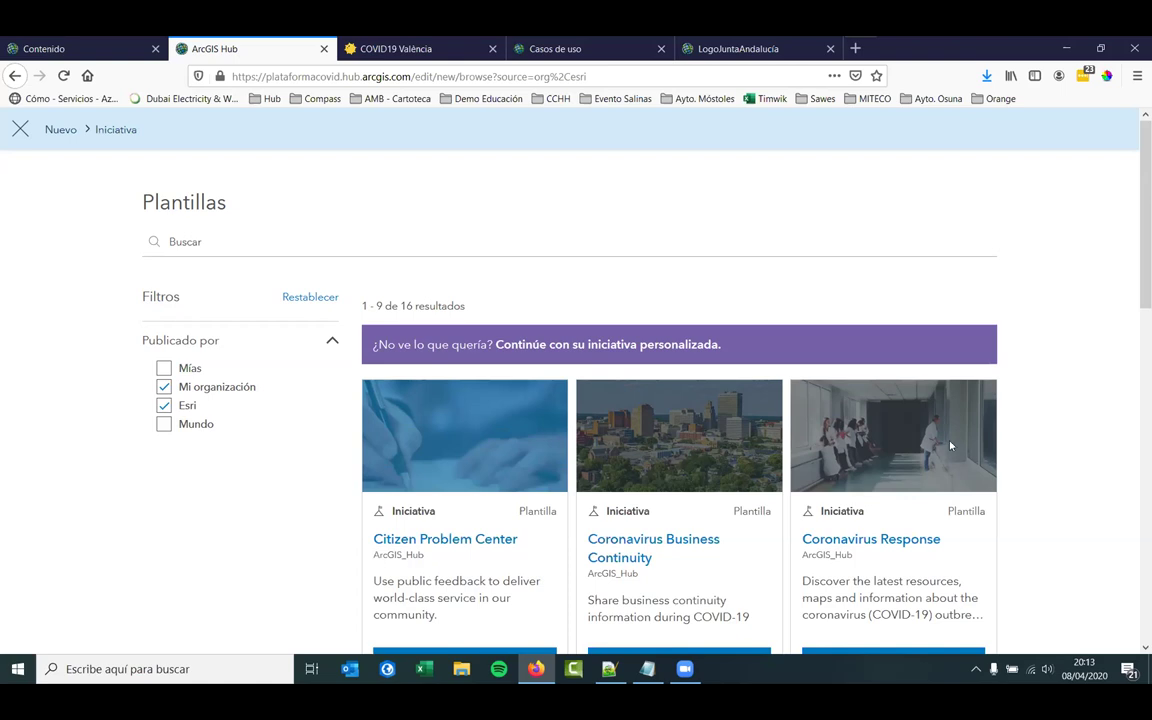
- Preview the Coronavirus Response template site, then close its preview tabs
click(886, 541)
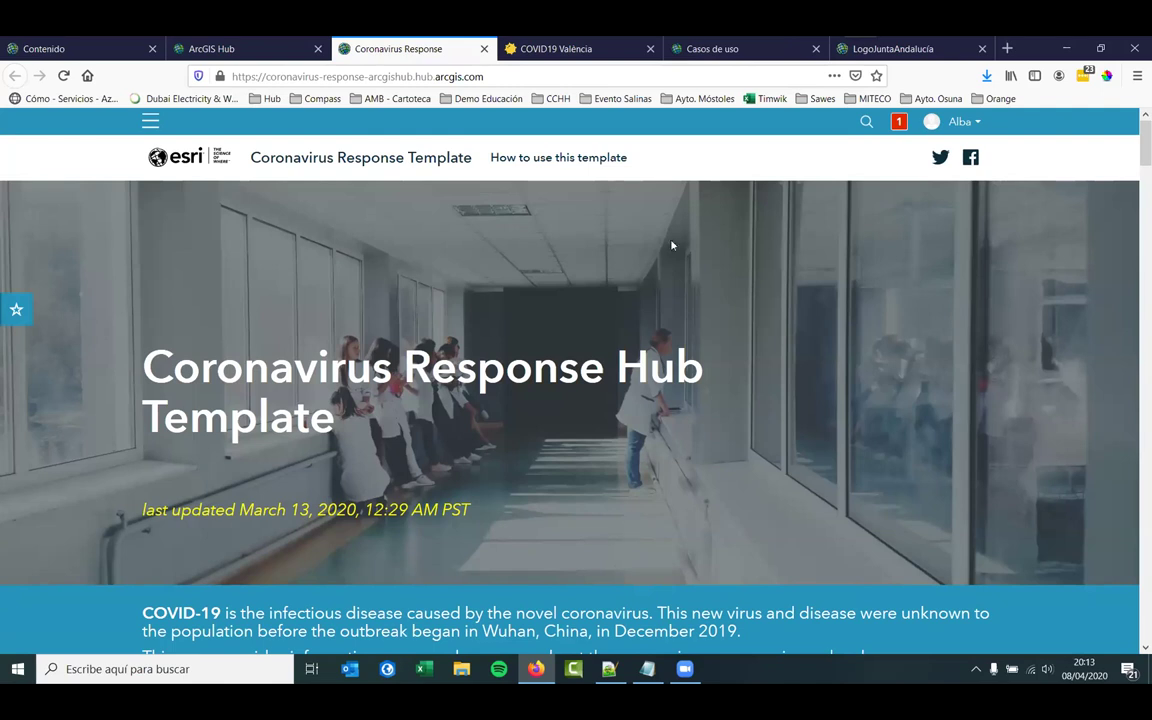
scroll(203, 421, down, 5)
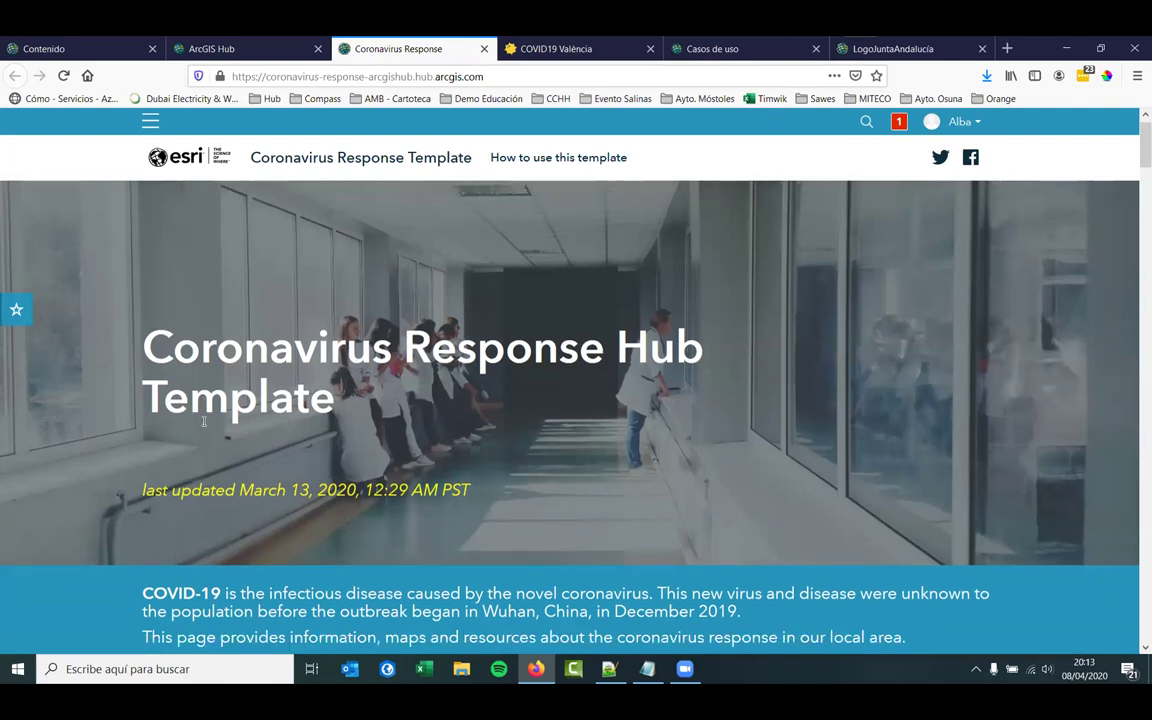
scroll(203, 421, up, 5)
click(258, 48)
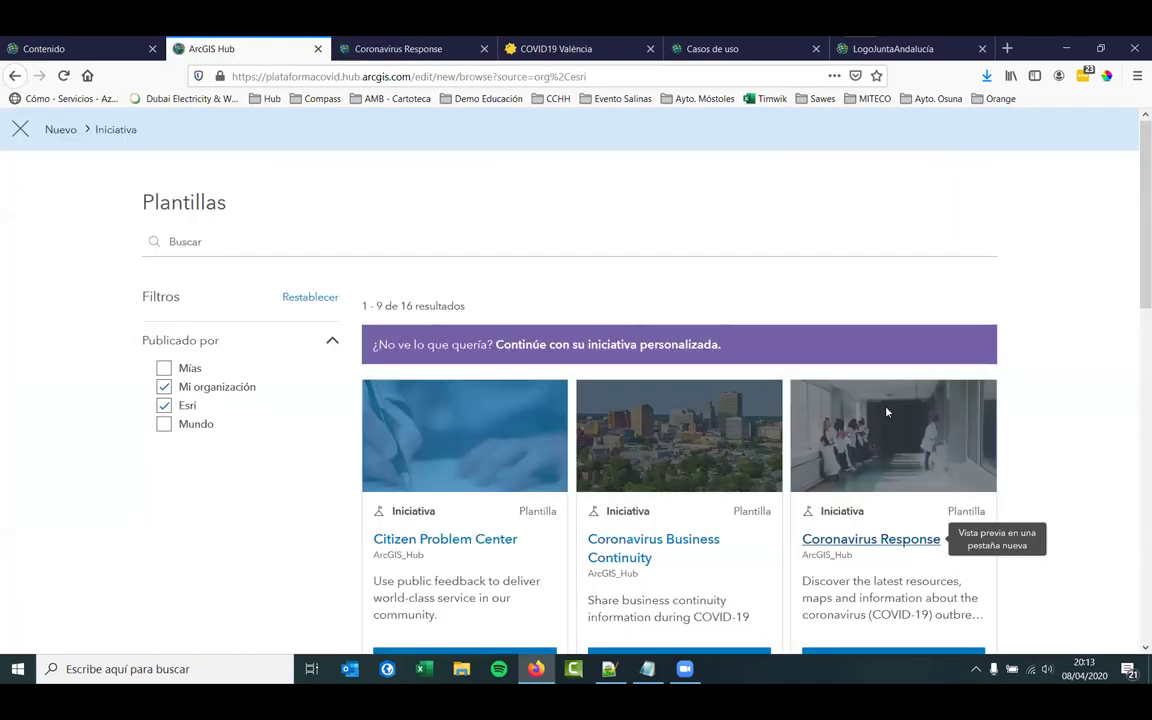
scroll(900, 400, down, 3)
click(826, 388)
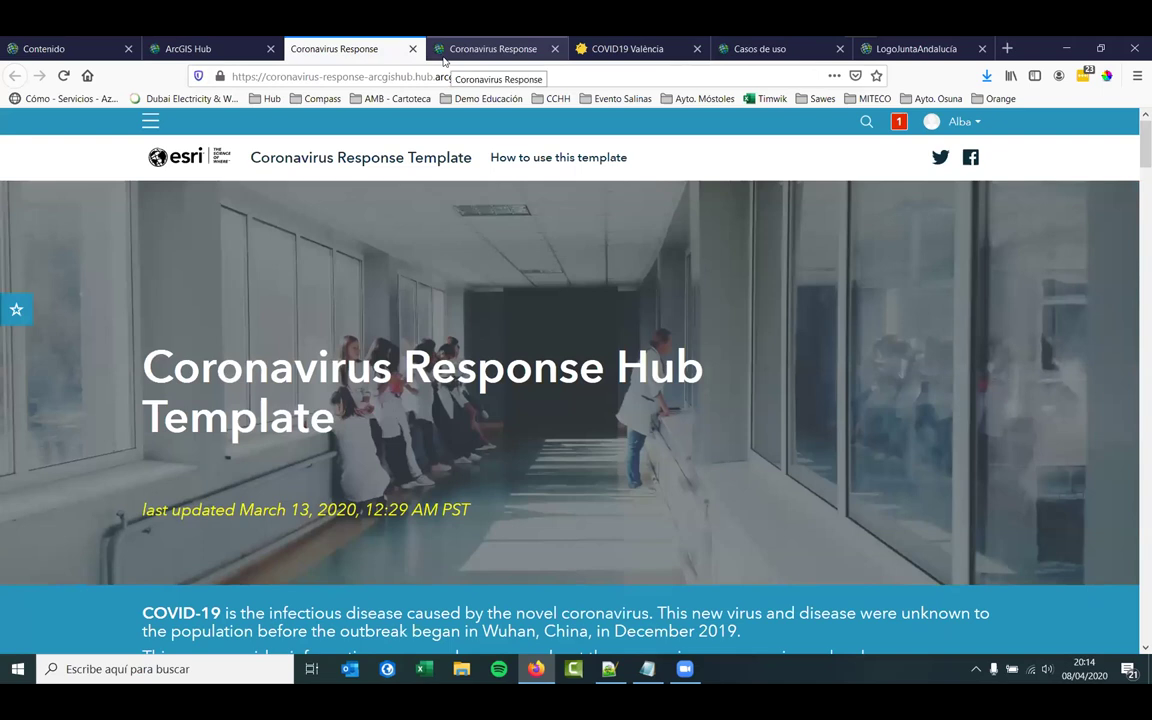
click(520, 52)
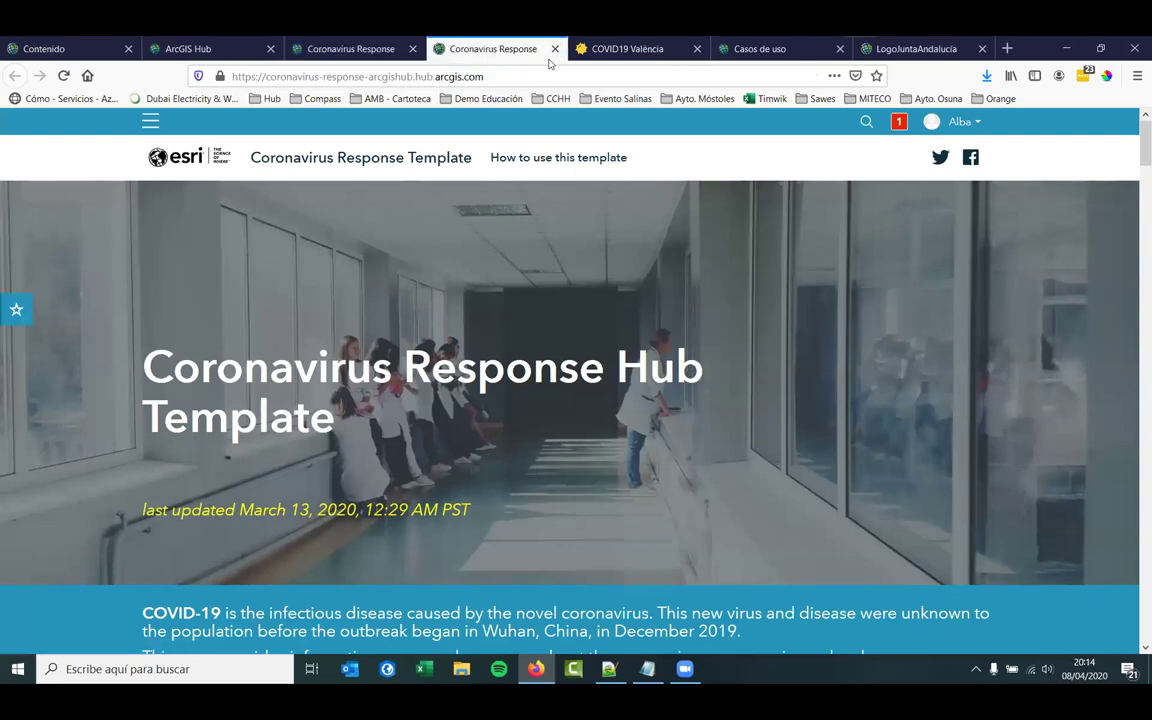
middle_click(507, 56)
middle_click(370, 46)
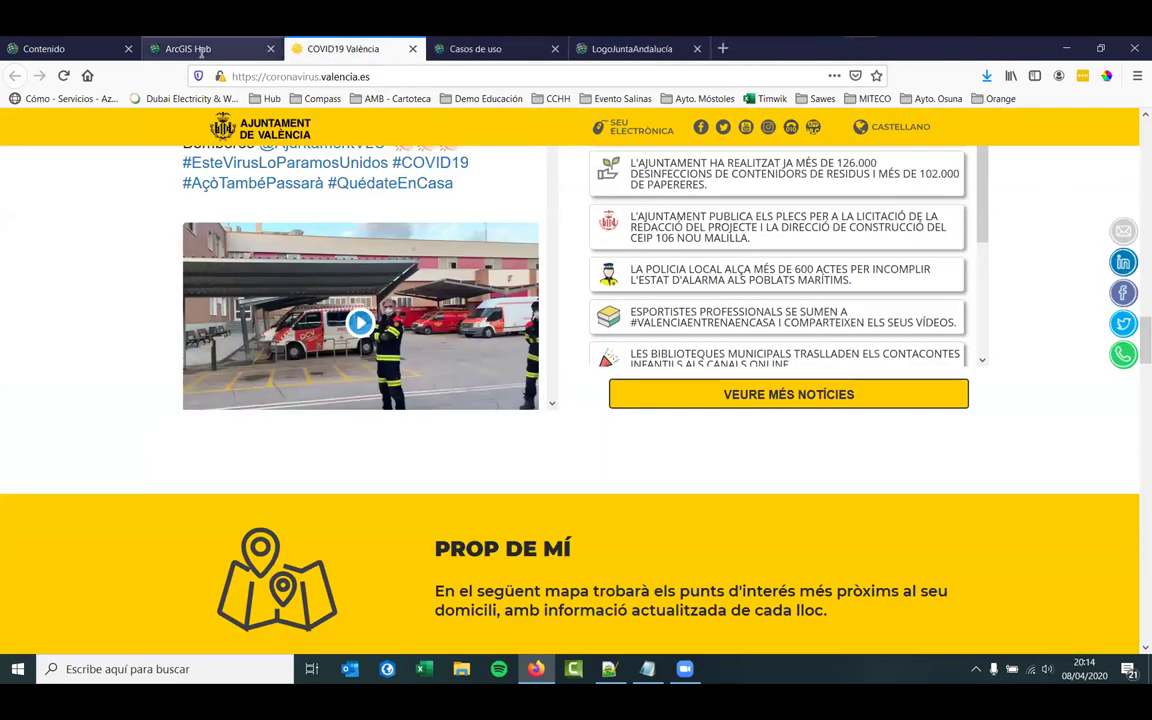
- Activate the Coronavirus Response template as an initiative named "Coronavirus Response - Prueba"
click(190, 48)
click(910, 506)
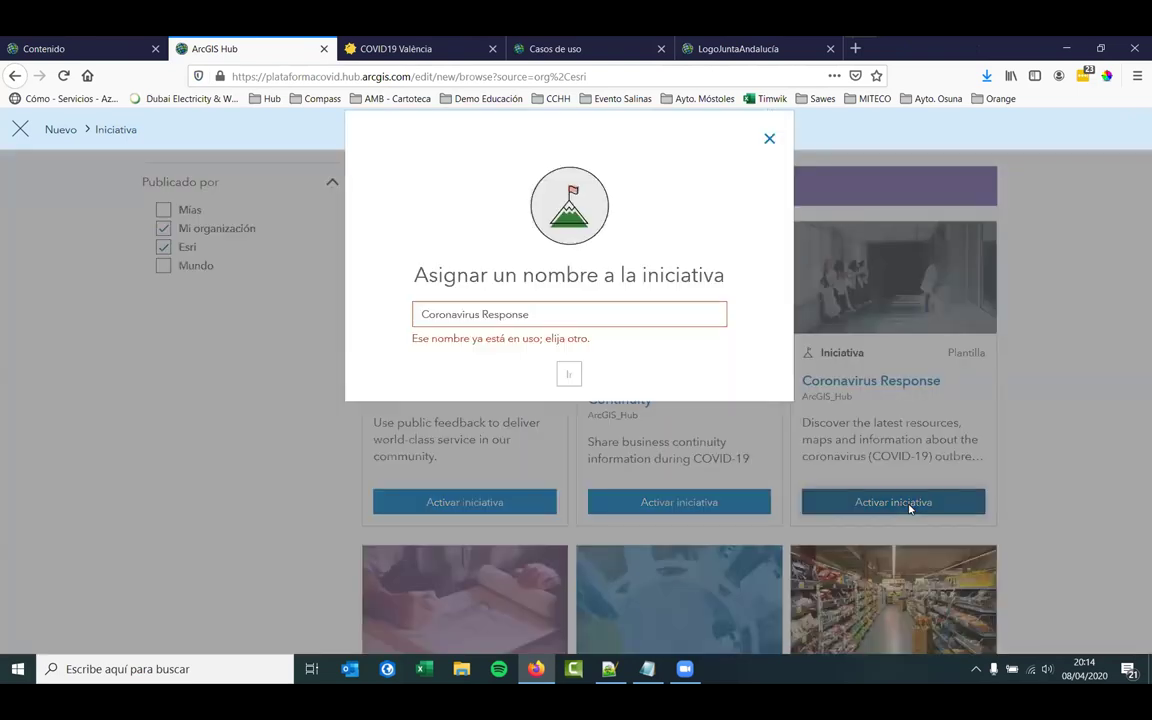
click(556, 341)
text(- Prueba1)
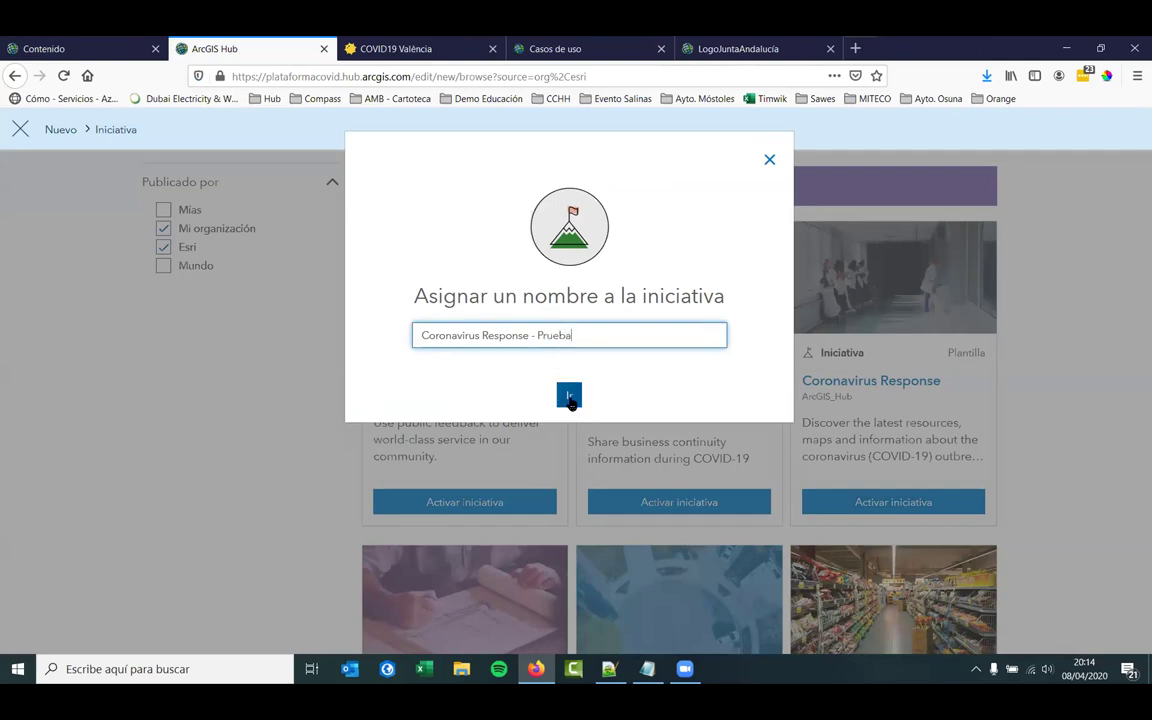
click(569, 396)
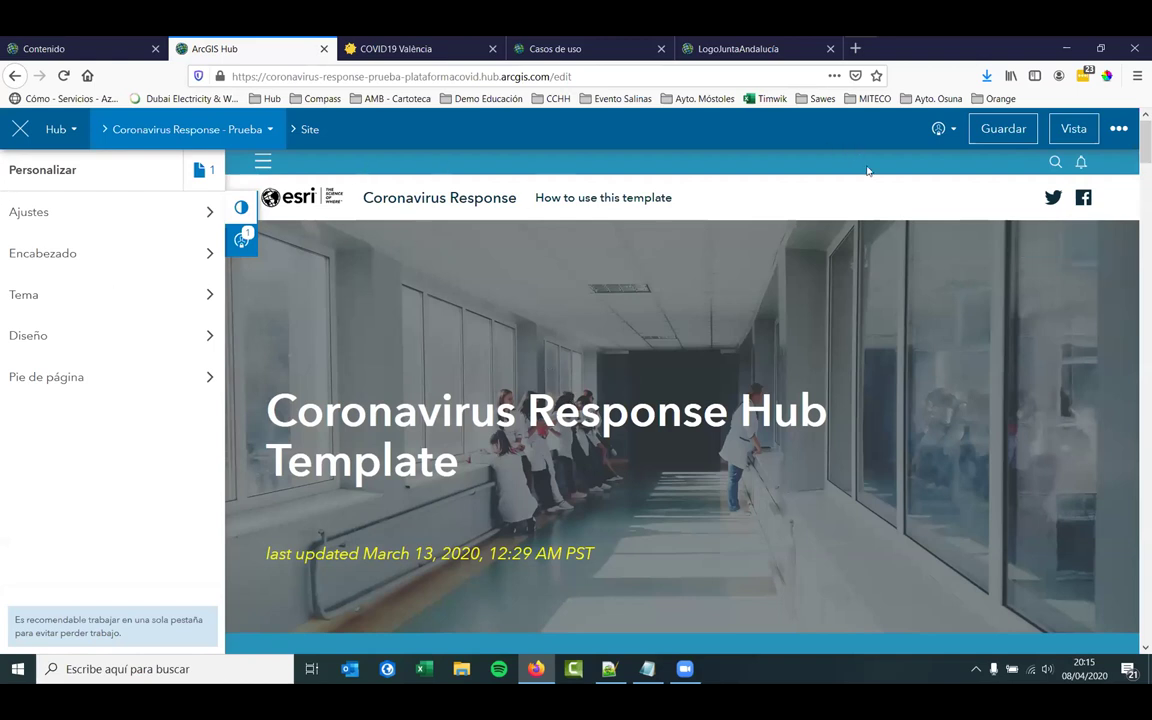
- Review the new site's page sections and its general and domain settings, including the site URL
scroll(868, 171, down, 4)
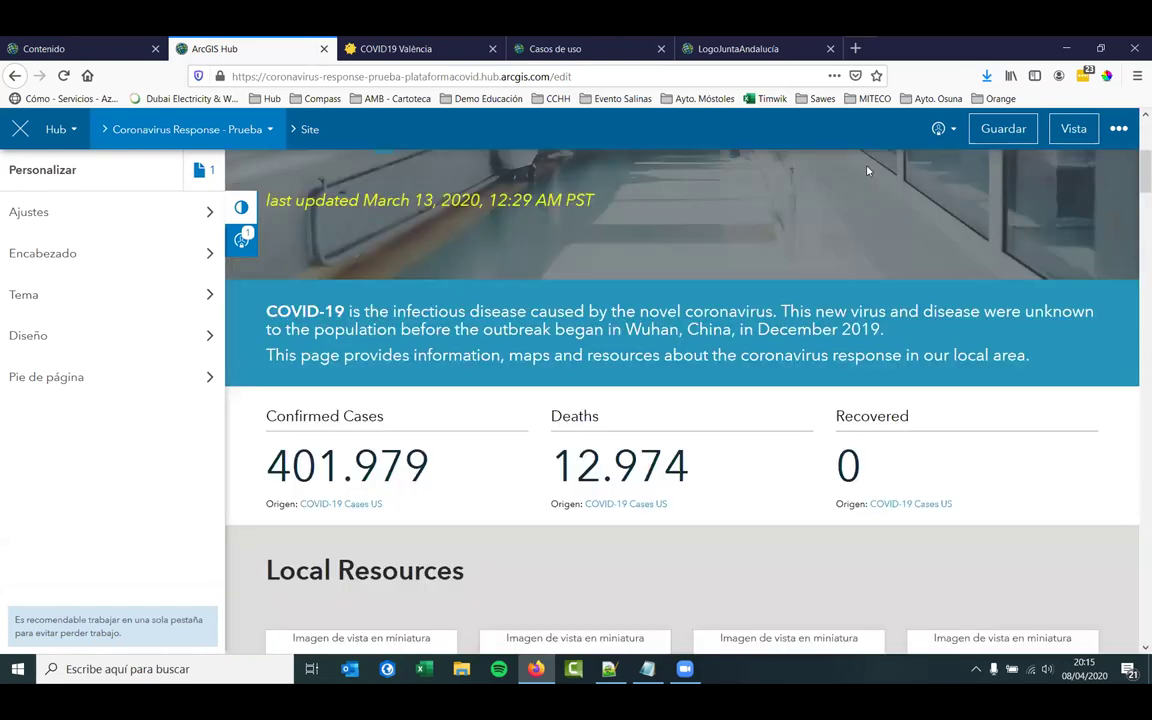
scroll(929, 256, down, 2)
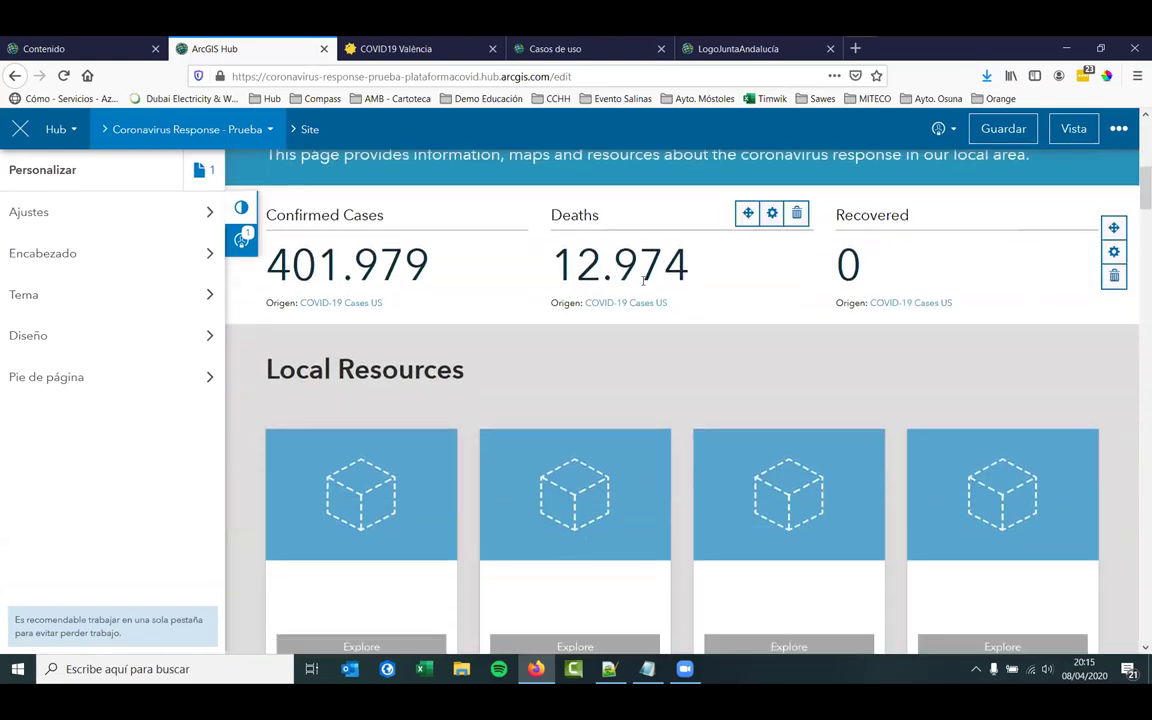
scroll(1083, 279, down, 5)
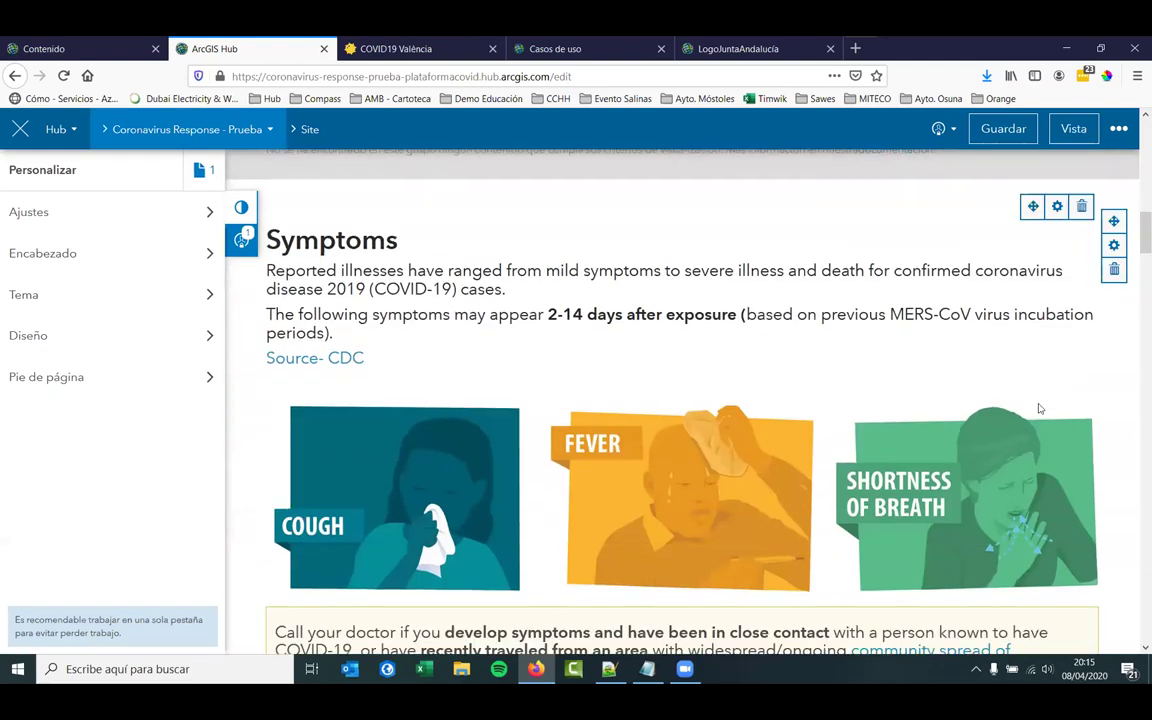
scroll(937, 368, down, 3)
scroll(997, 303, down, 3)
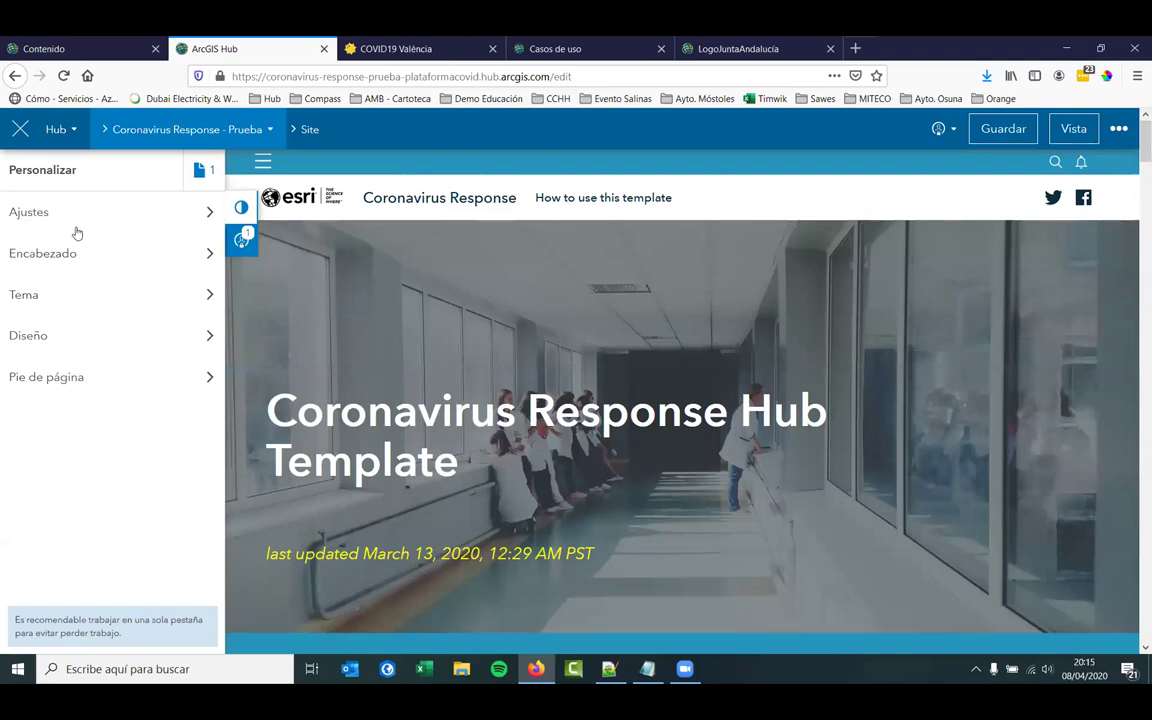
click(209, 213)
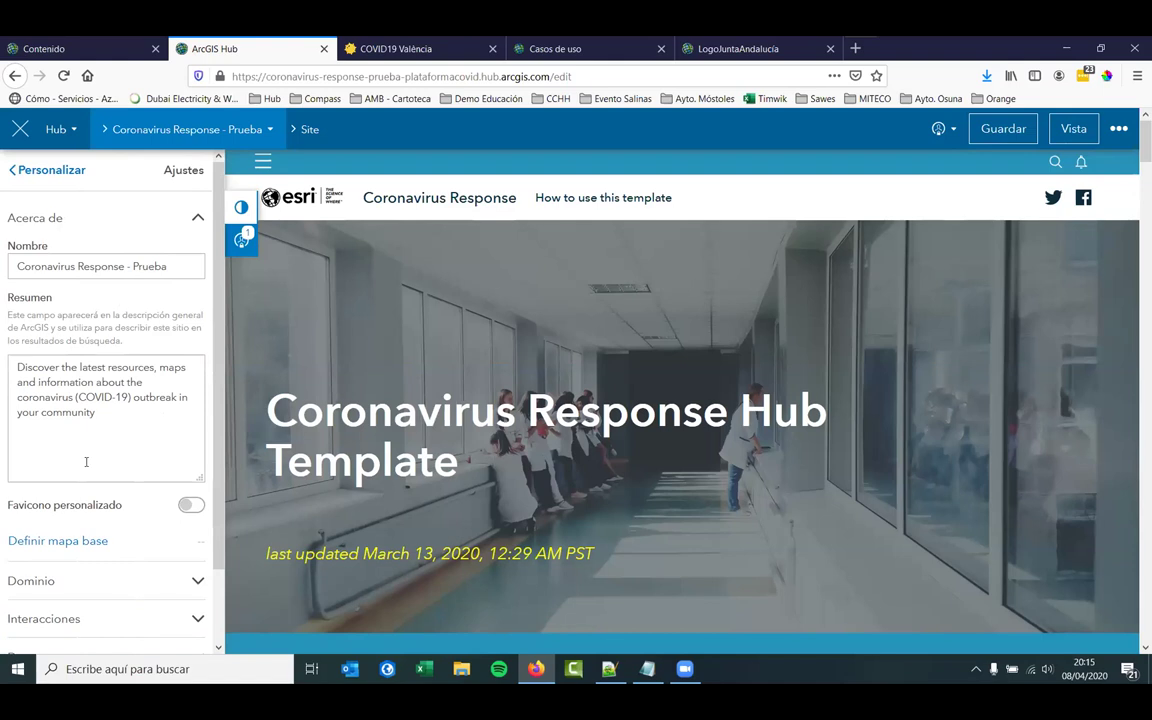
scroll(173, 453, down, 2)
click(190, 507)
scroll(192, 507, down, 3)
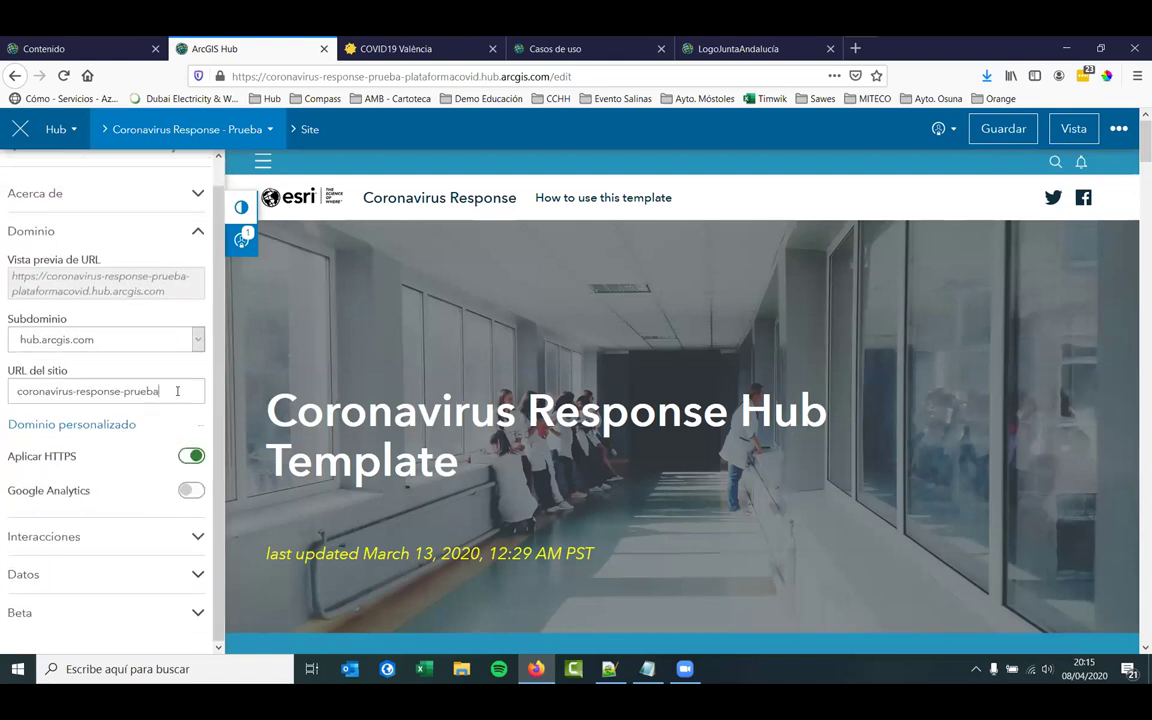
drag(170, 391, 14, 391)
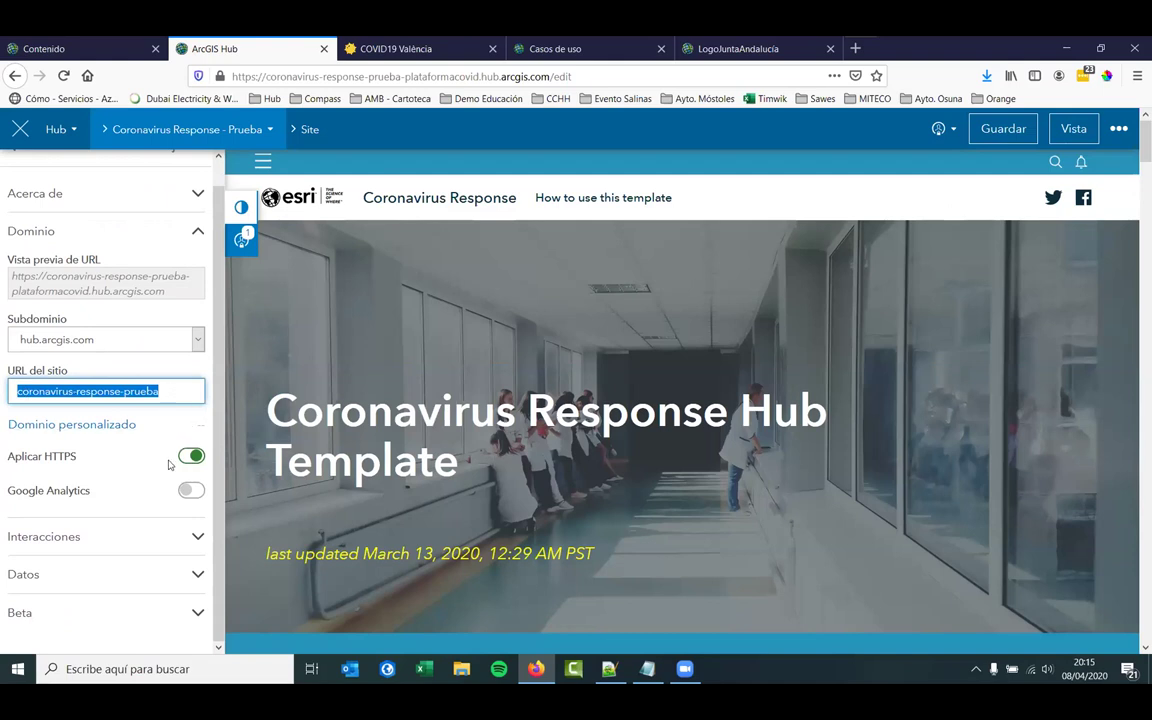
scroll(147, 471, up, 2)
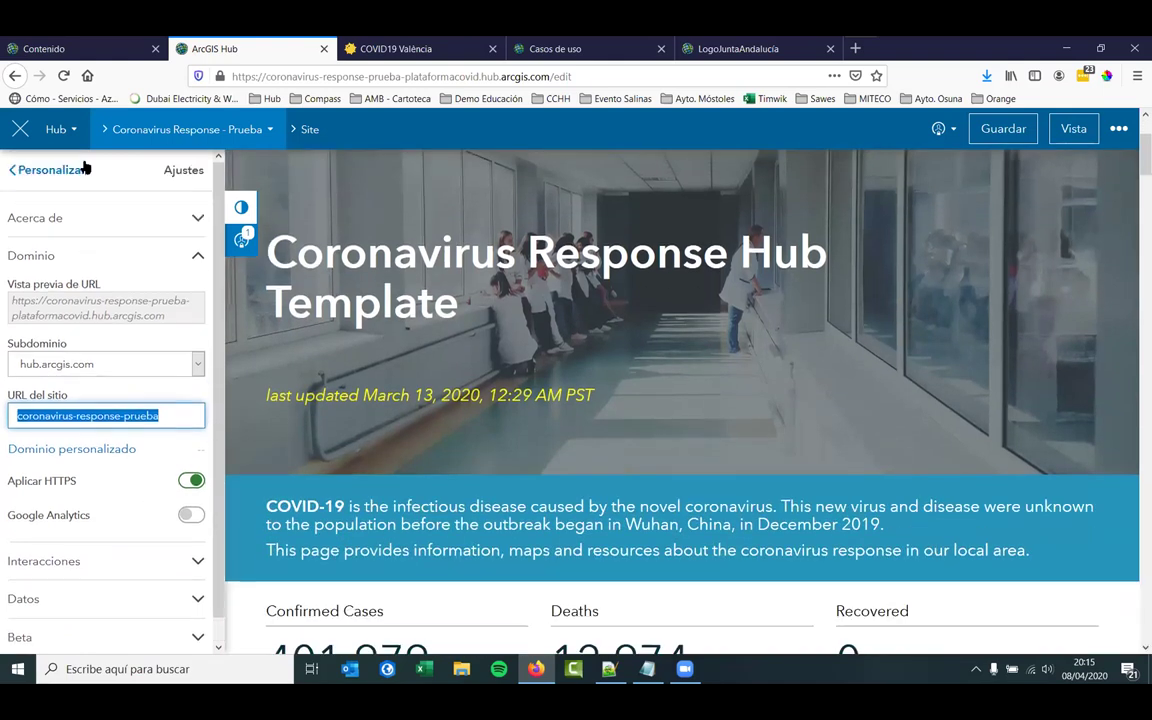
- Set the site header's appearance to Destacado (130 px)
click(24, 165)
click(51, 253)
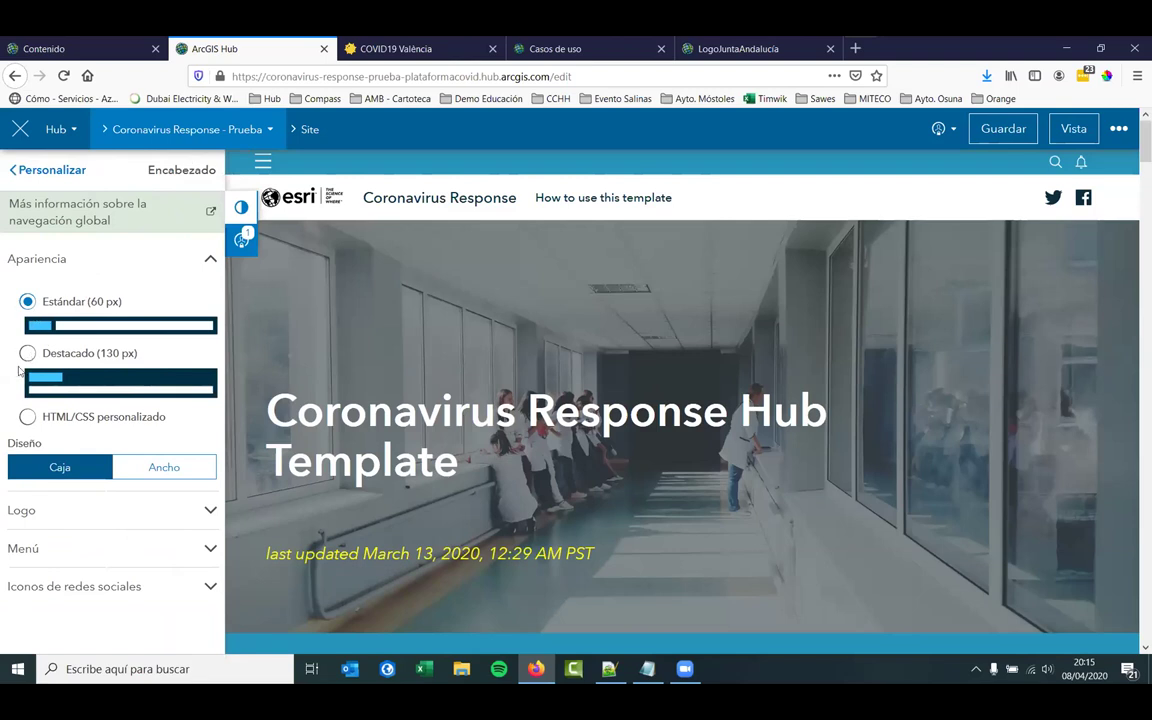
click(27, 352)
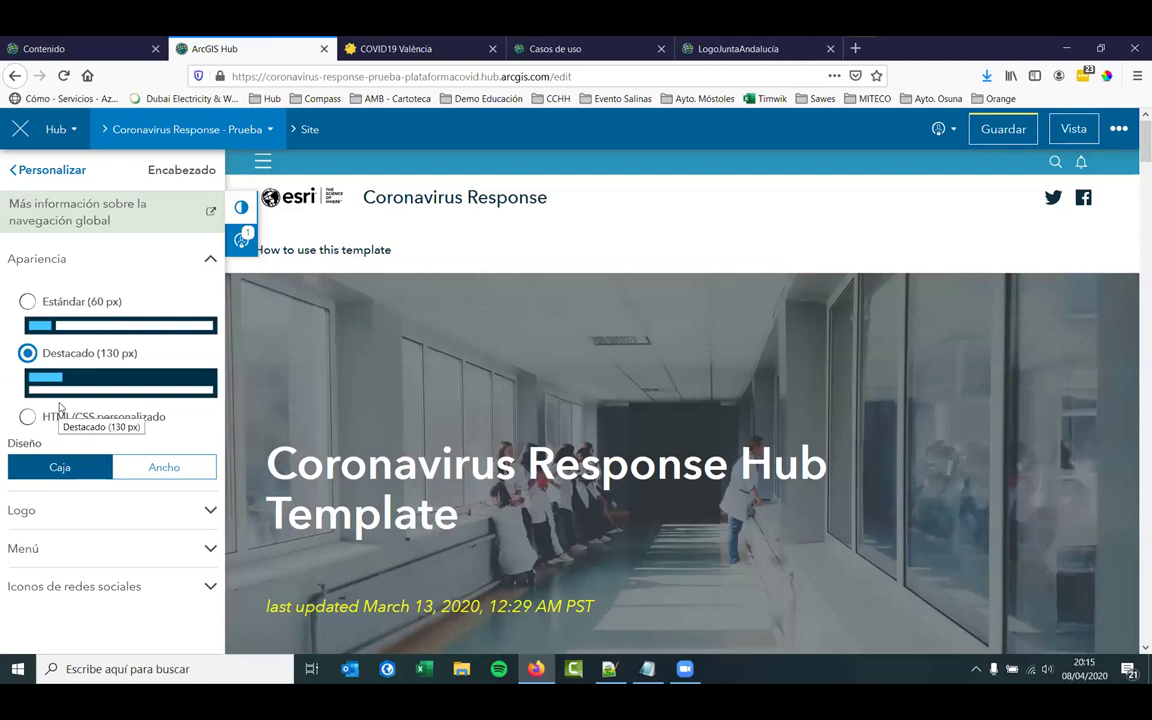
- Replace the header logo's image URL with the URL of the LogoJuntaAndalucía item
click(57, 510)
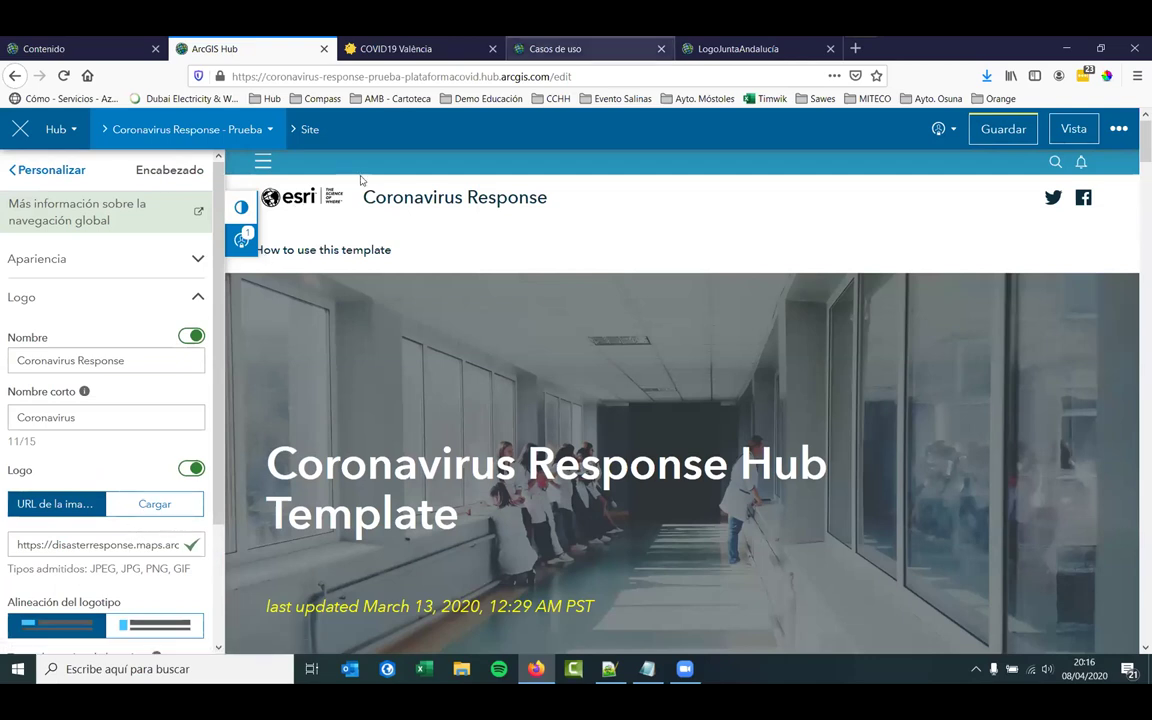
key(ctrl+5)
scroll(1080, 517, down, 1)
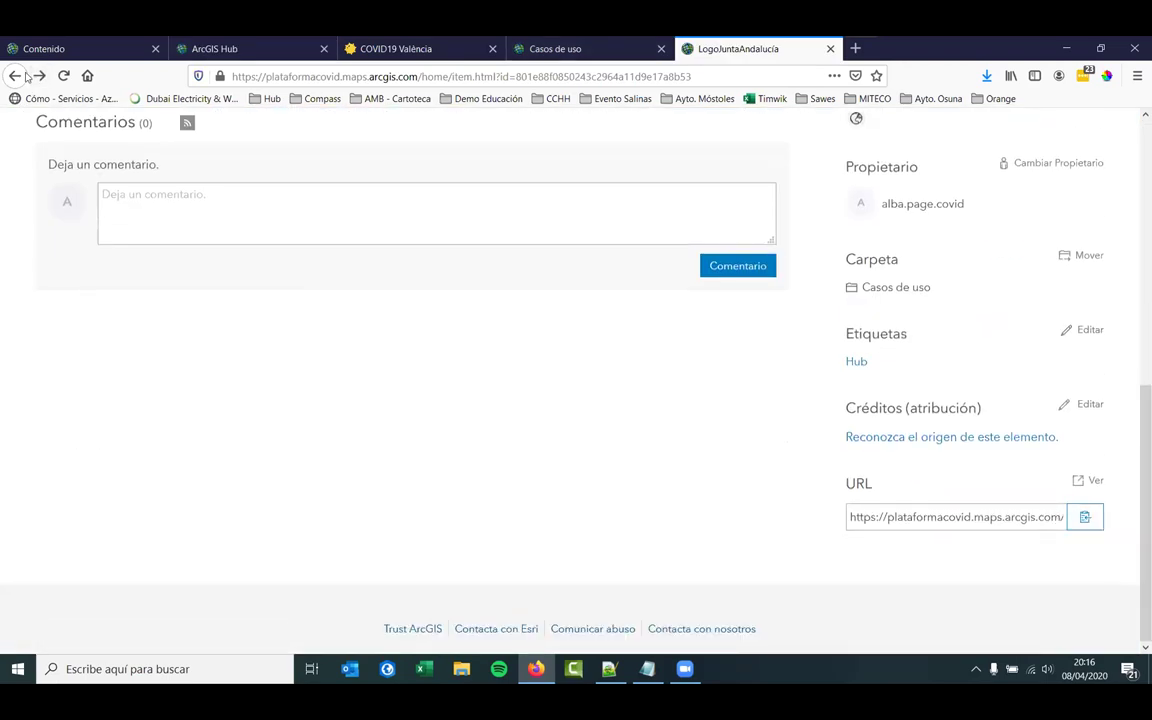
click(214, 48)
double_click(19, 545)
triple_click(148, 545)
key(BackSpace)
key(ctrl+v)
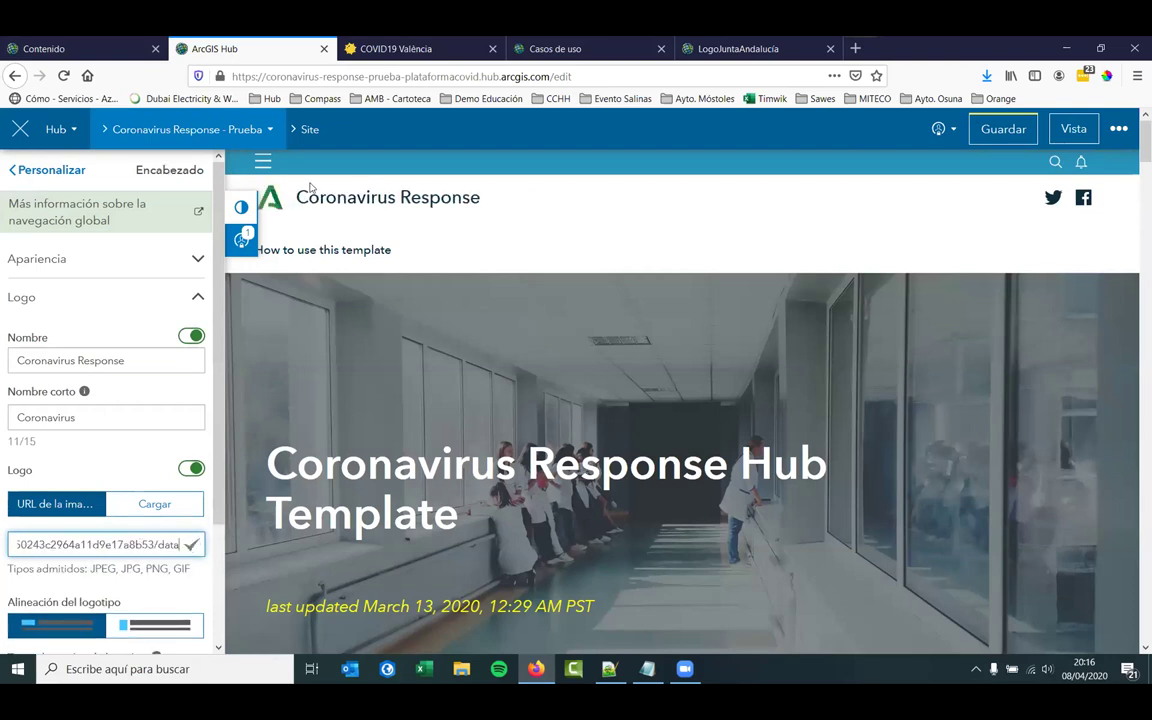
scroll(52, 596, down, 3)
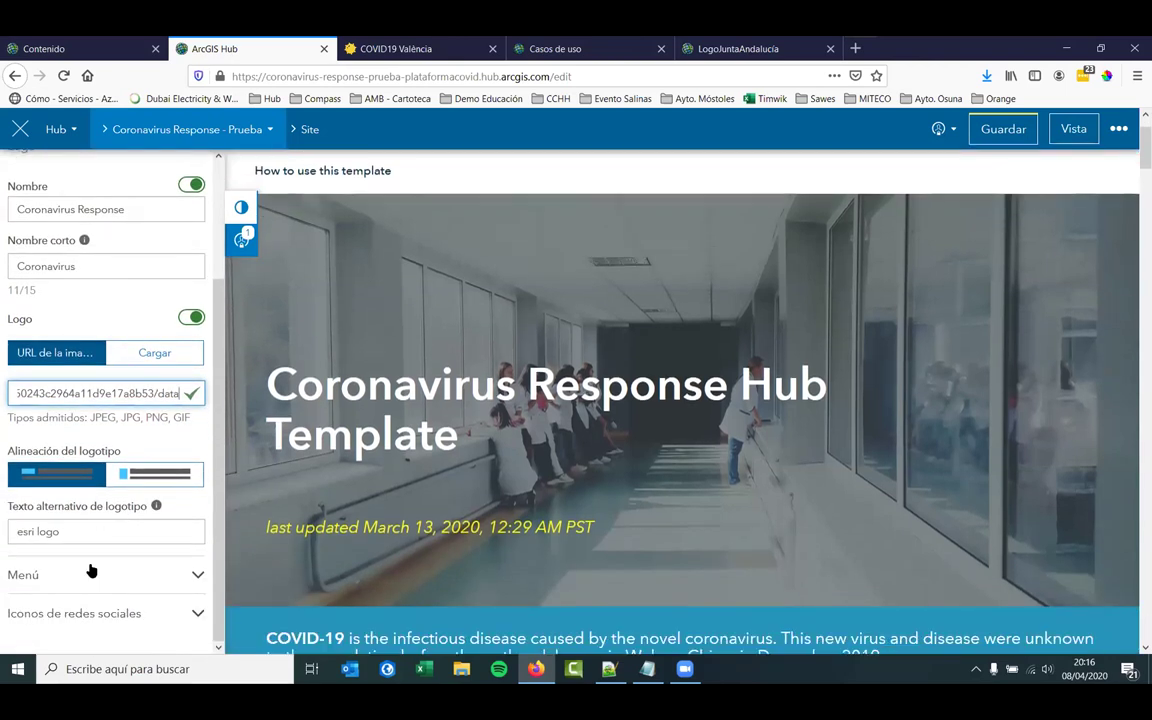
scroll(27, 178, up, 3)
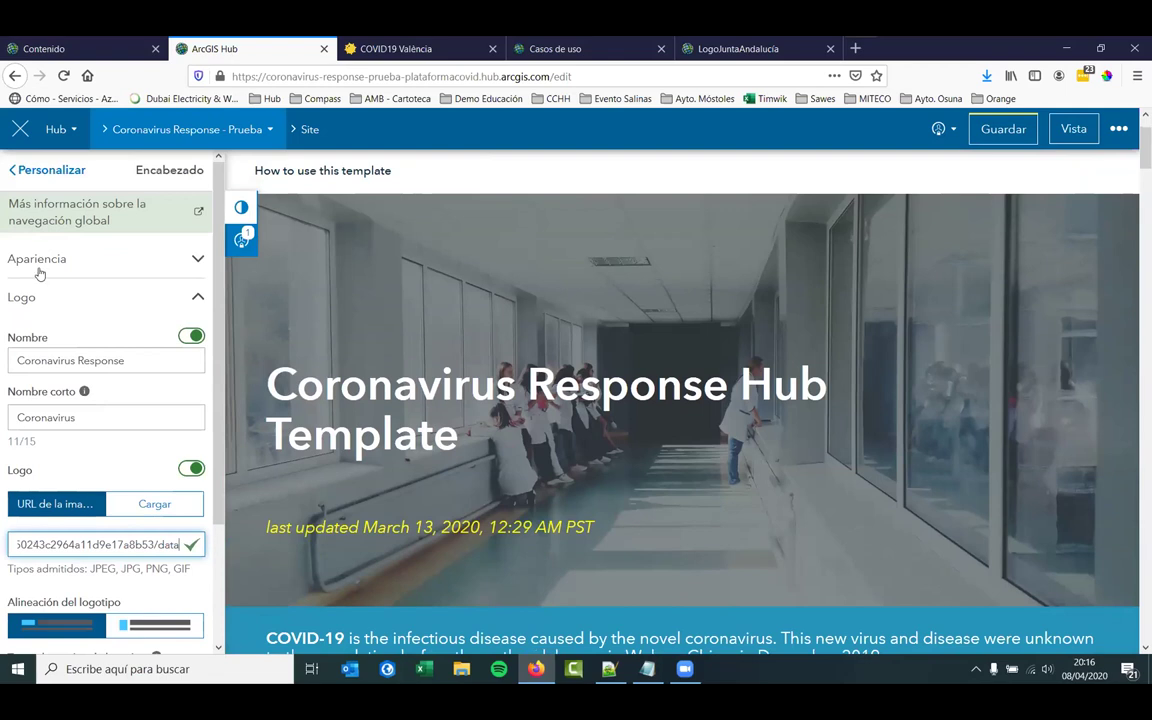
- Review the site theme's colour settings for navigation, header, body and buttons, along with its base and heading fonts
click(26, 176)
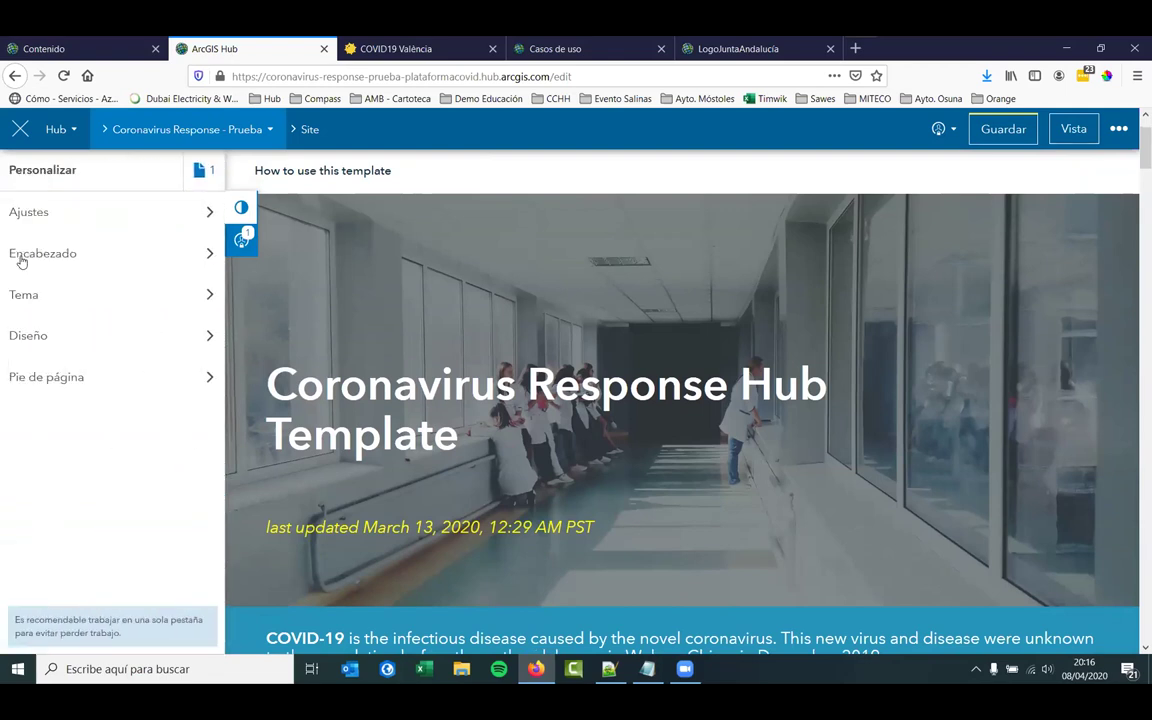
click(27, 299)
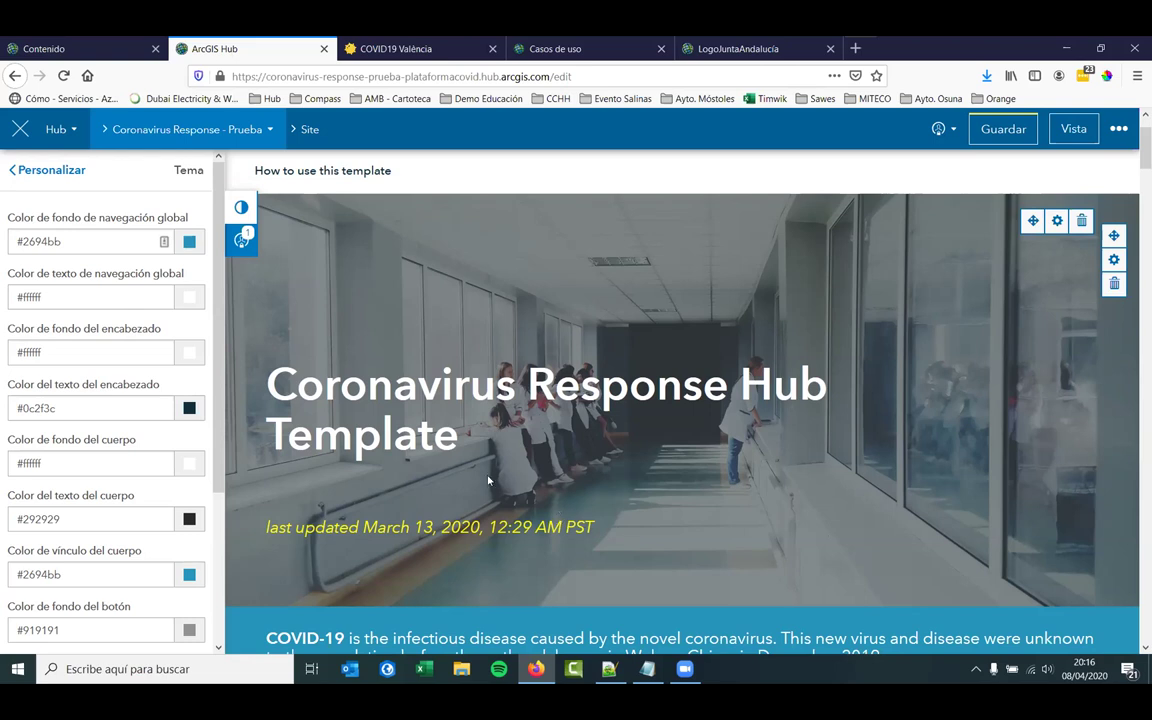
scroll(117, 402, down, 3)
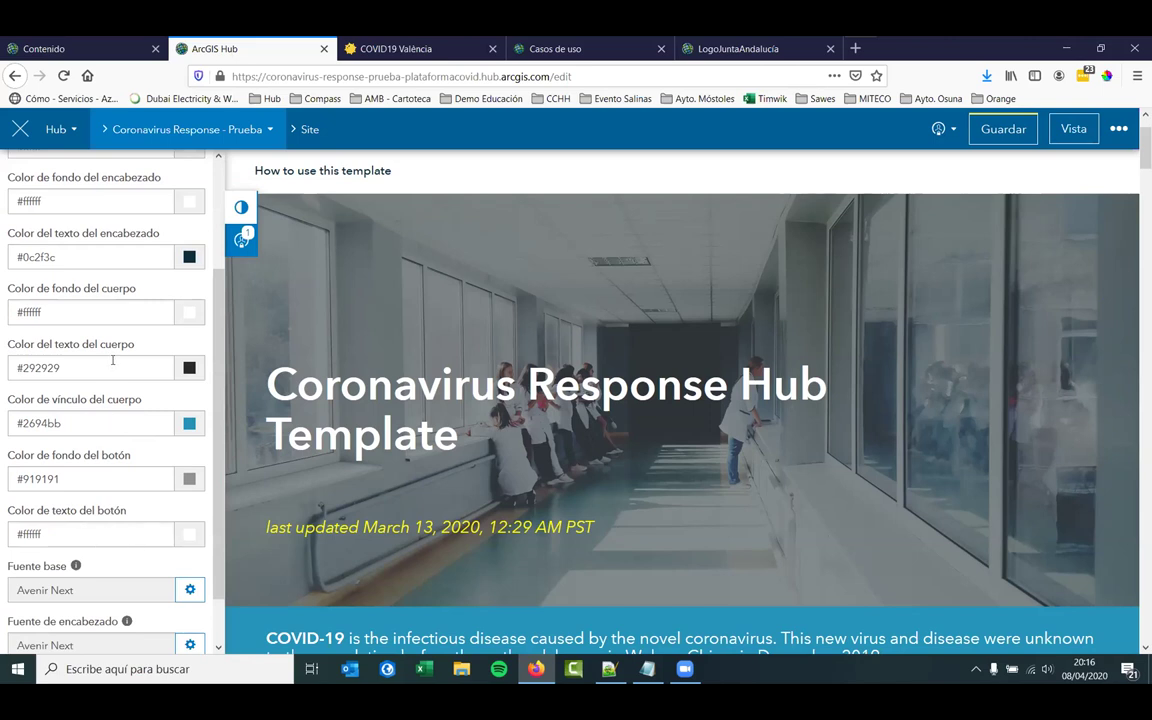
scroll(69, 184, up, 3)
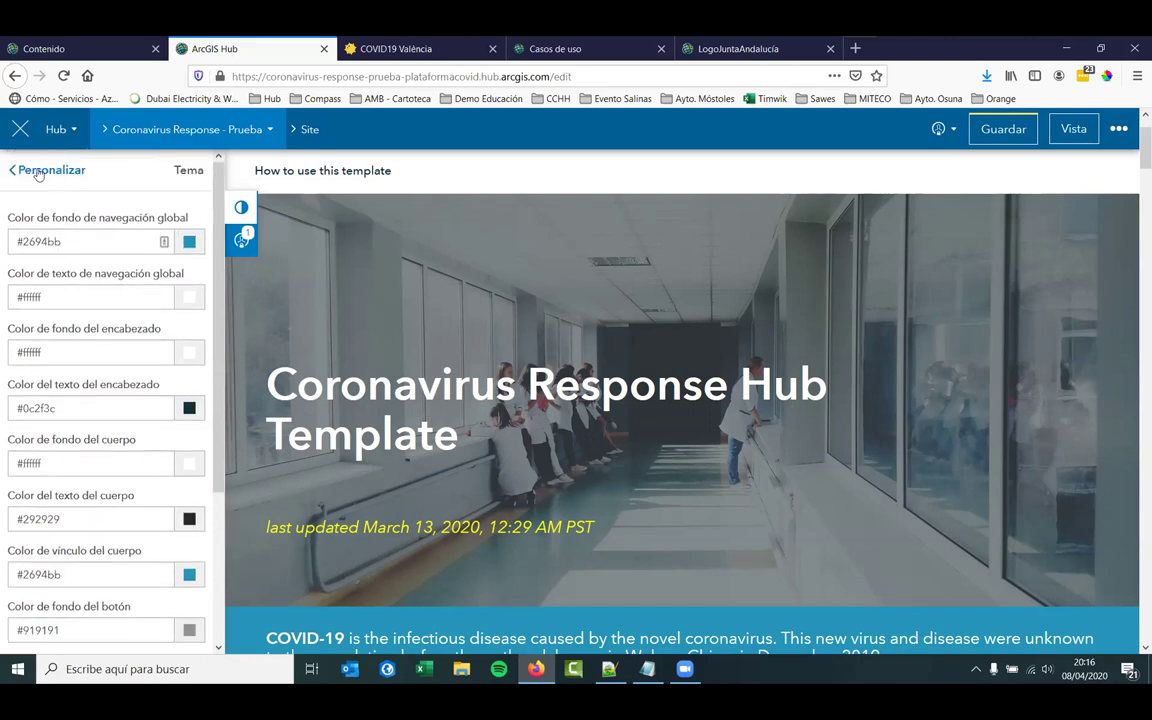
click(26, 169)
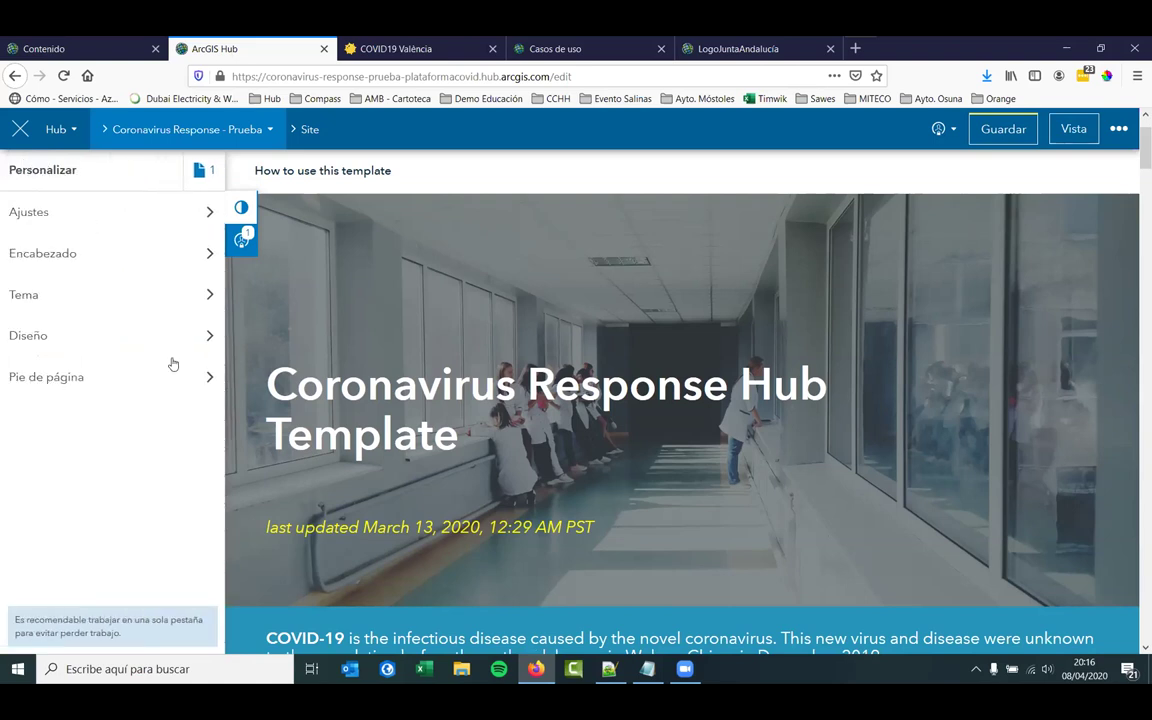
- Open the page layout for editing and delete the word "Hub" from the banner title "Coronavirus Response Hub Template"
click(209, 335)
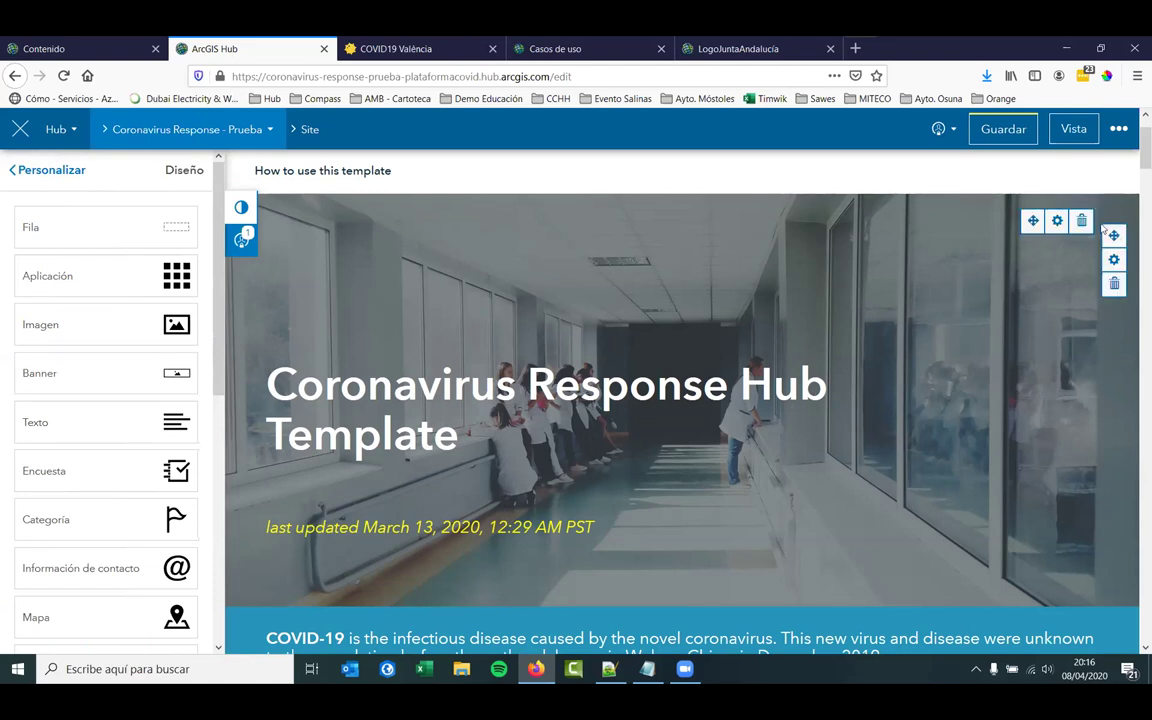
mouse_move(1060, 236)
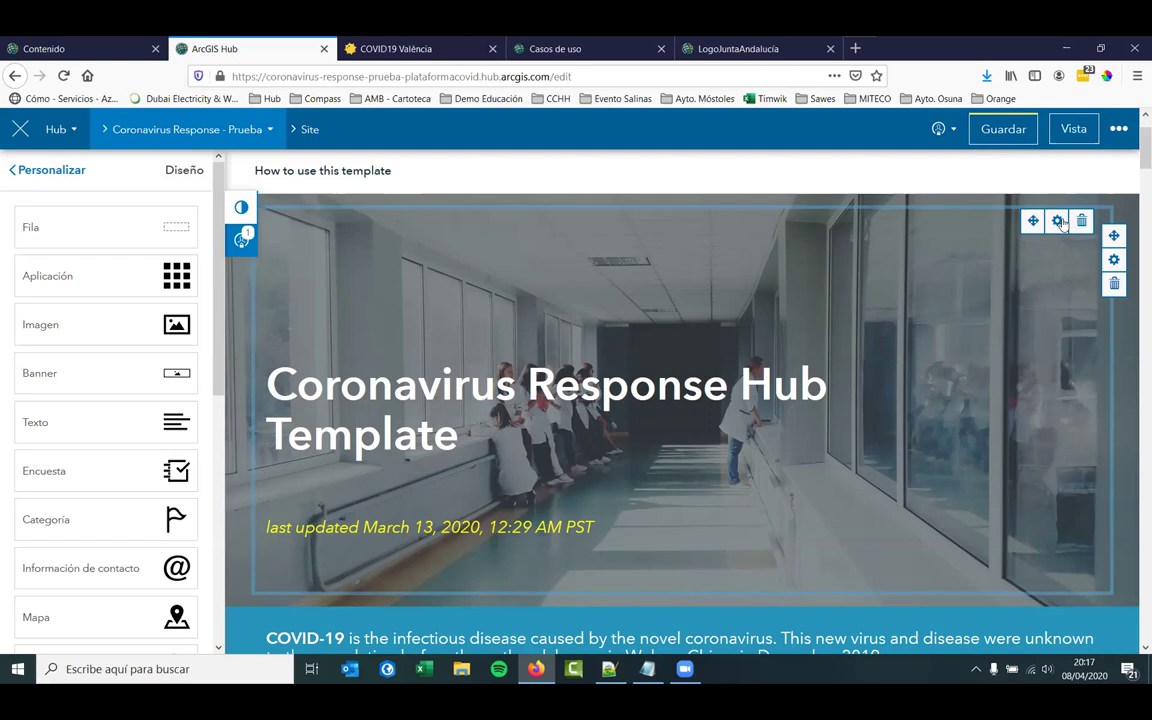
click(1063, 222)
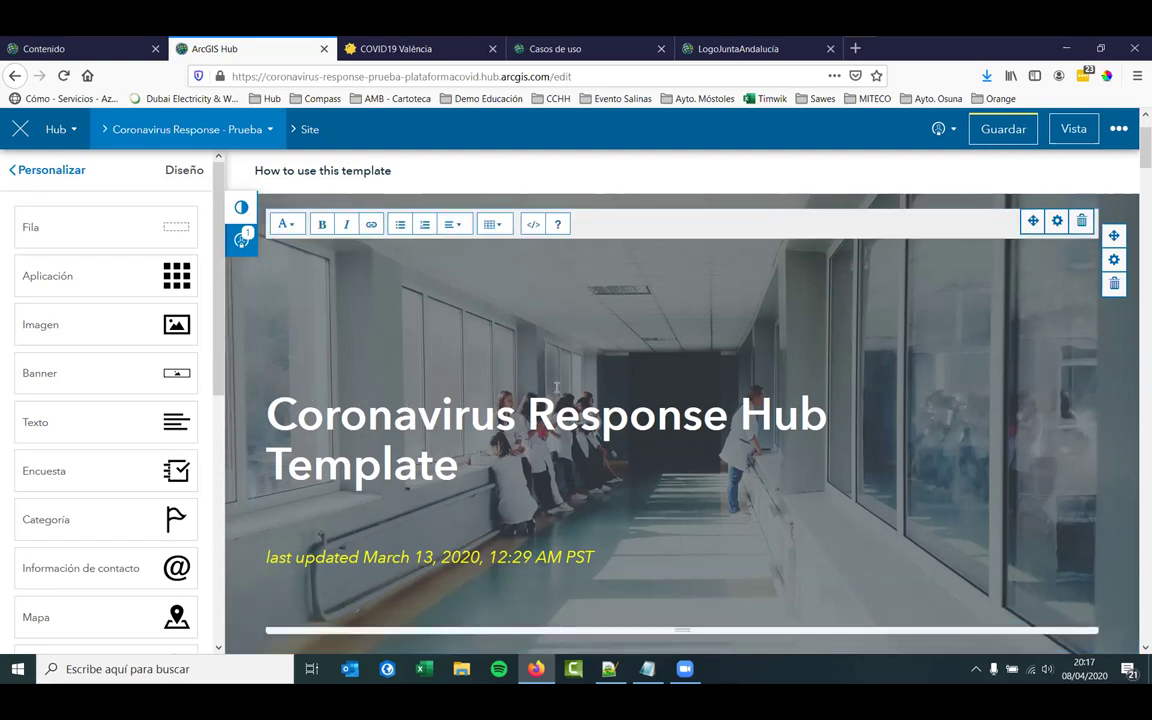
click(533, 224)
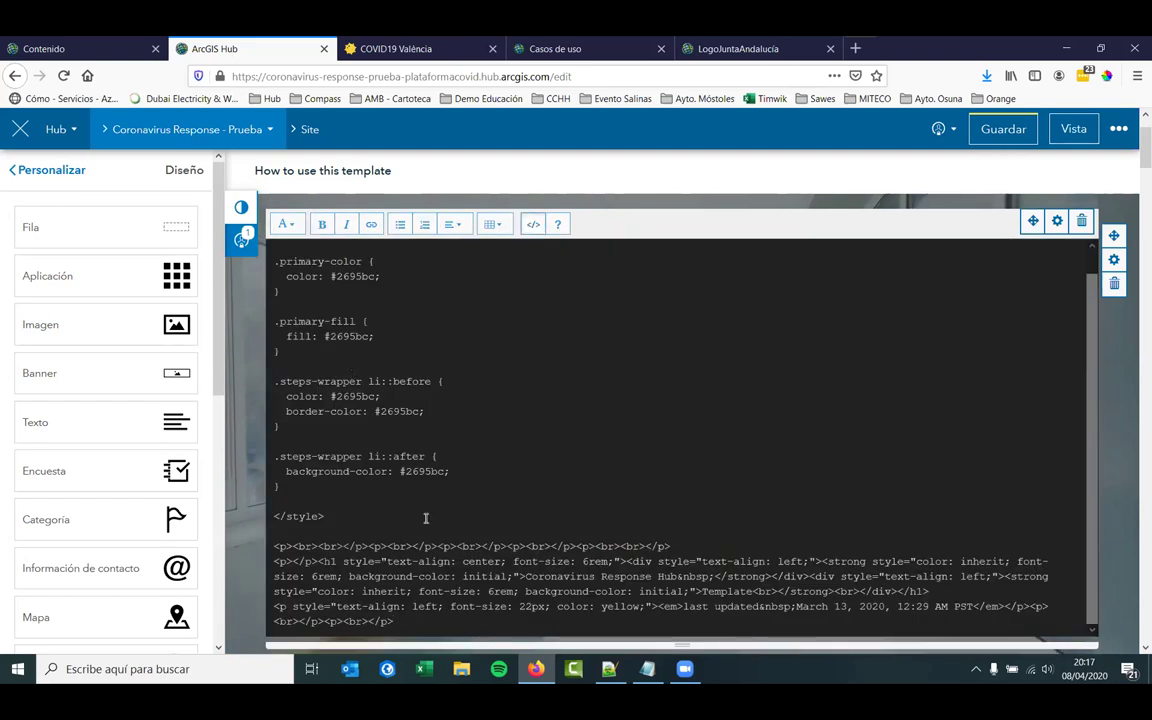
click(533, 224)
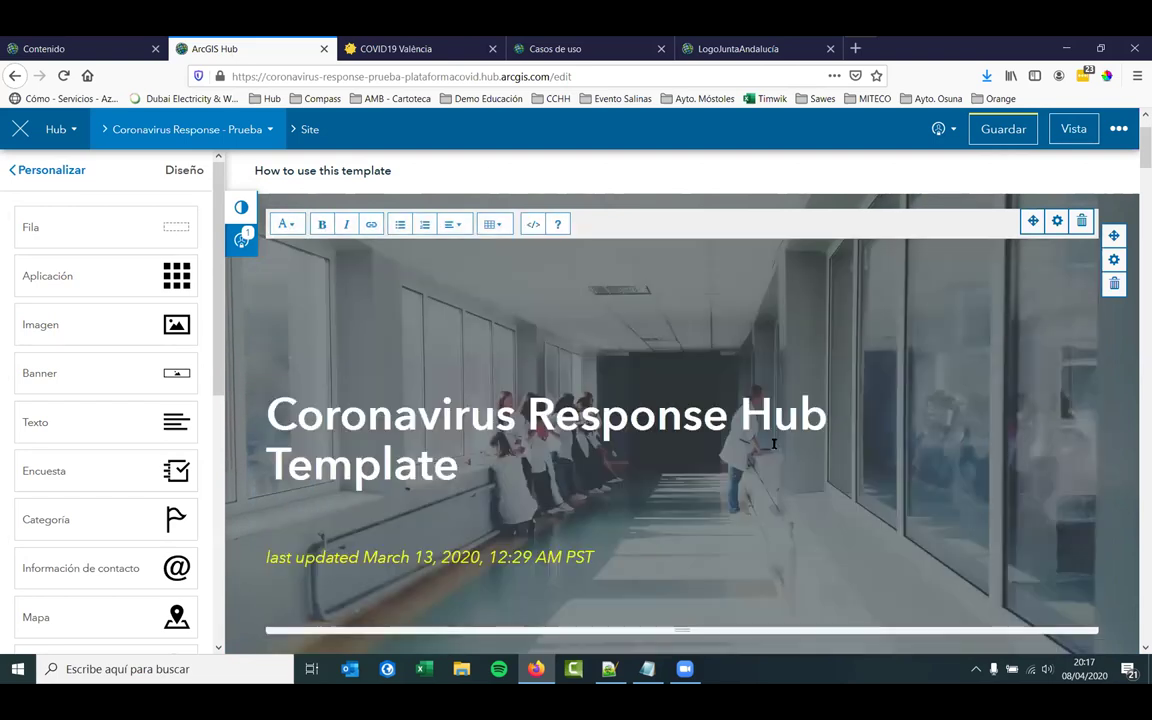
key(BackSpace)
key(BackSpace)
key(BackSpace)
key(BackSpace)
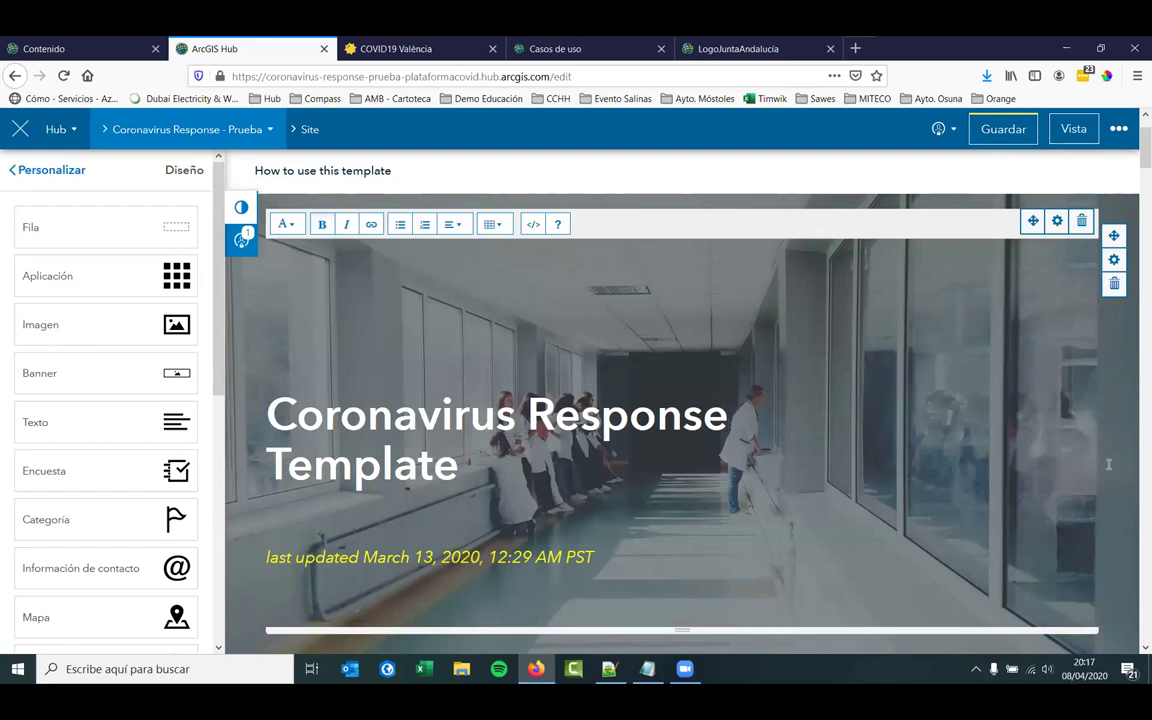
- Open the Confirmed Cases statistic's settings and look through the layers available as its data source, leaving the source as is
scroll(1134, 470, down, 5)
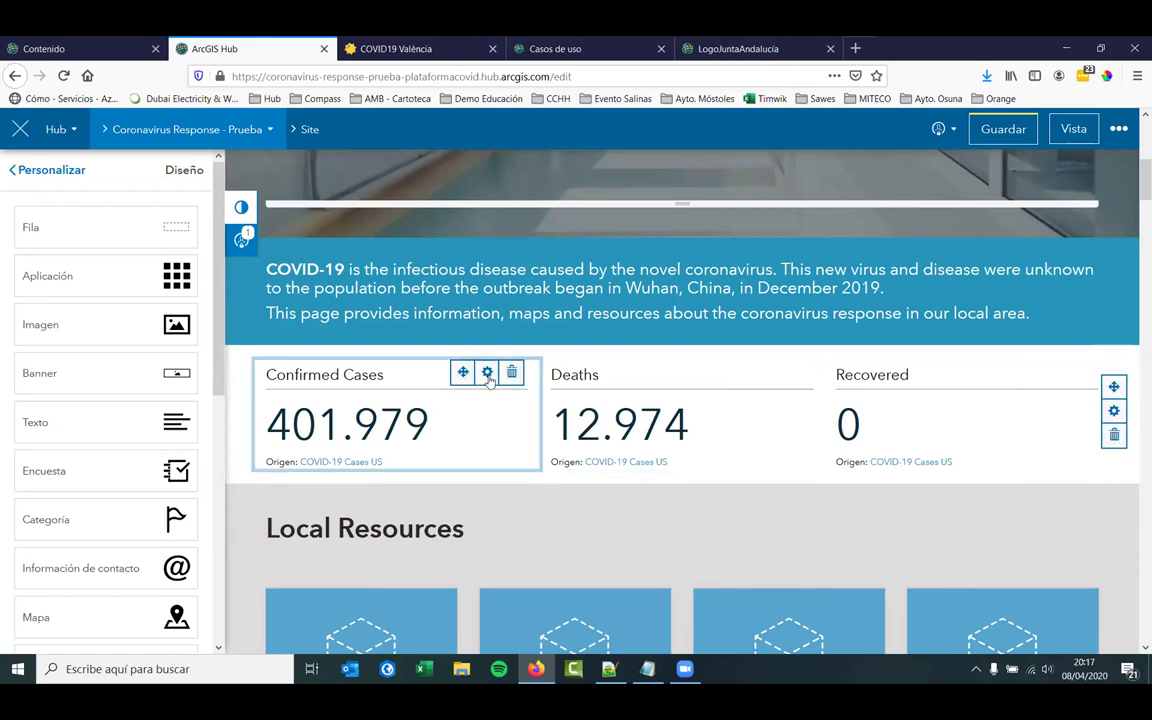
click(487, 373)
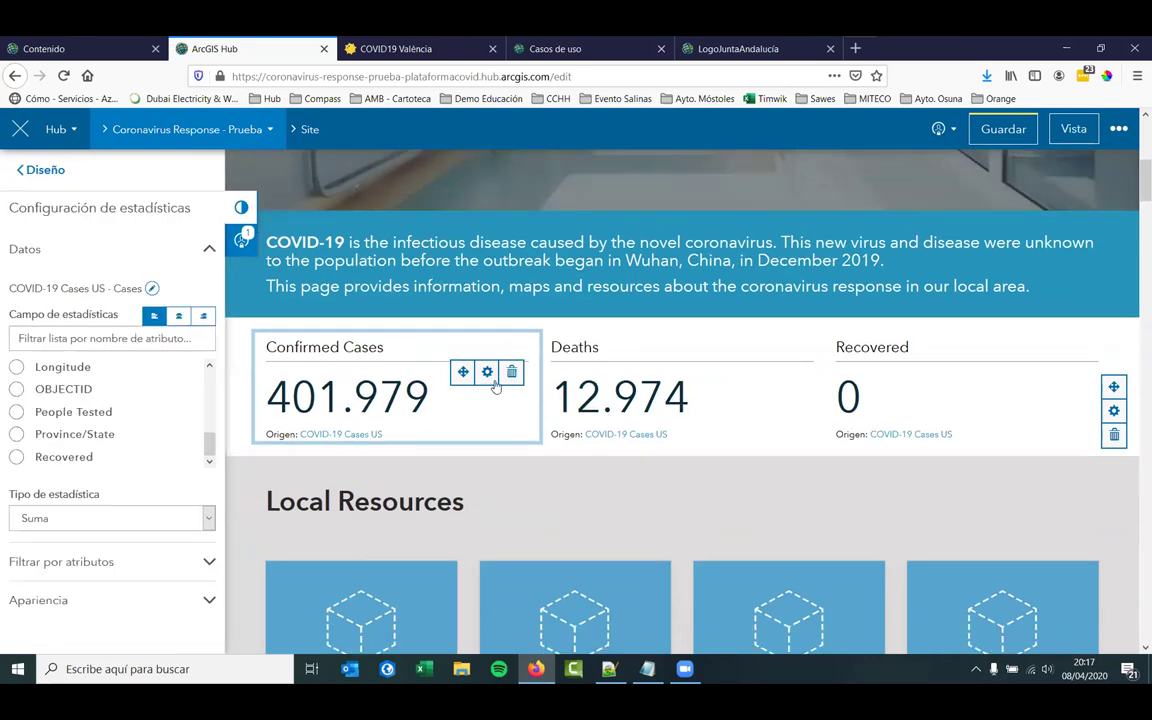
click(152, 290)
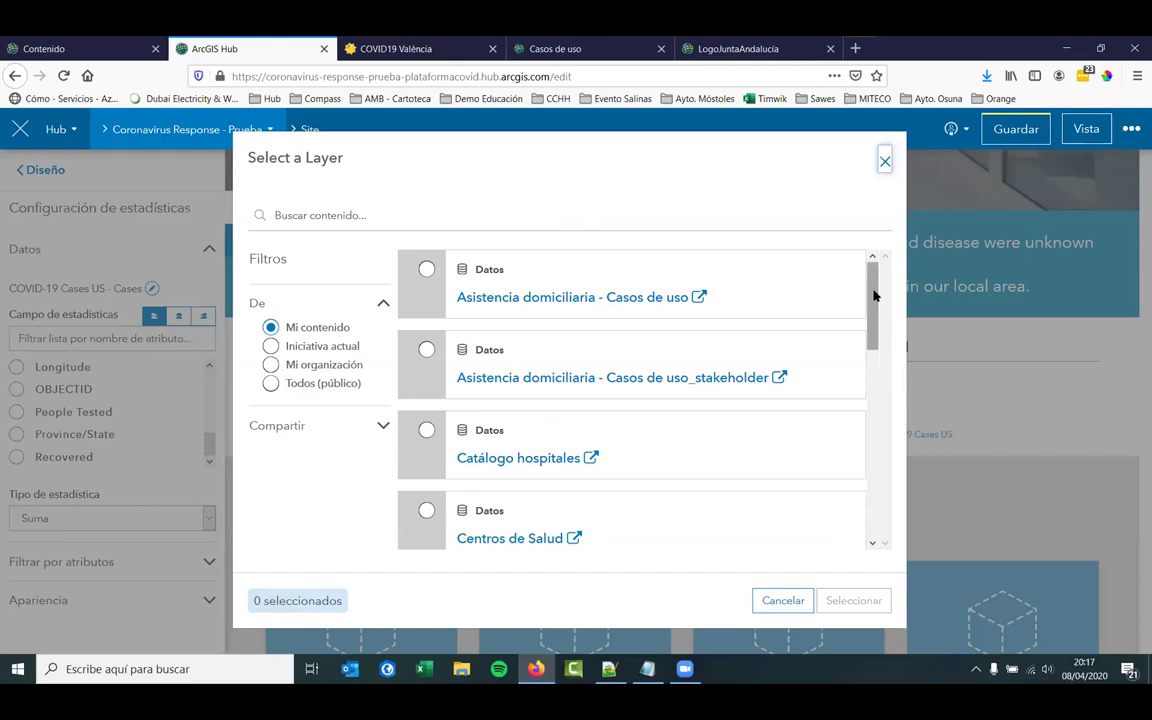
scroll(877, 357, down, 5)
scroll(872, 265, up, 5)
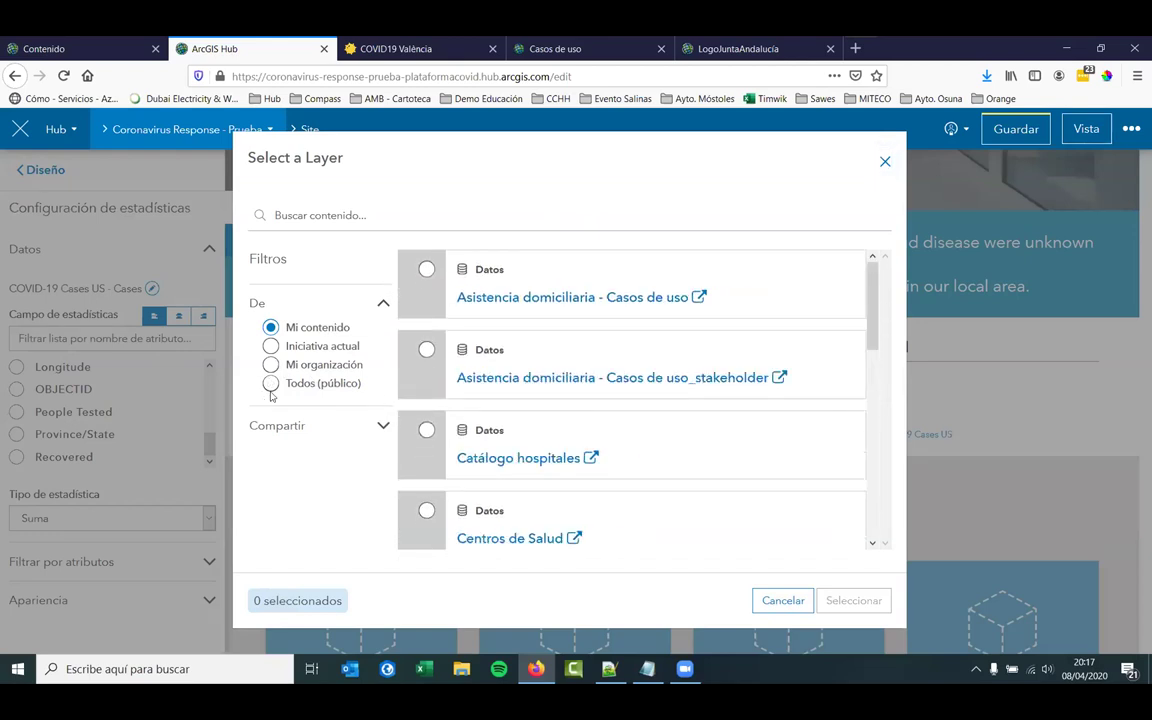
click(885, 161)
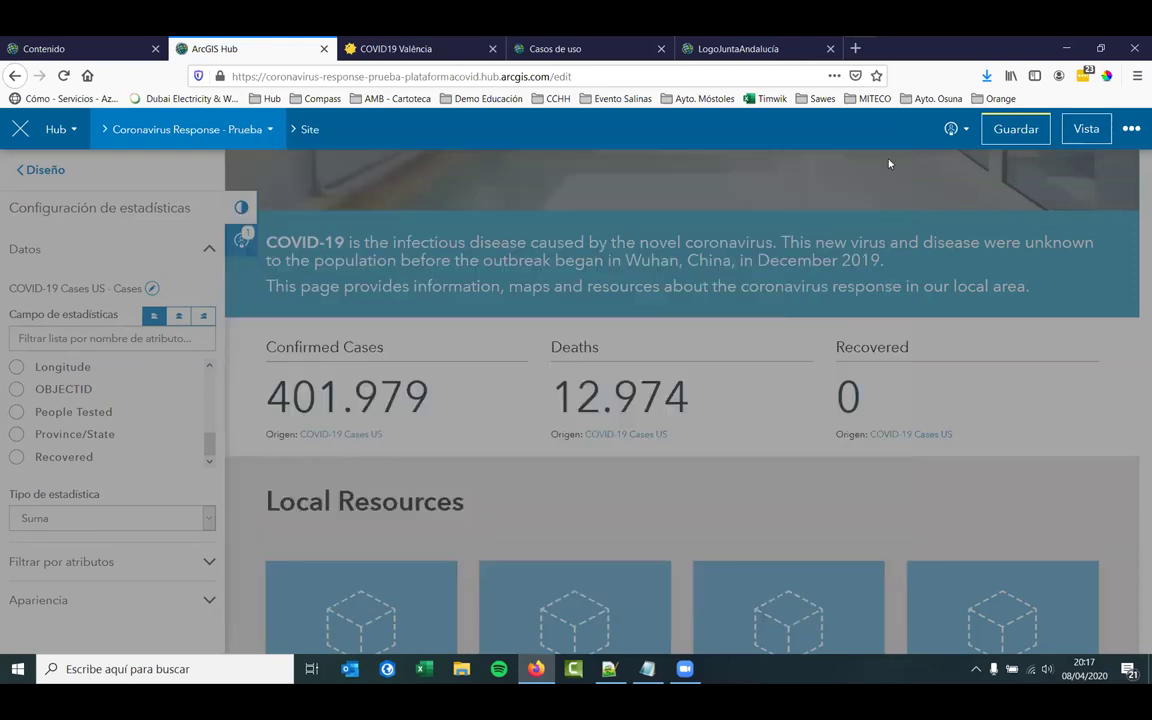
- Examine the Confirmed Cases statistic's field and statistic type, plus its attribute filter options
scroll(224, 403, up, 2)
scroll(218, 395, up, 2)
scroll(215, 390, down, 2)
scroll(213, 383, up, 2)
scroll(213, 383, down, 1)
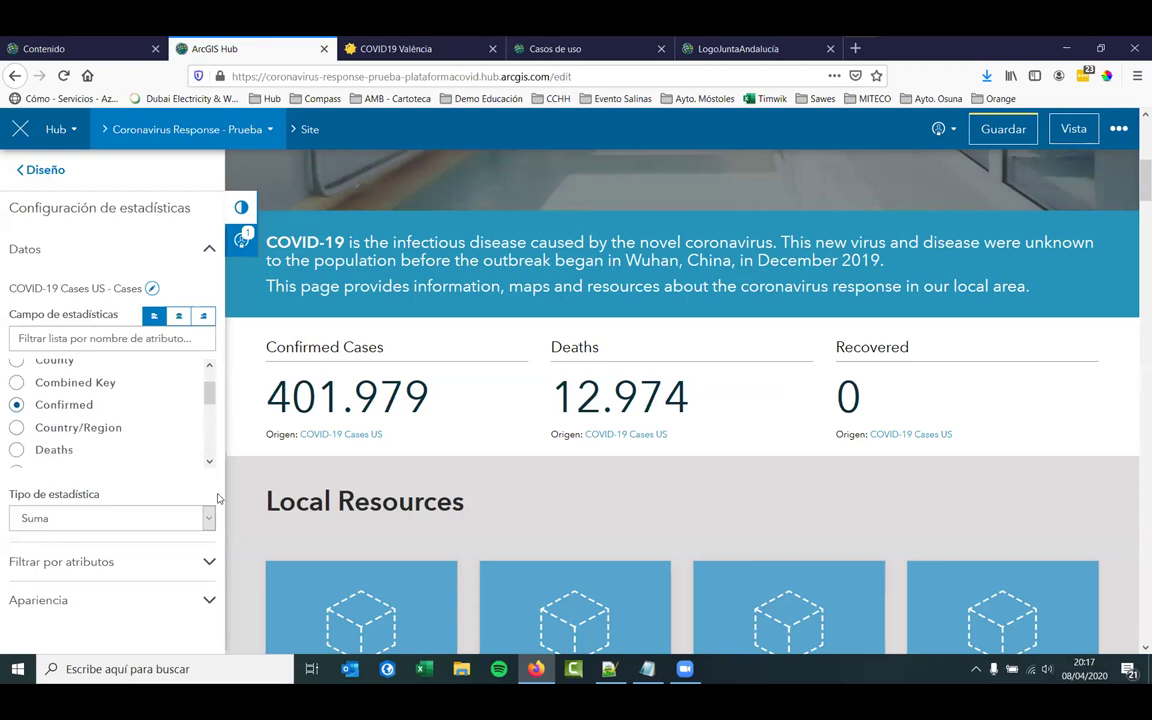
click(208, 562)
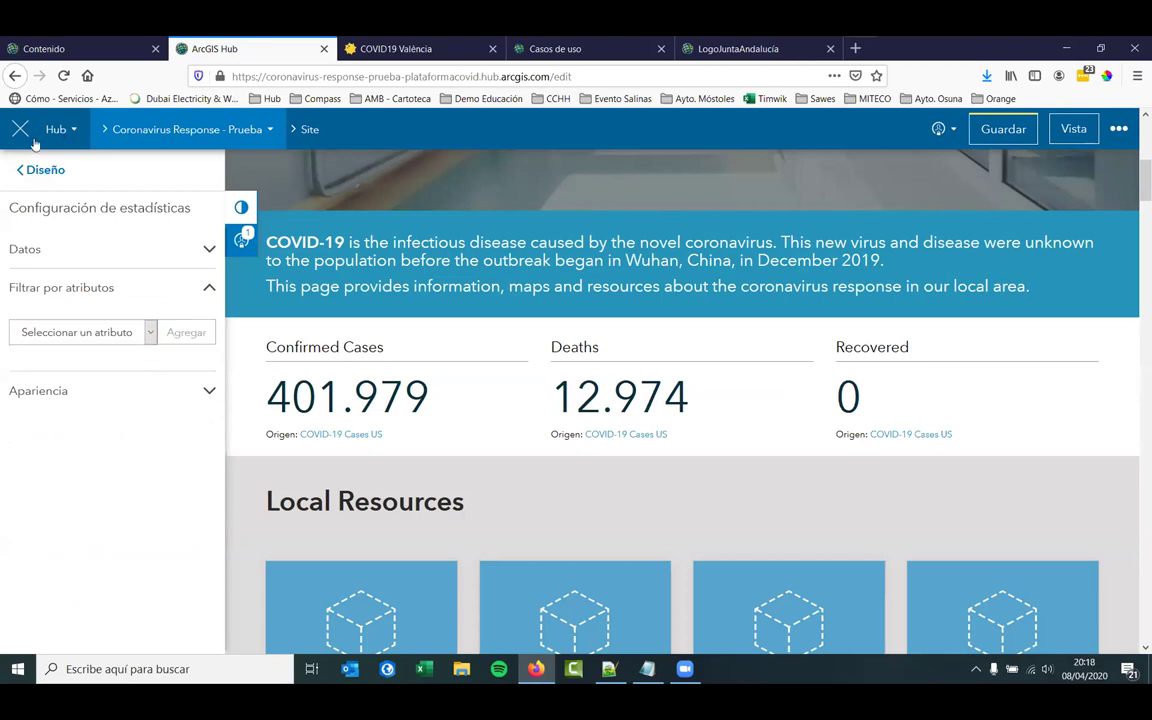
- Open the Local Resources gallery's settings and remove both Coronavirus Response content groups from it
scroll(1080, 447, down, 3)
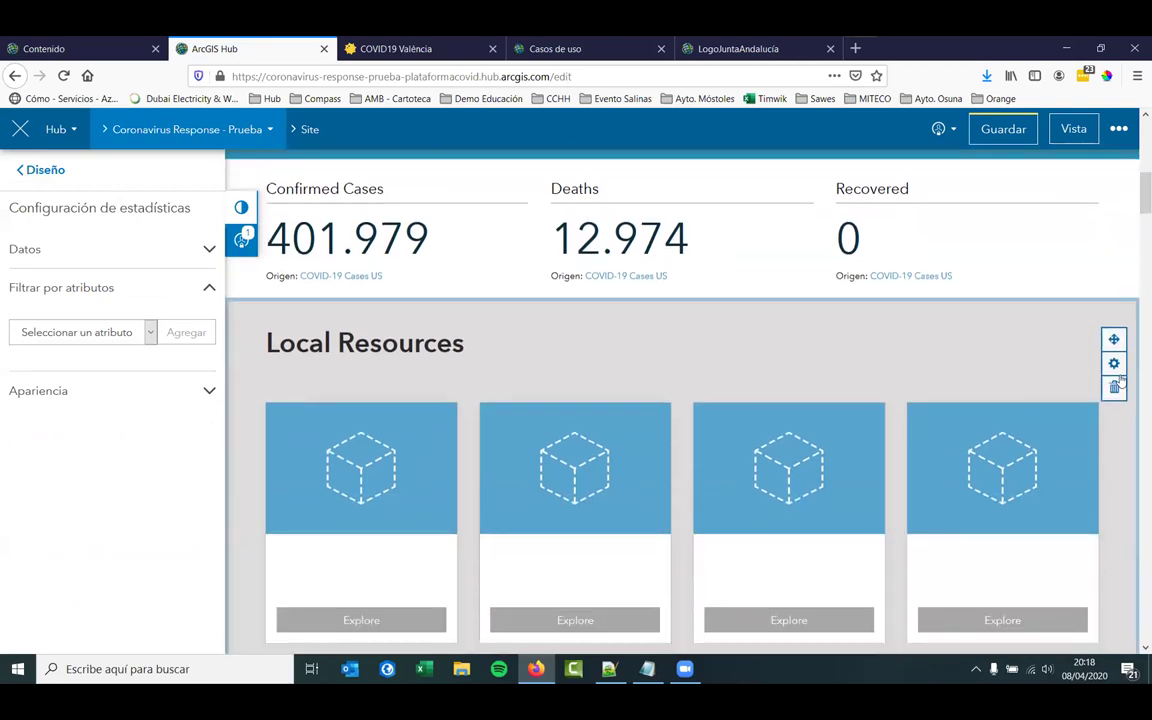
mouse_move(1058, 415)
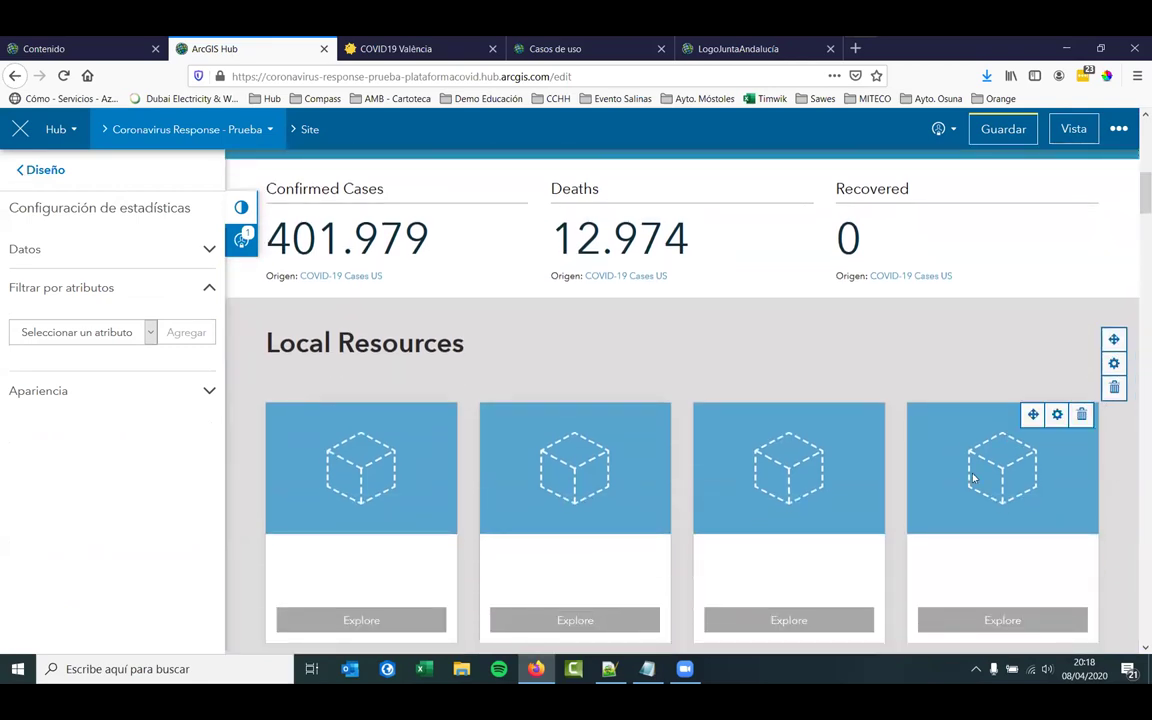
click(1058, 415)
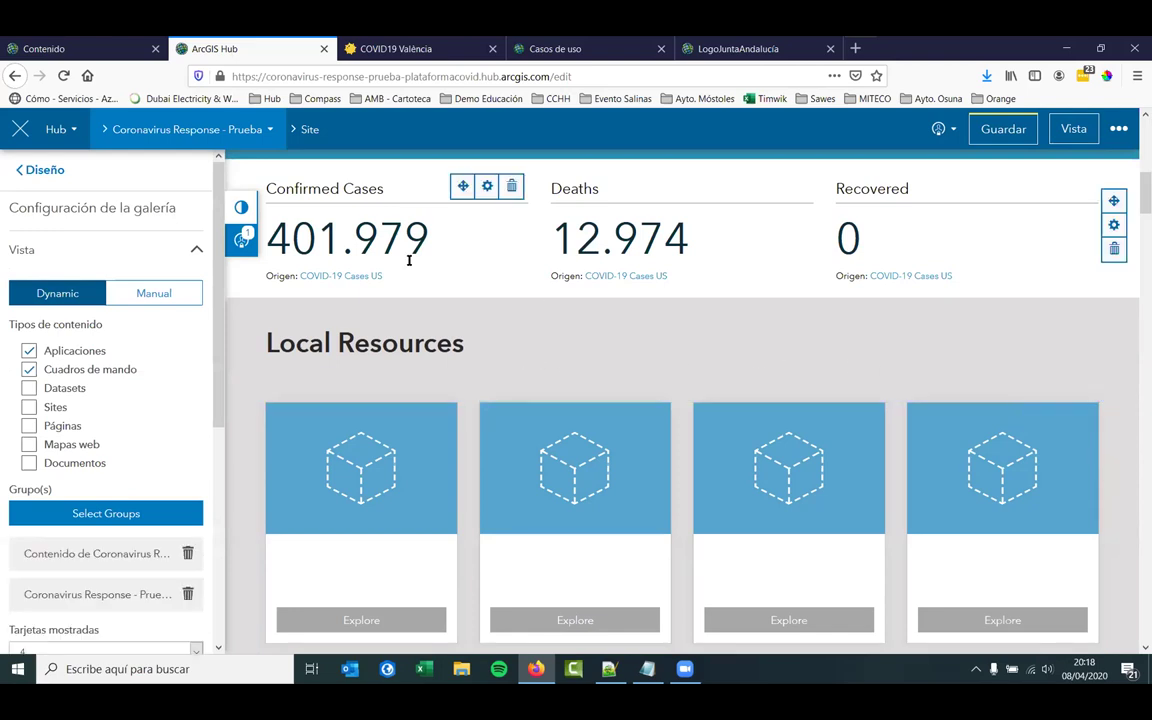
scroll(411, 391, down, 1)
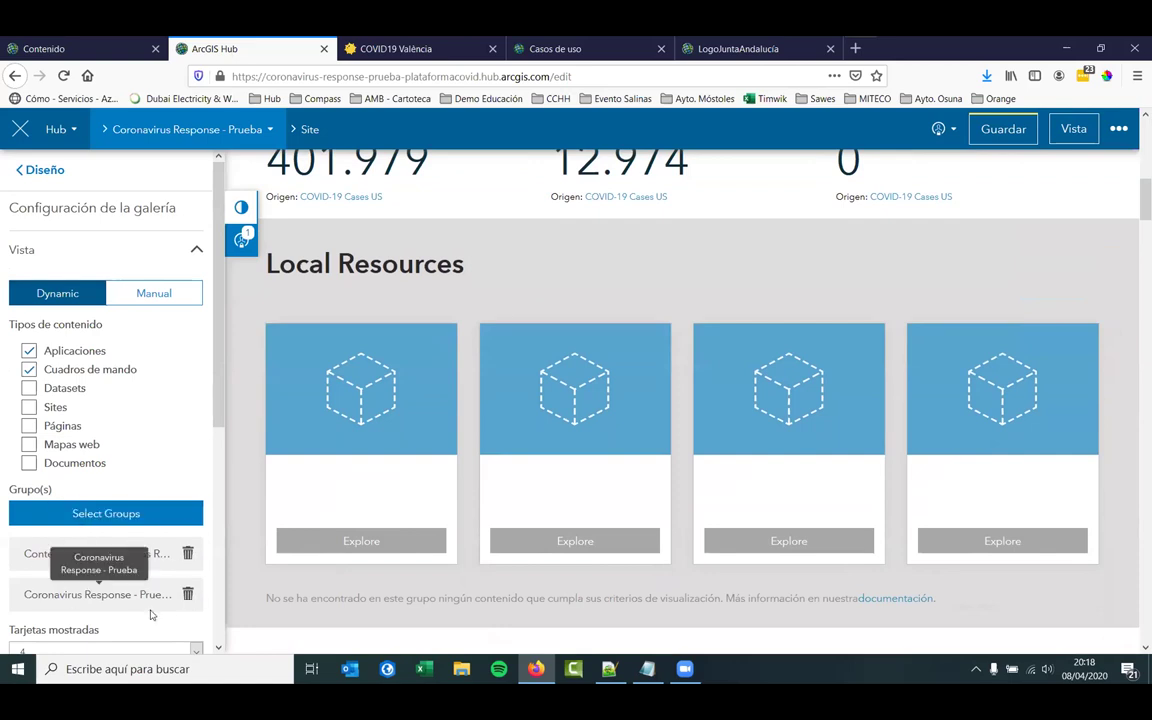
scroll(160, 440, down, 1)
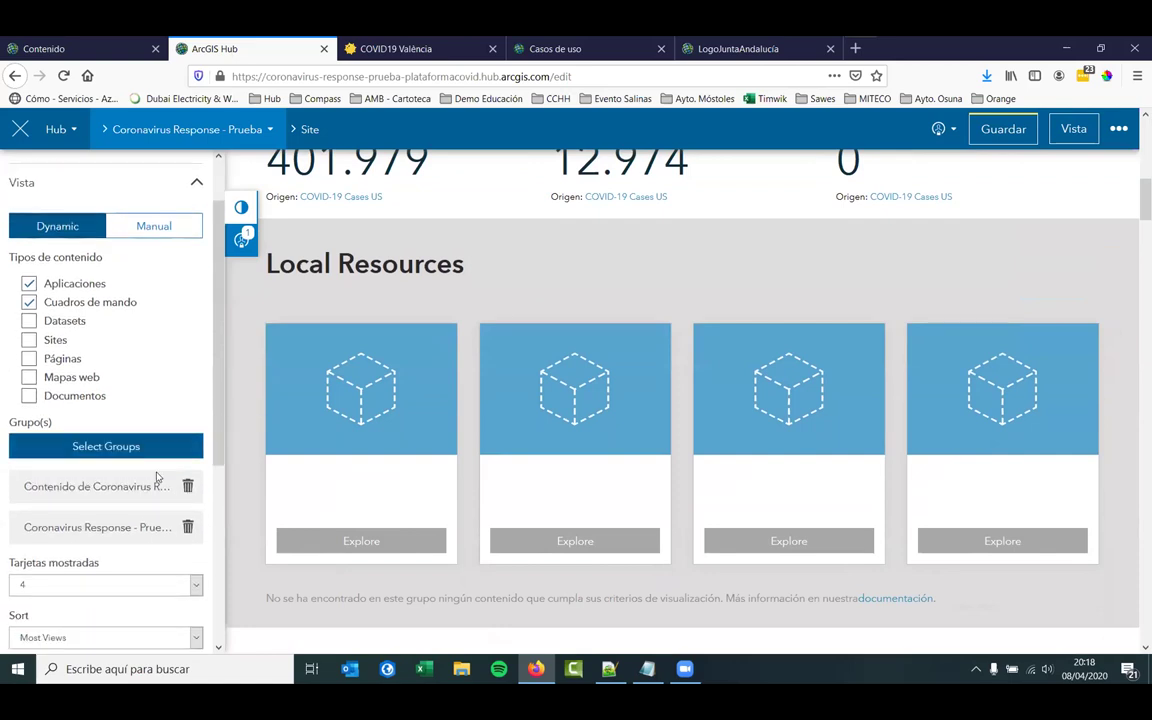
click(186, 478)
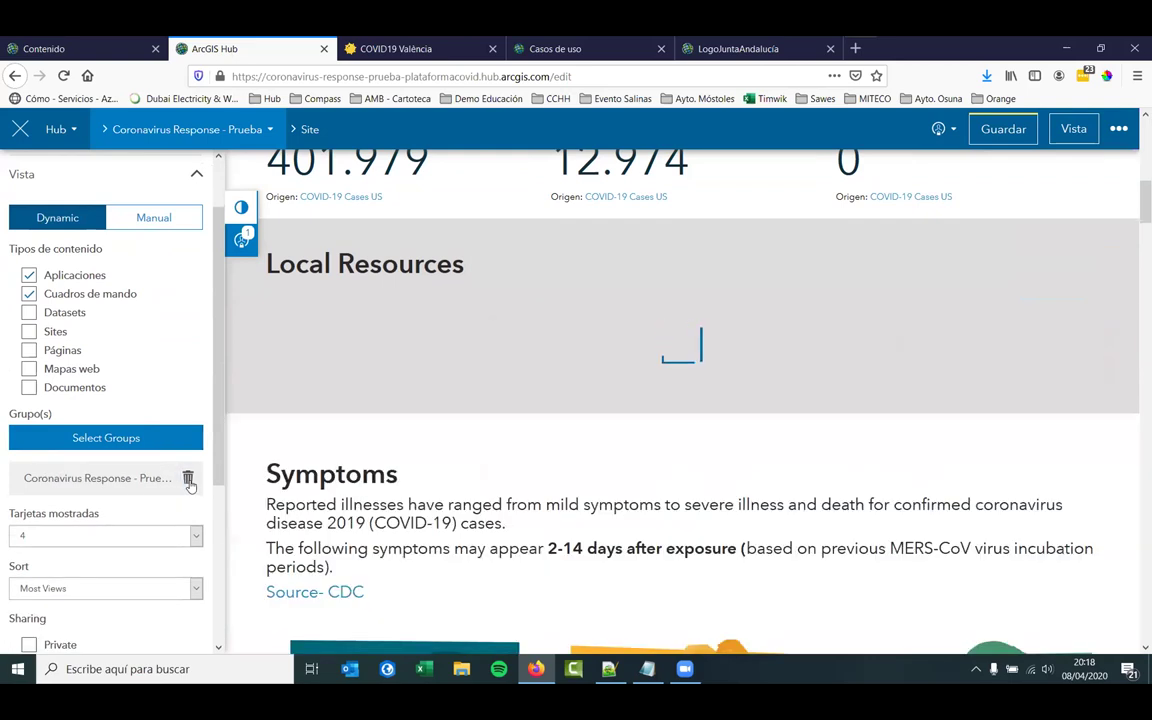
click(186, 478)
scroll(120, 380, up, 1)
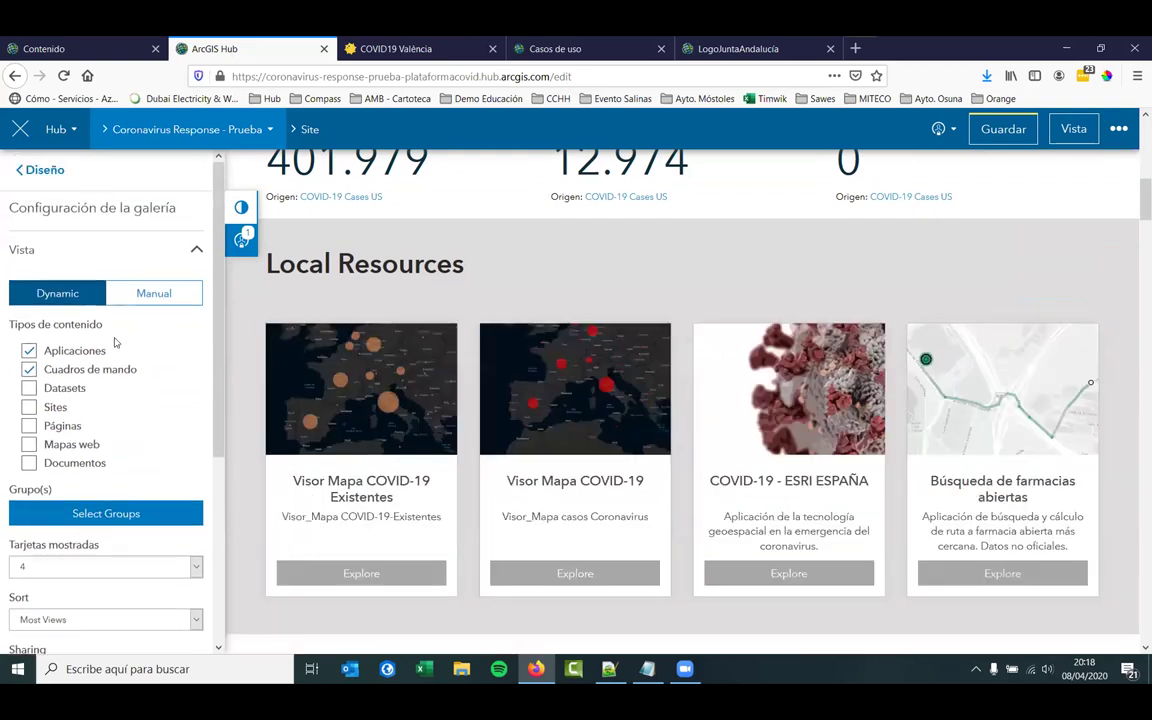
- Search the groups for "Equipo de apps" and assign the Equipo de Apps group to the Local Resources gallery
click(106, 513)
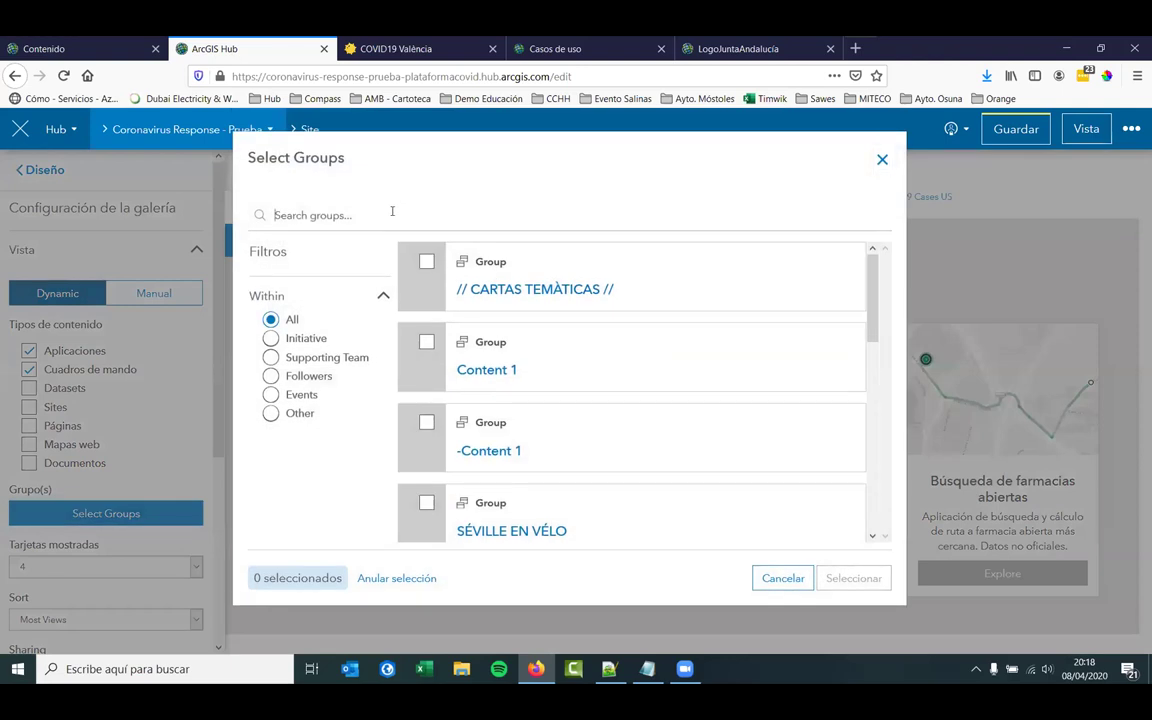
click(392, 211)
text(Equi)
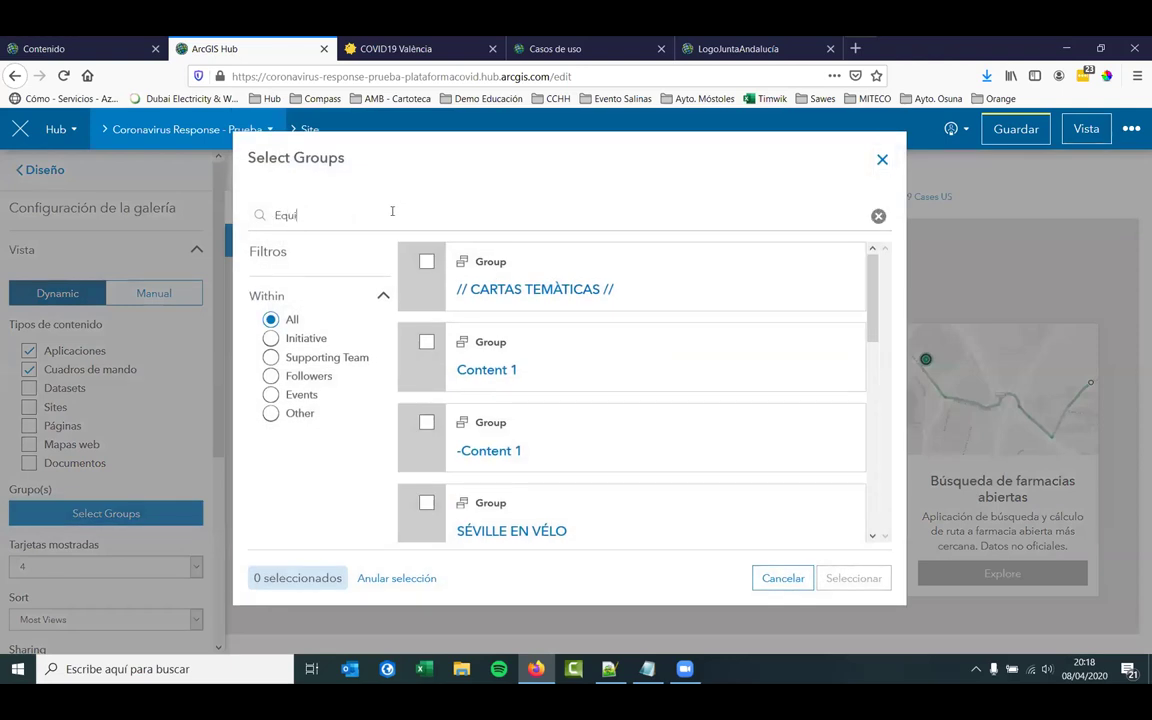
text(po de apps)
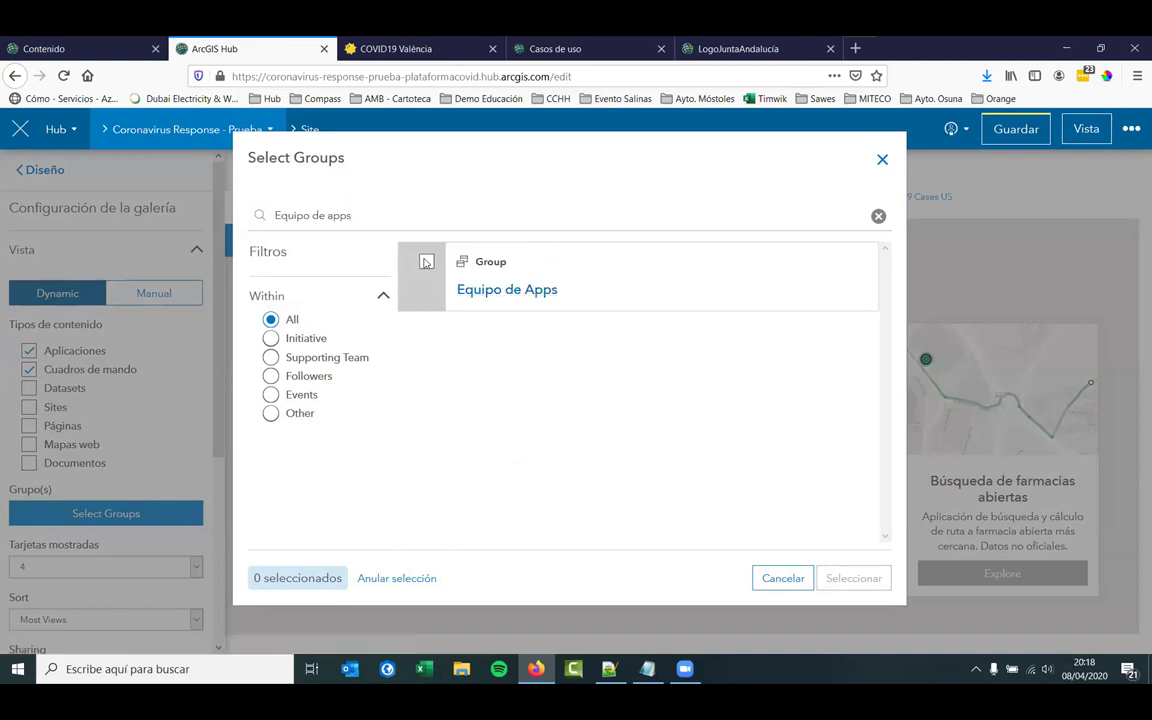
click(426, 261)
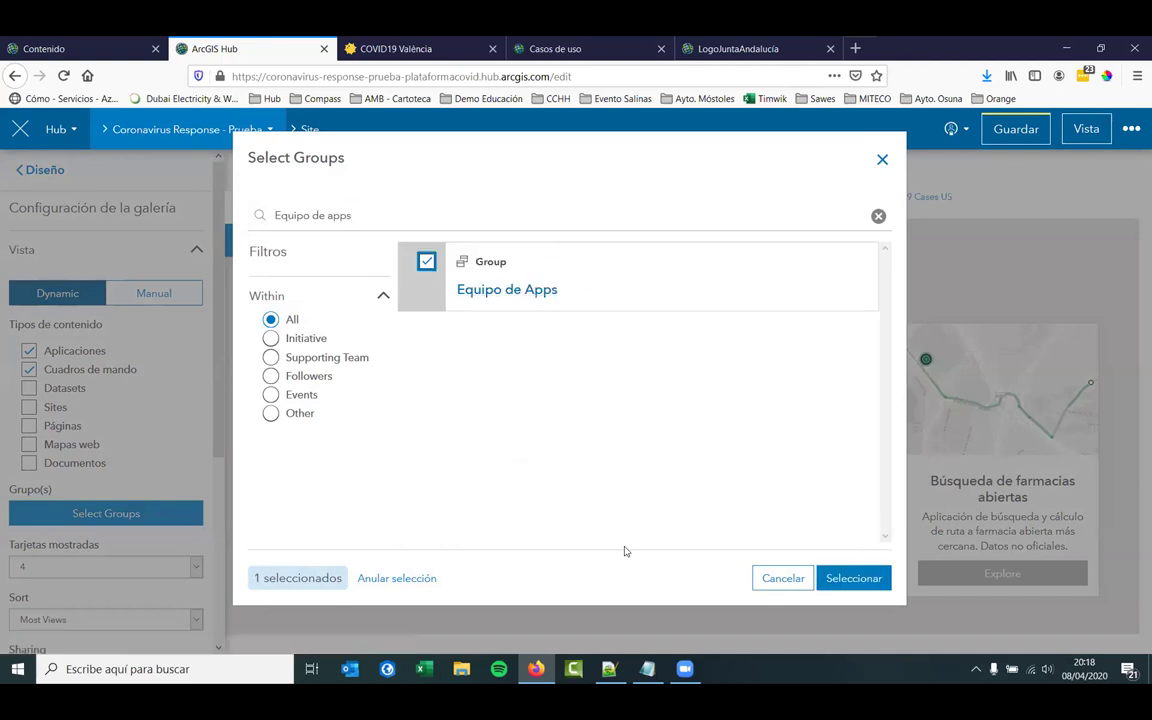
click(855, 579)
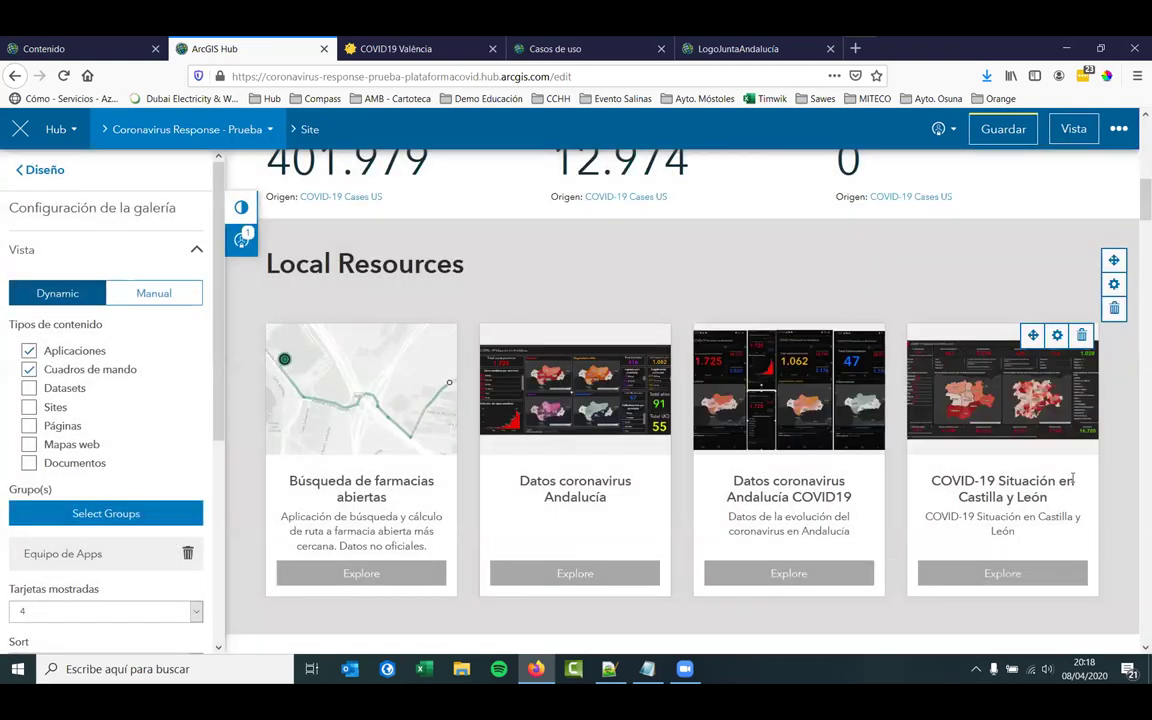
- Review the Local Resources gallery's options for cards shown, sorting, sharing, tags and categories
scroll(182, 548, down, 1)
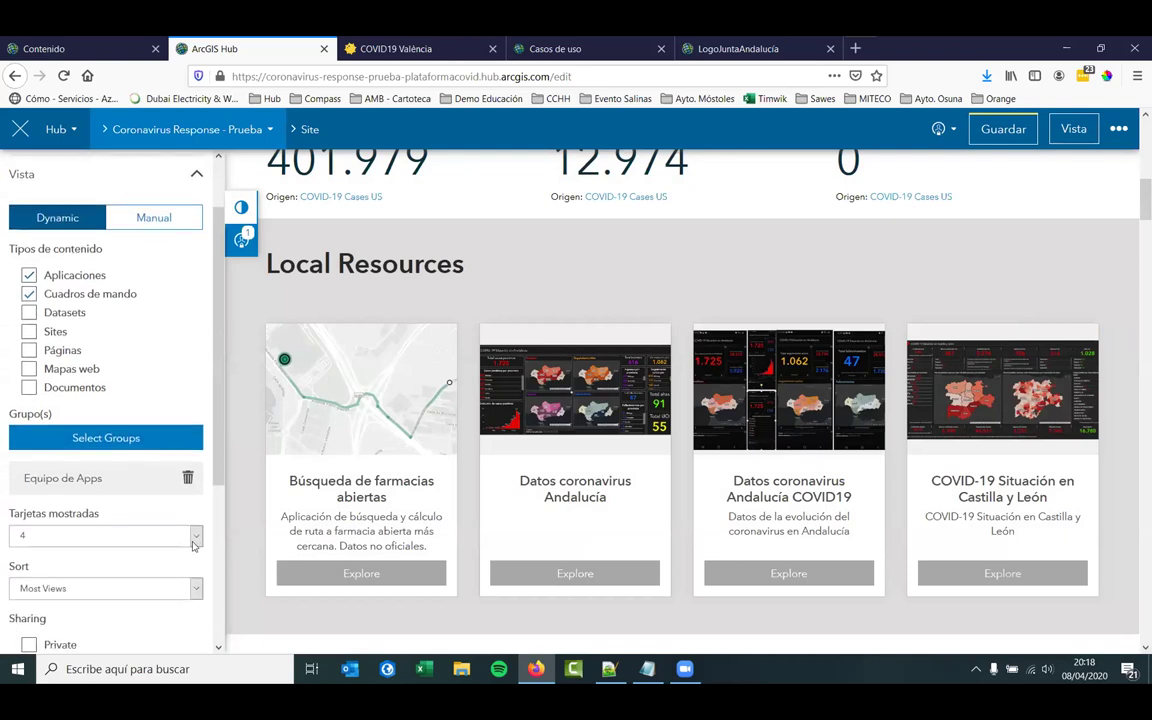
click(193, 543)
click(133, 570)
scroll(133, 570, down, 2)
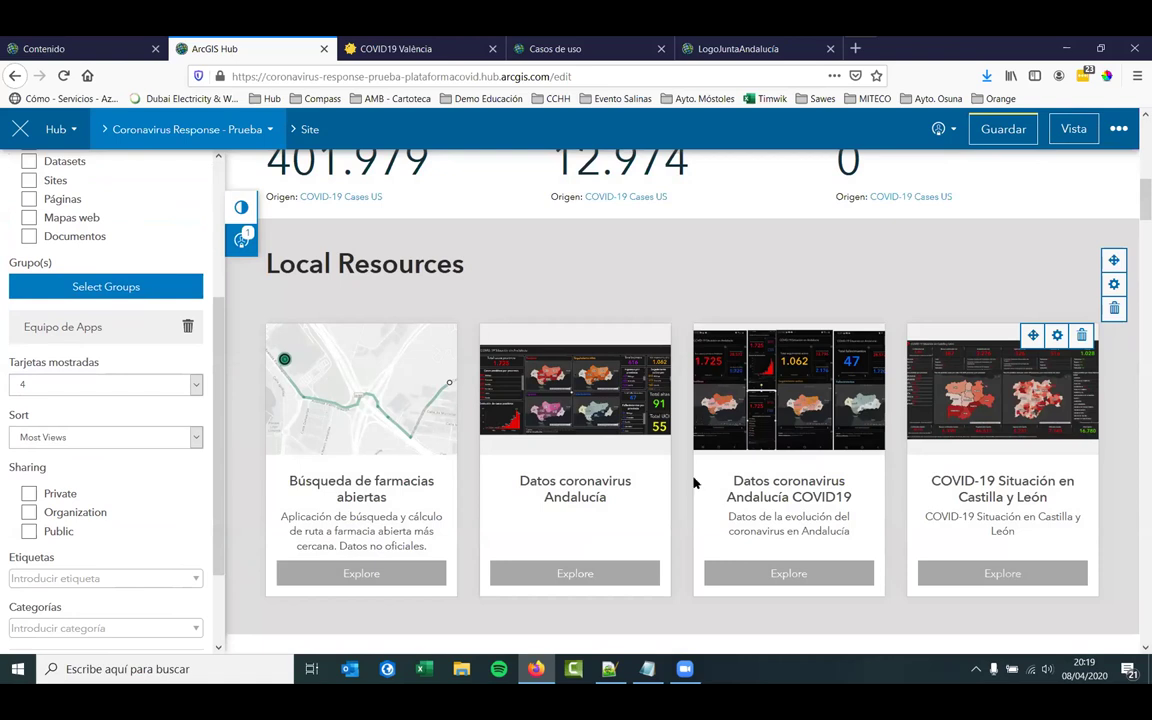
scroll(212, 536, down, 2)
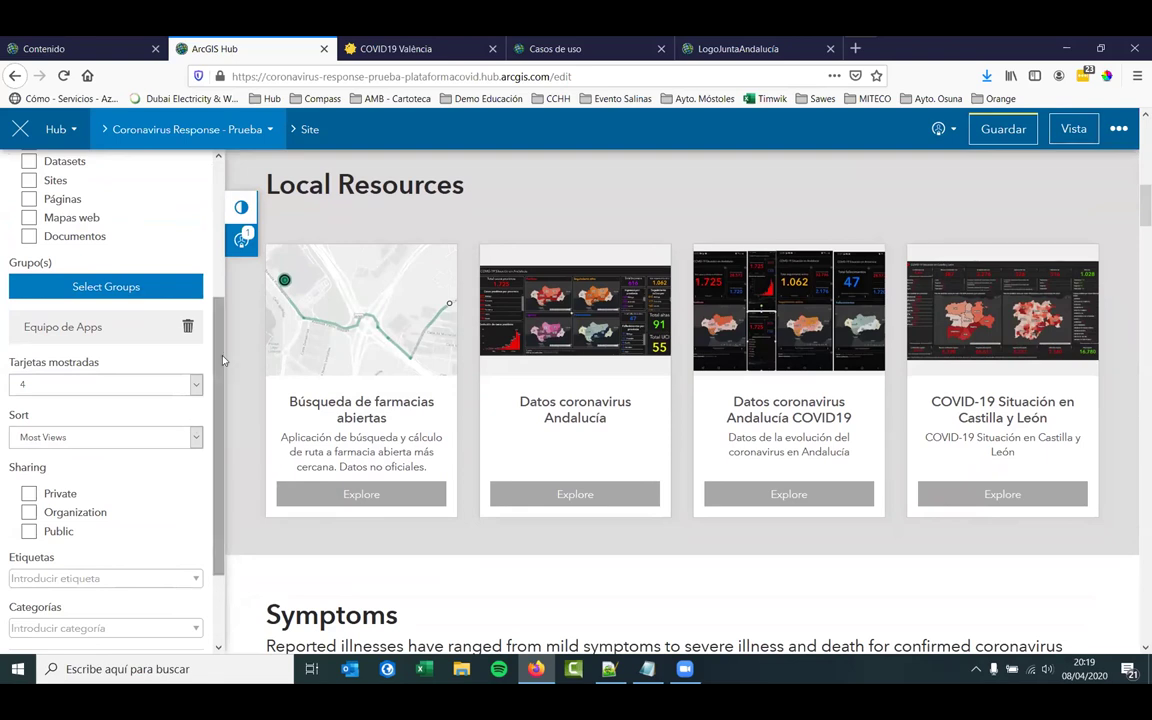
scroll(252, 340, up, 1)
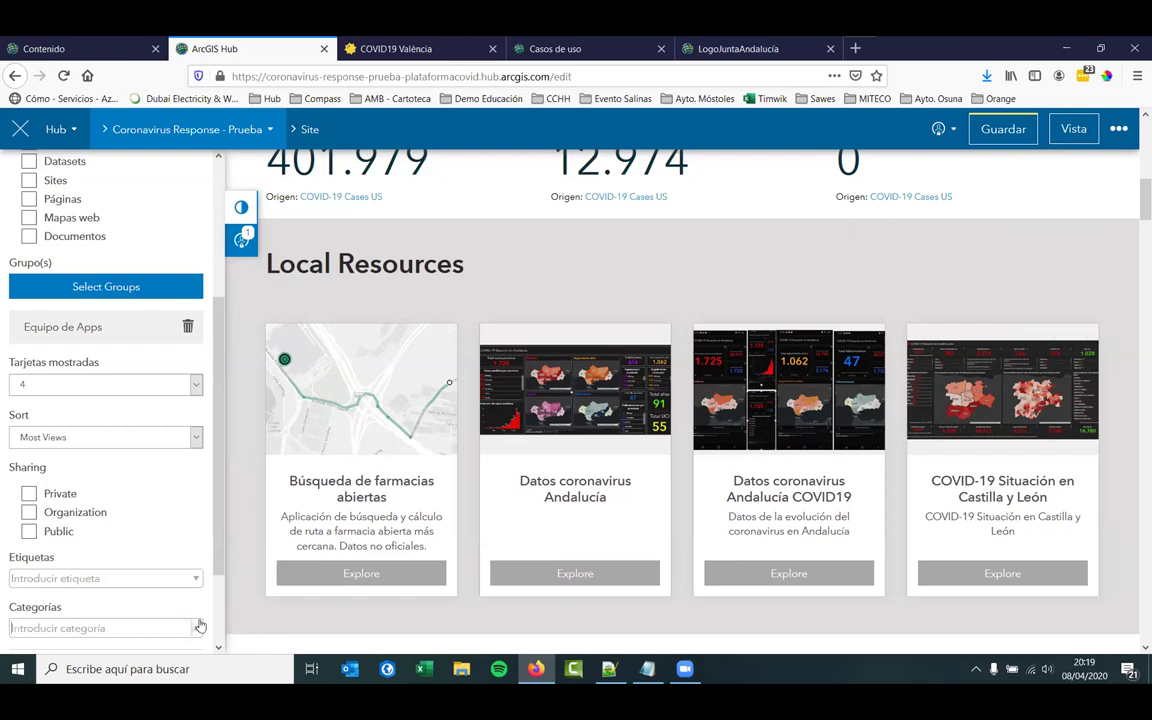
scroll(211, 465, down, 2)
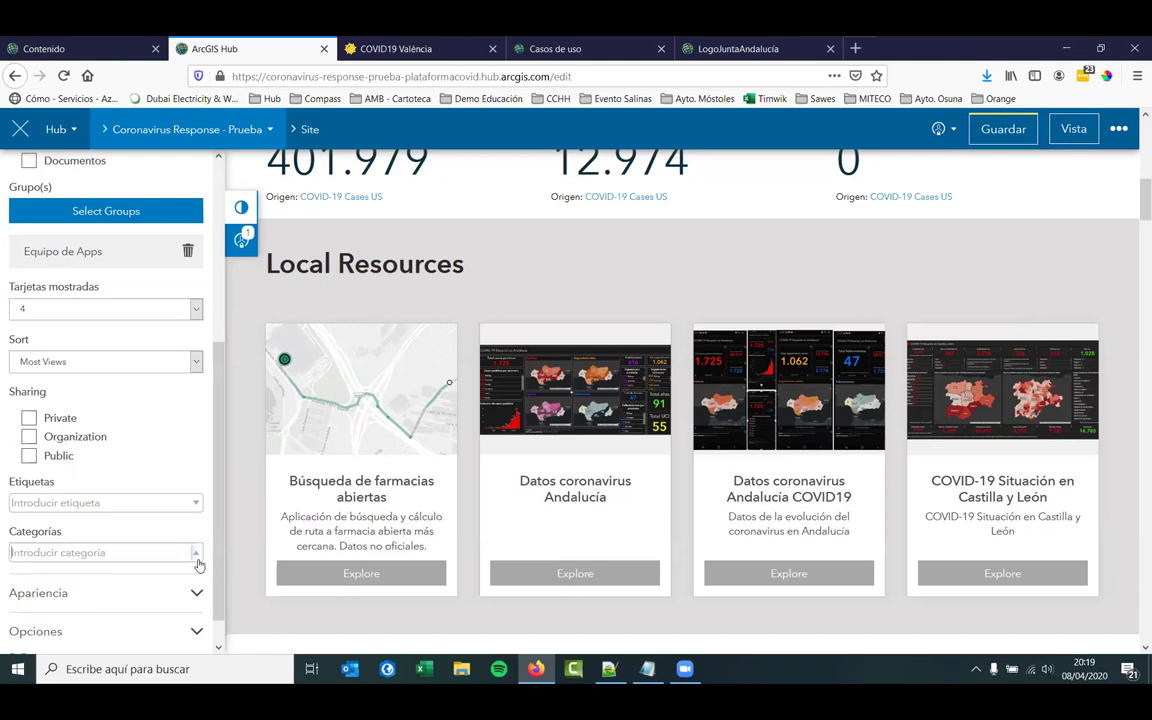
- Search the Local Resources gallery's category filter for "Ayuntamiento" and "Ayuntamientos"
click(198, 565)
click(196, 556)
click(88, 549)
click(88, 549)
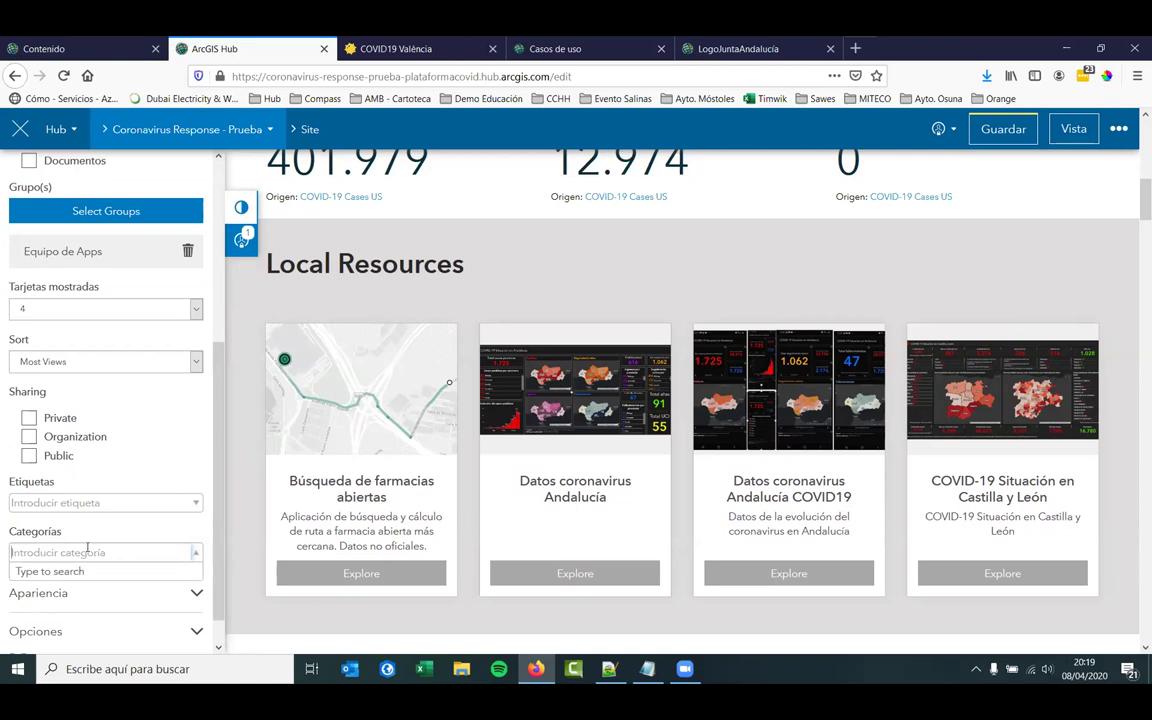
key(Escape)
text(Ayuntamiento)
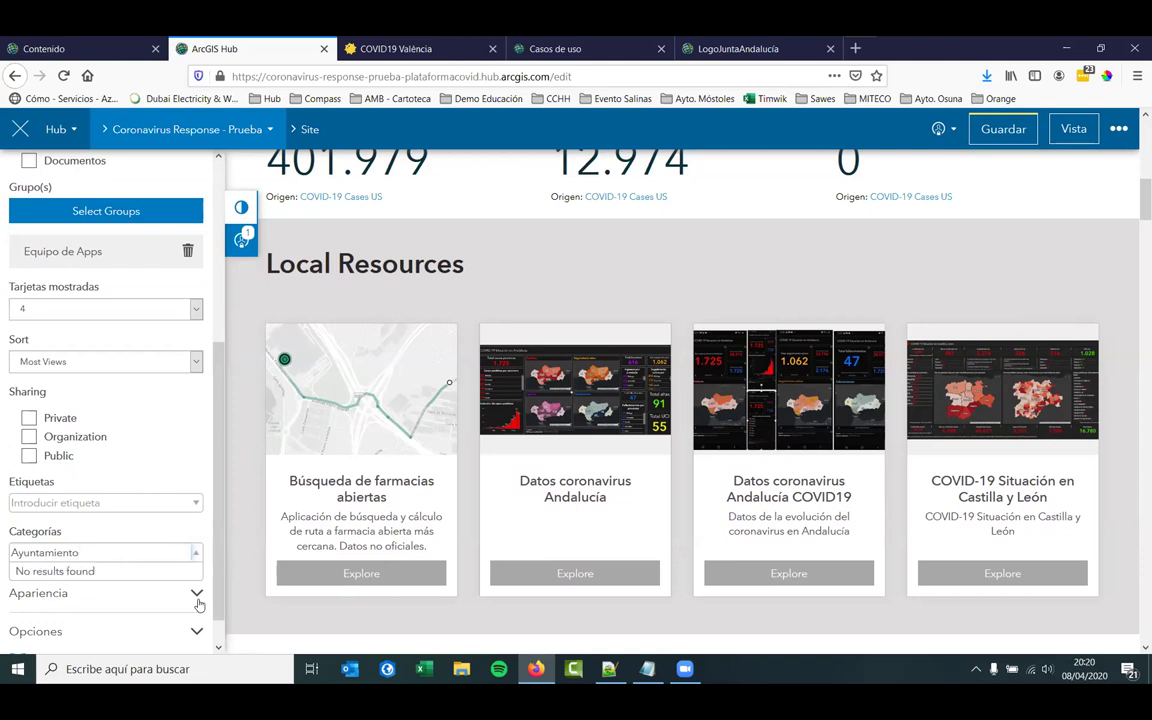
key(Escape)
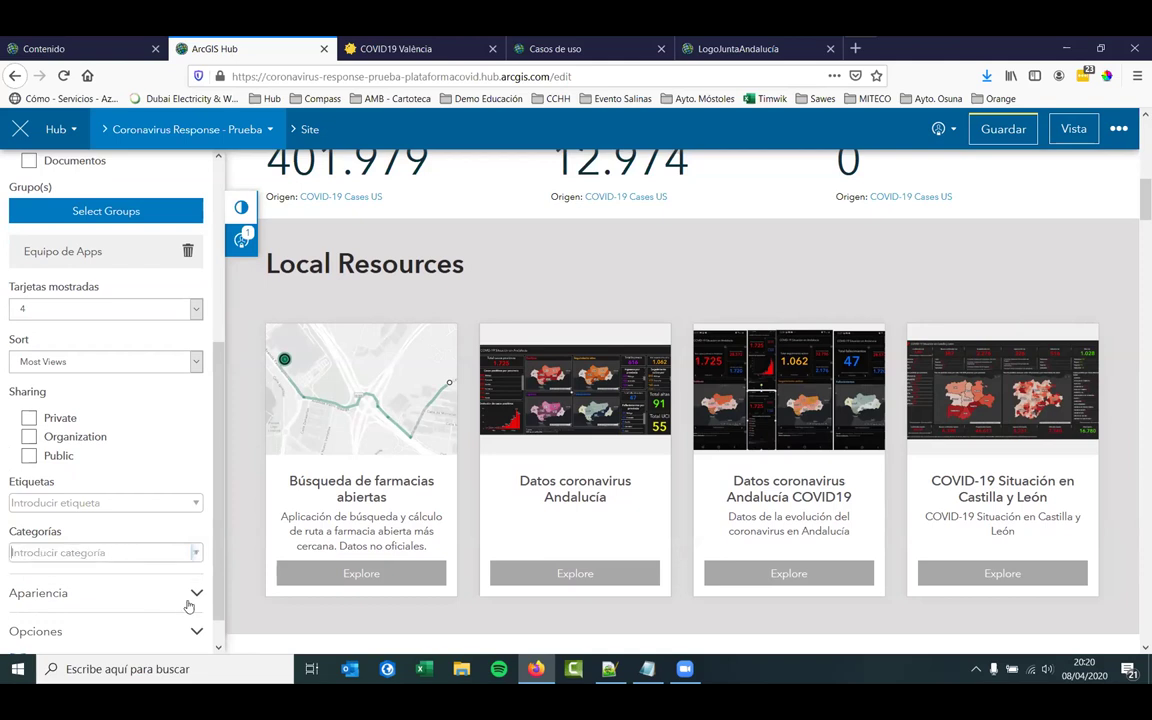
click(70, 553)
text(A)
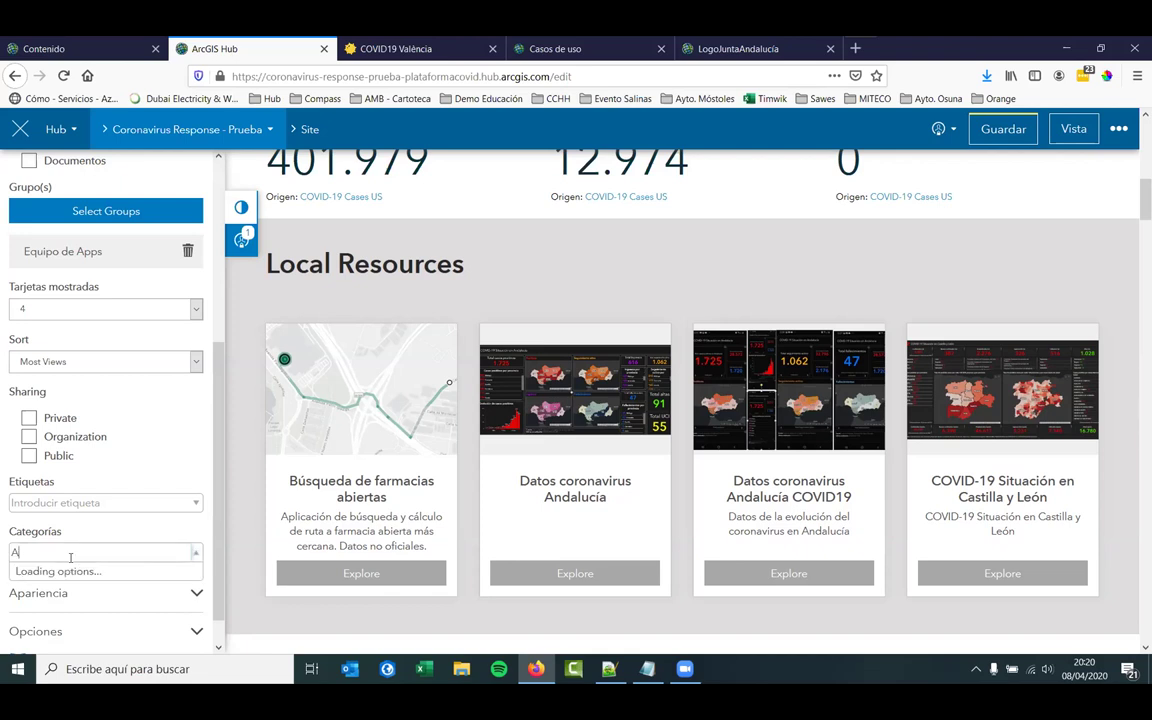
text(yuntamientos)
key(Escape)
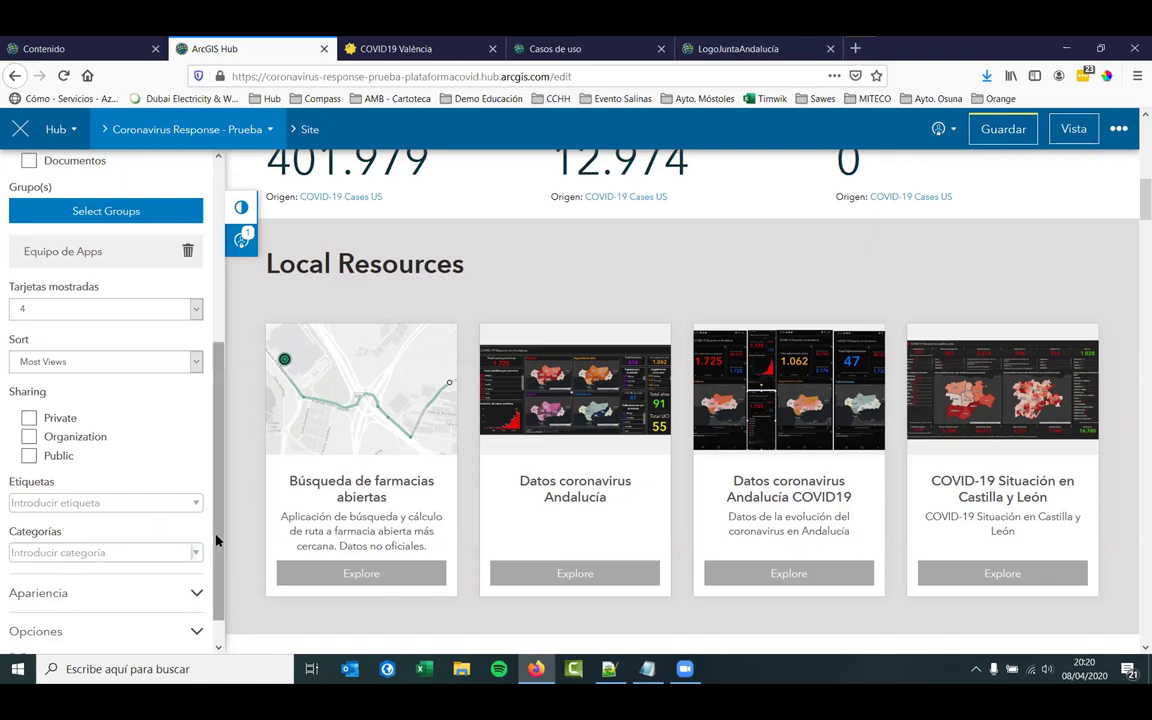
- Switch the Local Resources gallery's content selection from dynamic to manual
drag(216, 540, 200, 438)
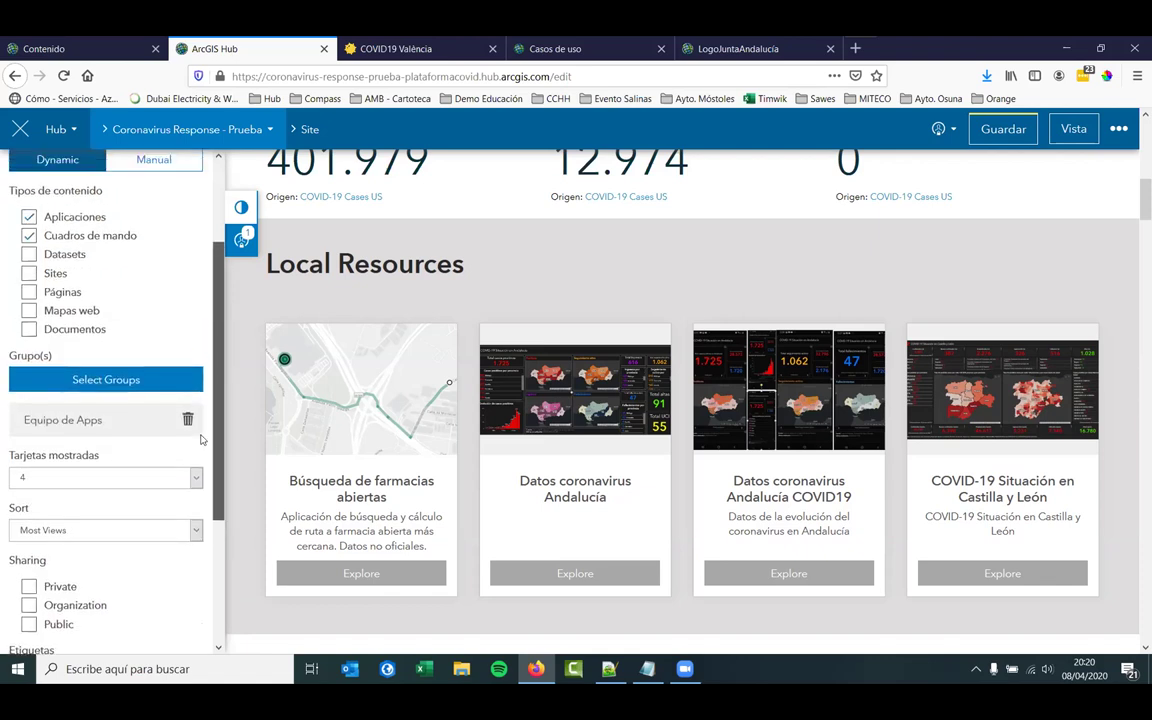
scroll(190, 430, up, 1)
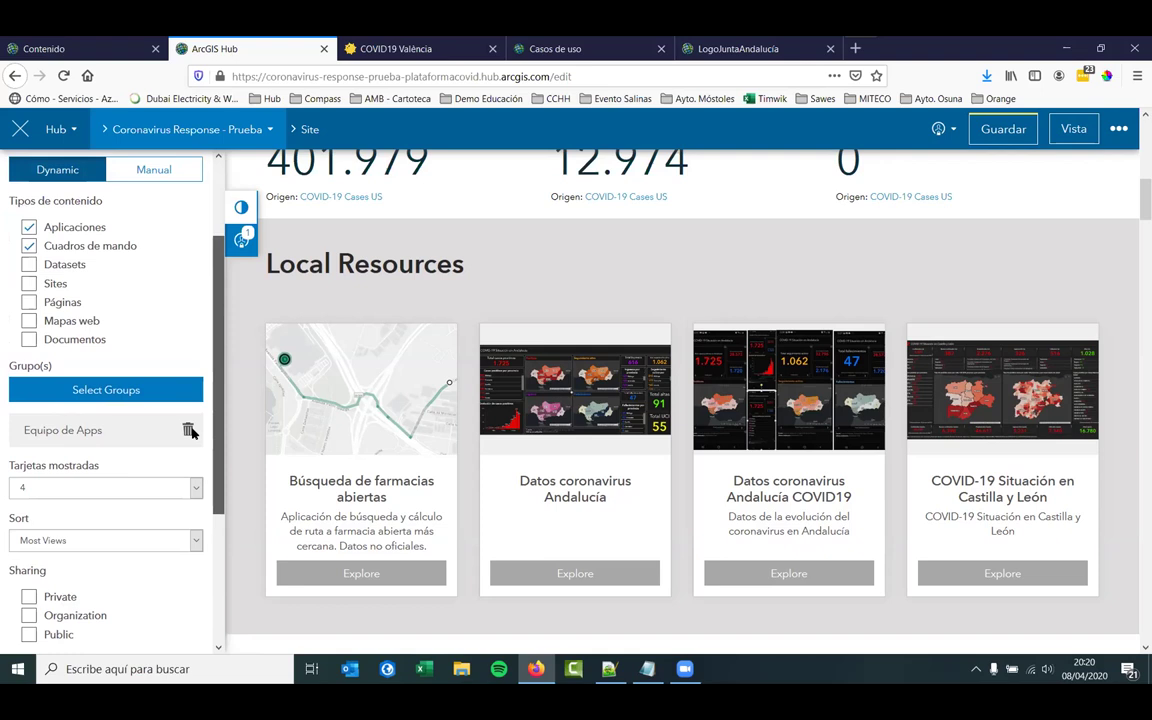
scroll(190, 430, up, 3)
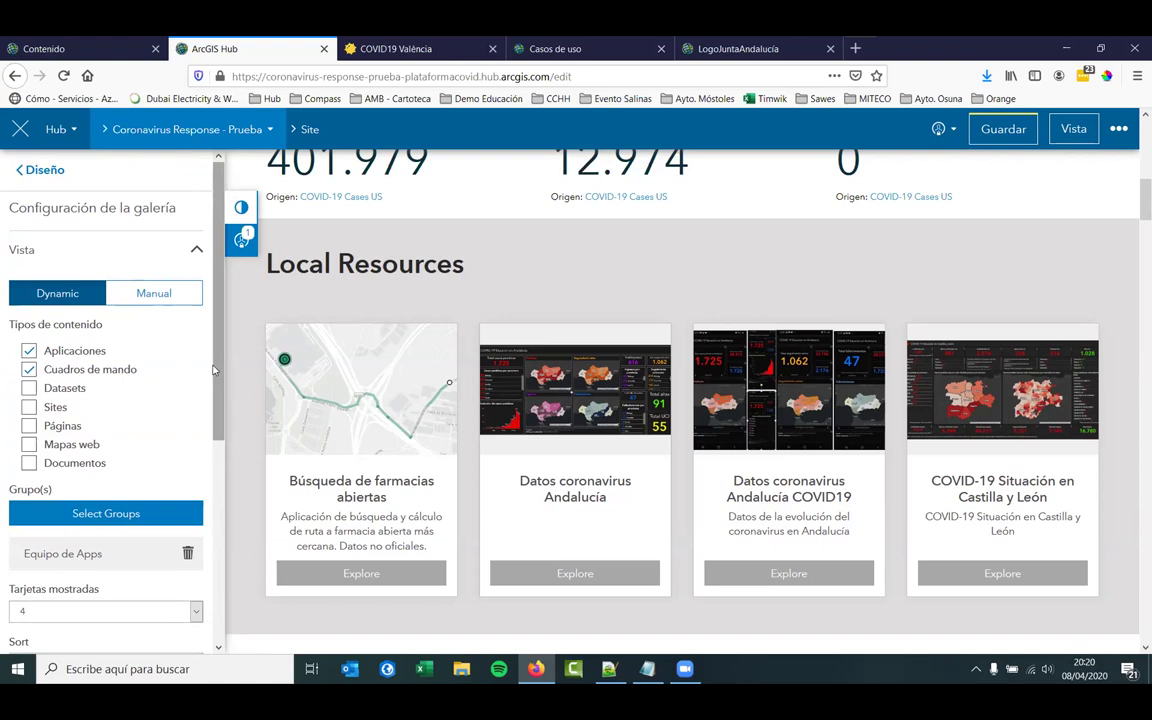
click(172, 293)
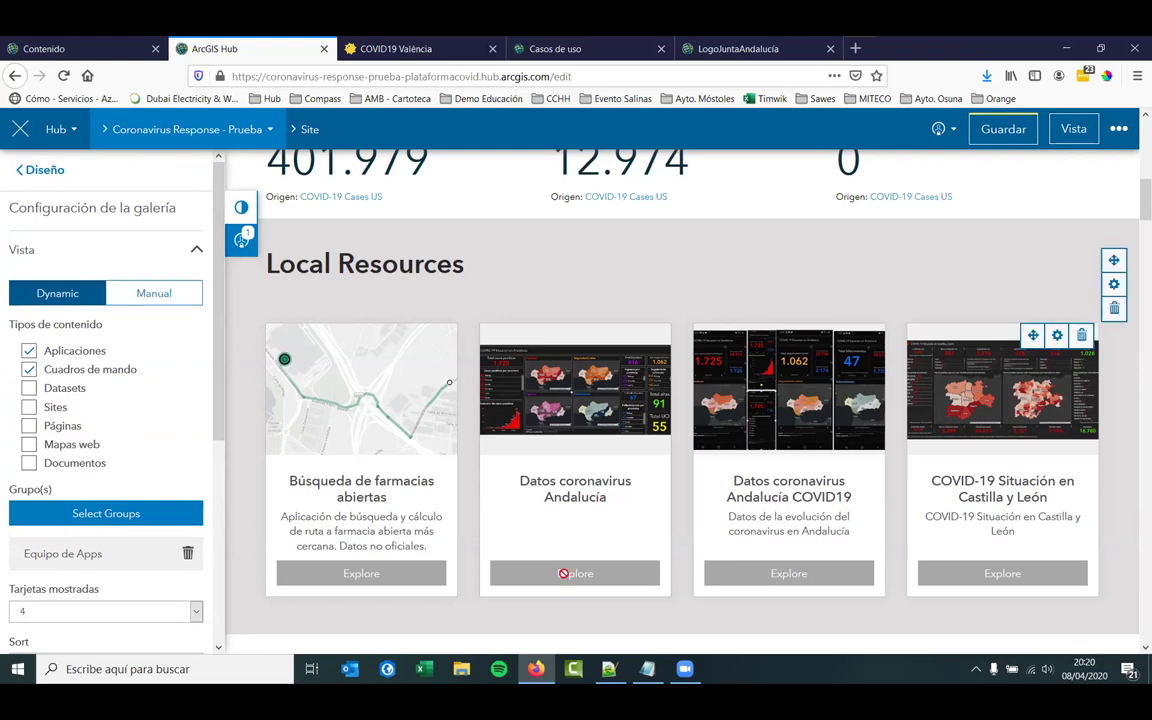
click(166, 292)
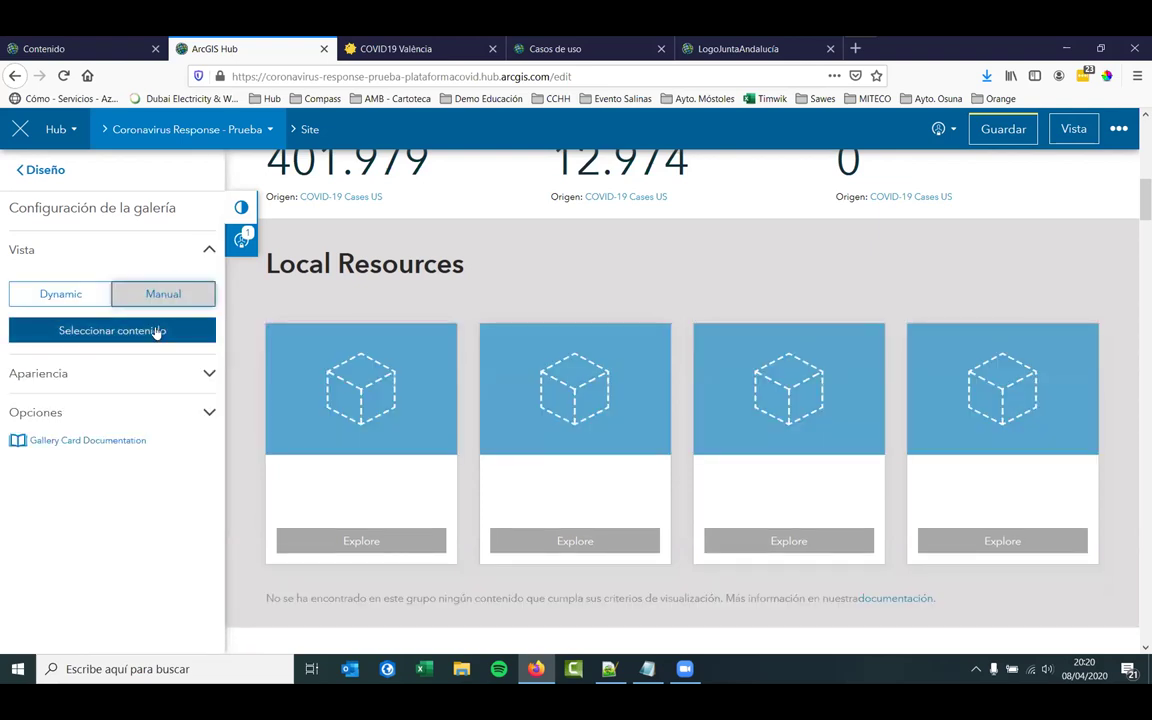
- Add Aplicació consulta teleassistència persones, App de evolución de Condiciones Meteorológicas en España, App Evolución temporal - PoC Orange CAM and Asistencia domiciliaria - Cuadro de mando to the gallery
click(157, 331)
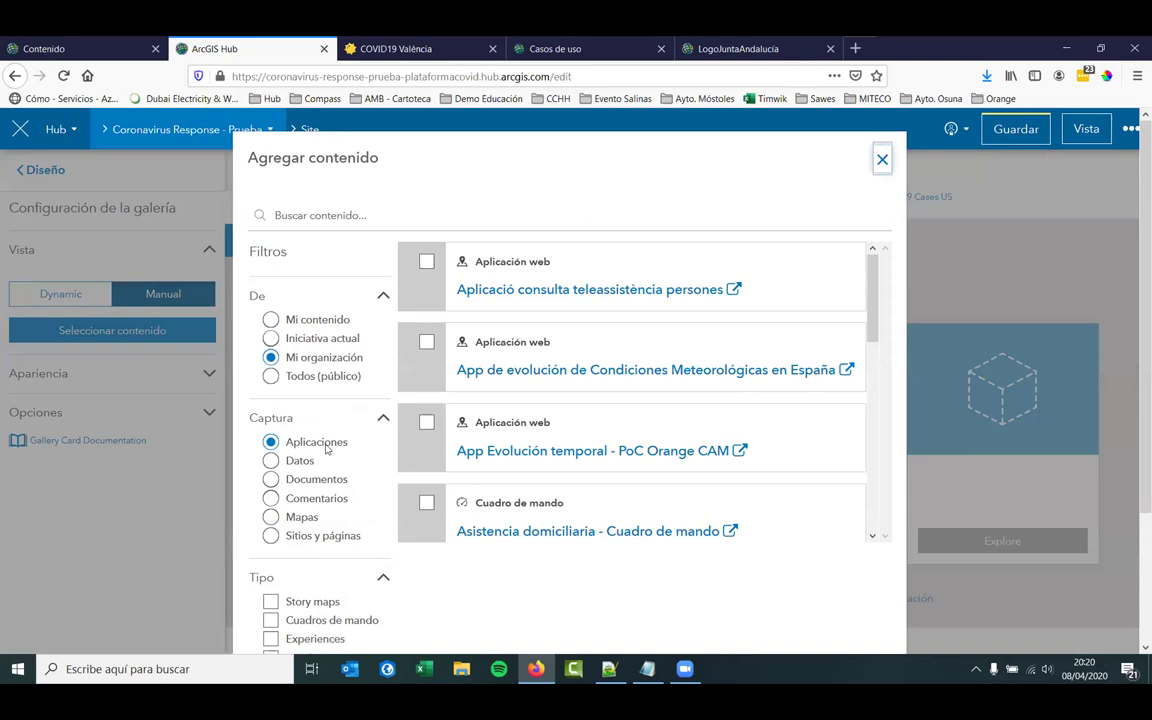
scroll(393, 538, down, 1)
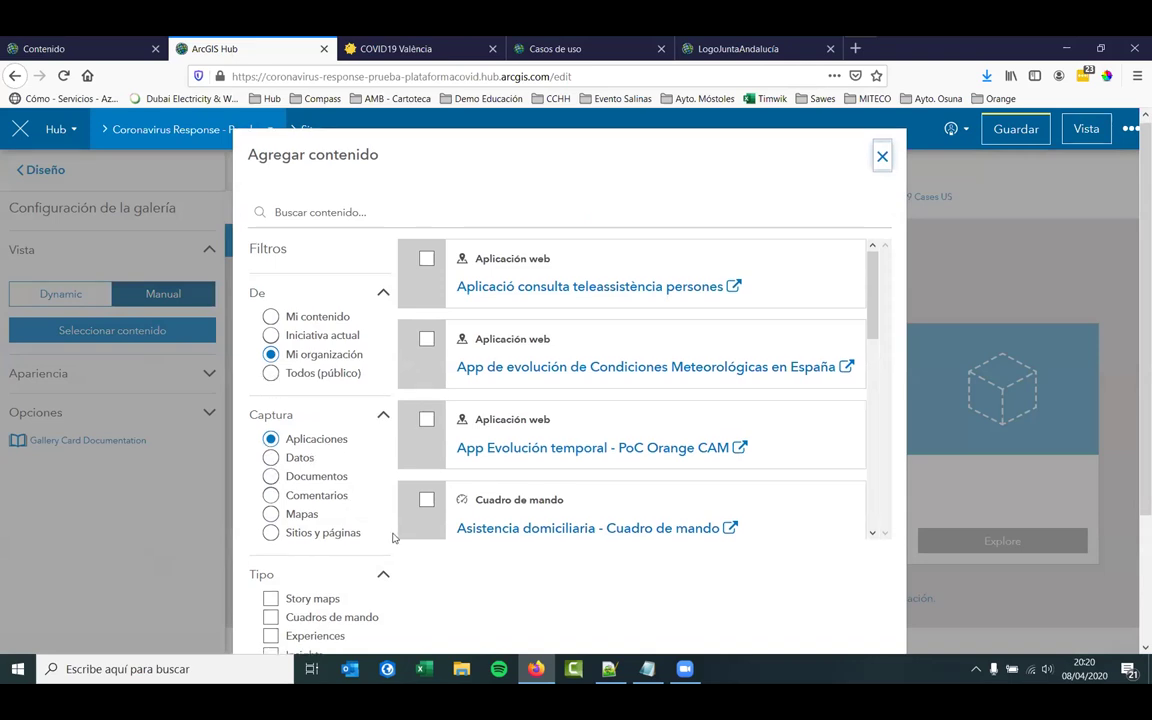
scroll(393, 538, down, 3)
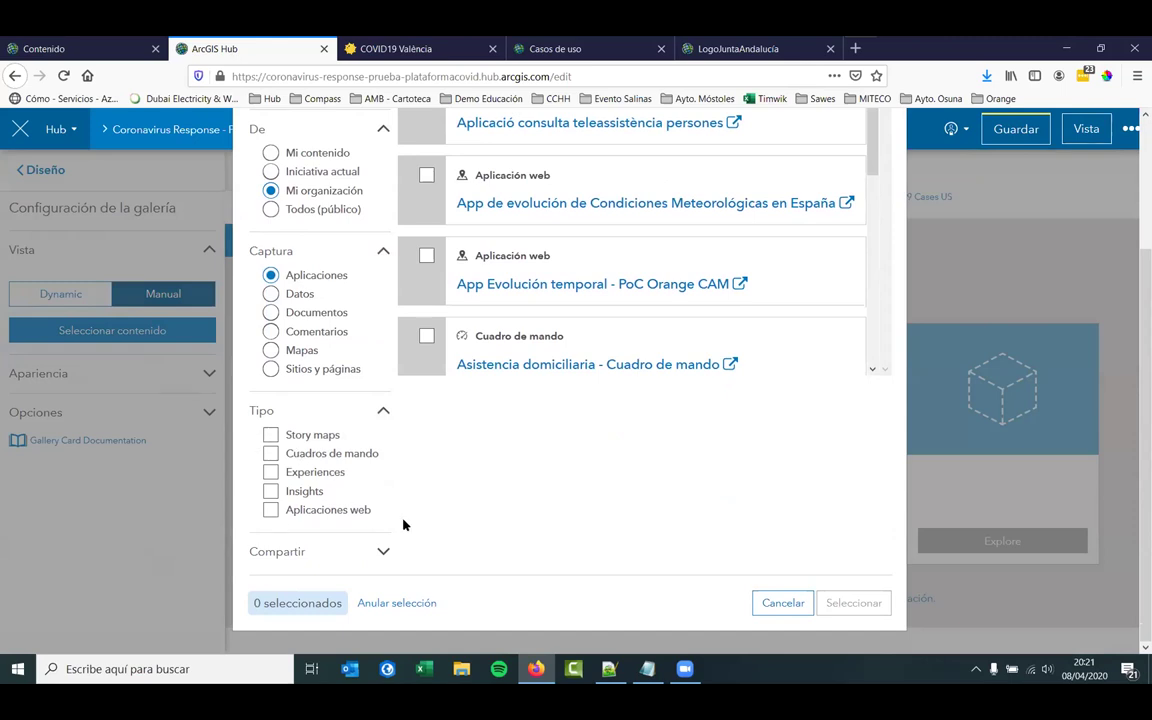
scroll(403, 525, up, 4)
click(426, 246)
click(427, 326)
click(426, 407)
click(427, 492)
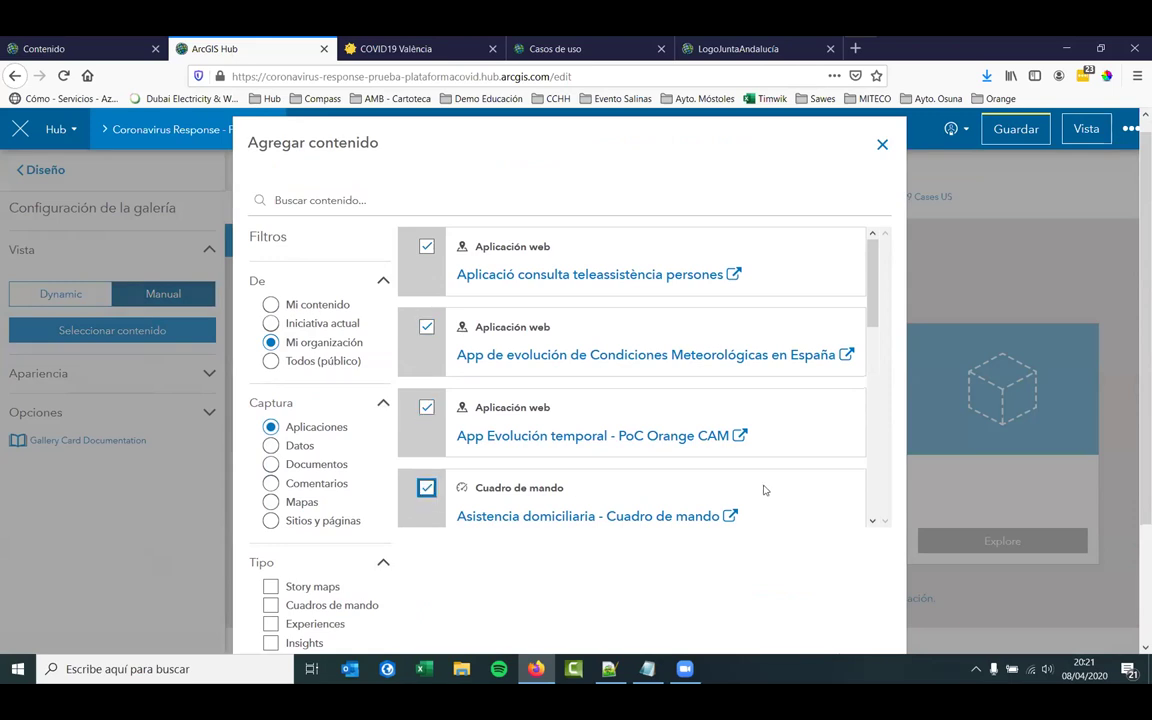
scroll(780, 500, down, 1)
scroll(806, 566, down, 3)
scroll(864, 615, up, 3)
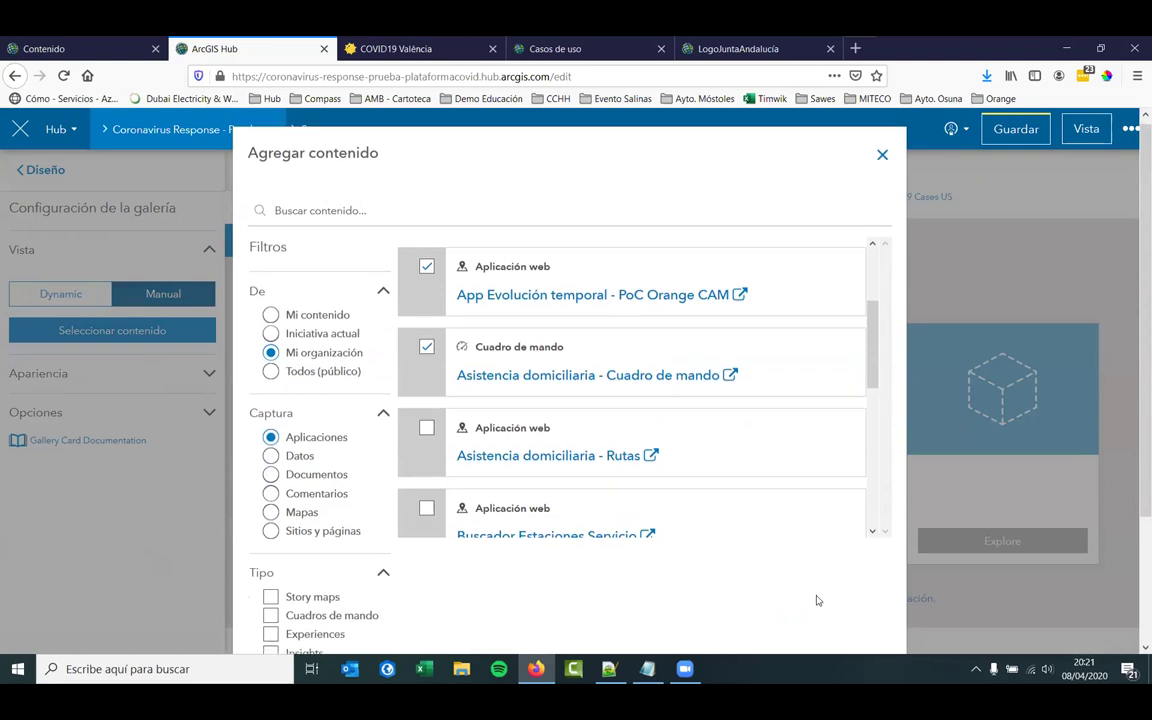
scroll(818, 599, down, 3)
click(853, 603)
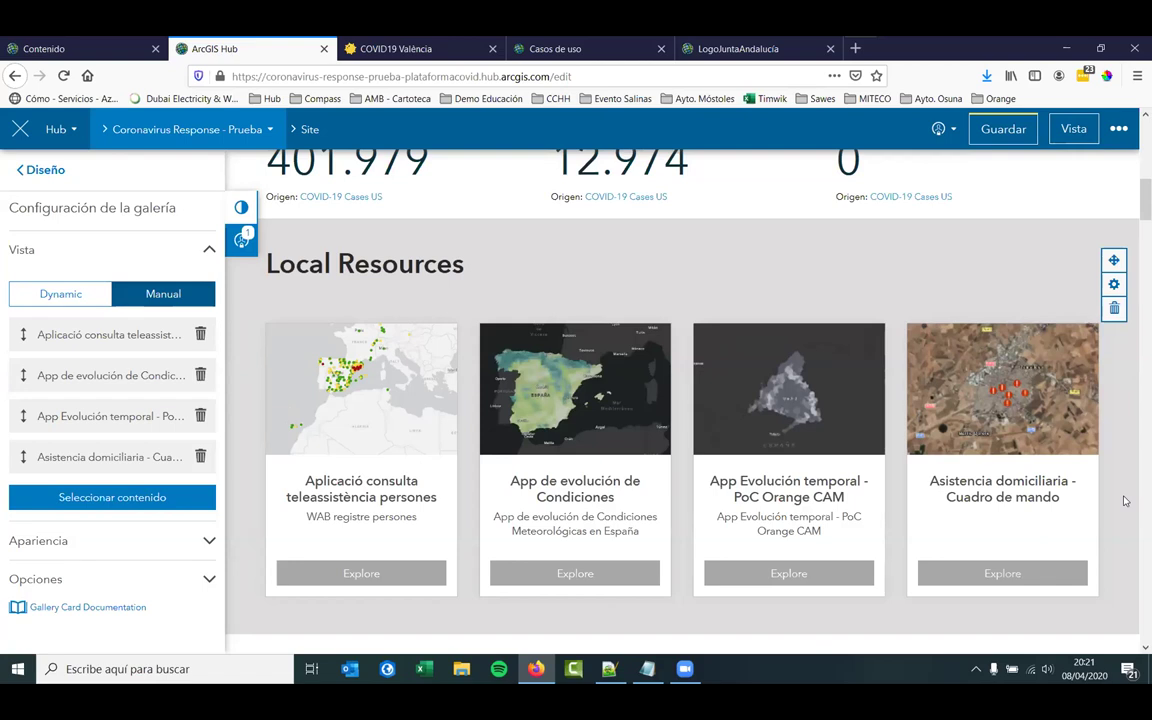
scroll(1123, 500, down, 2)
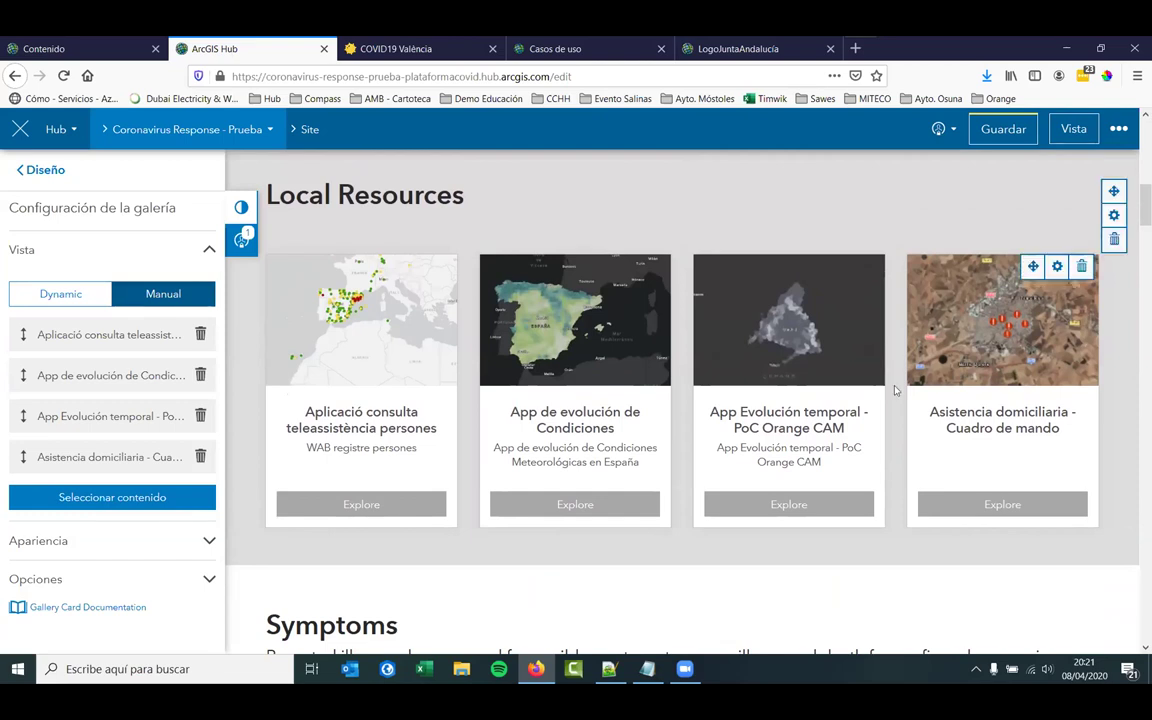
- Leave the gallery settings and open the Asistencia domiciliaria - Cuadro de mando dashboard from the Casos de uso folder in ArcGIS Online
click(45, 170)
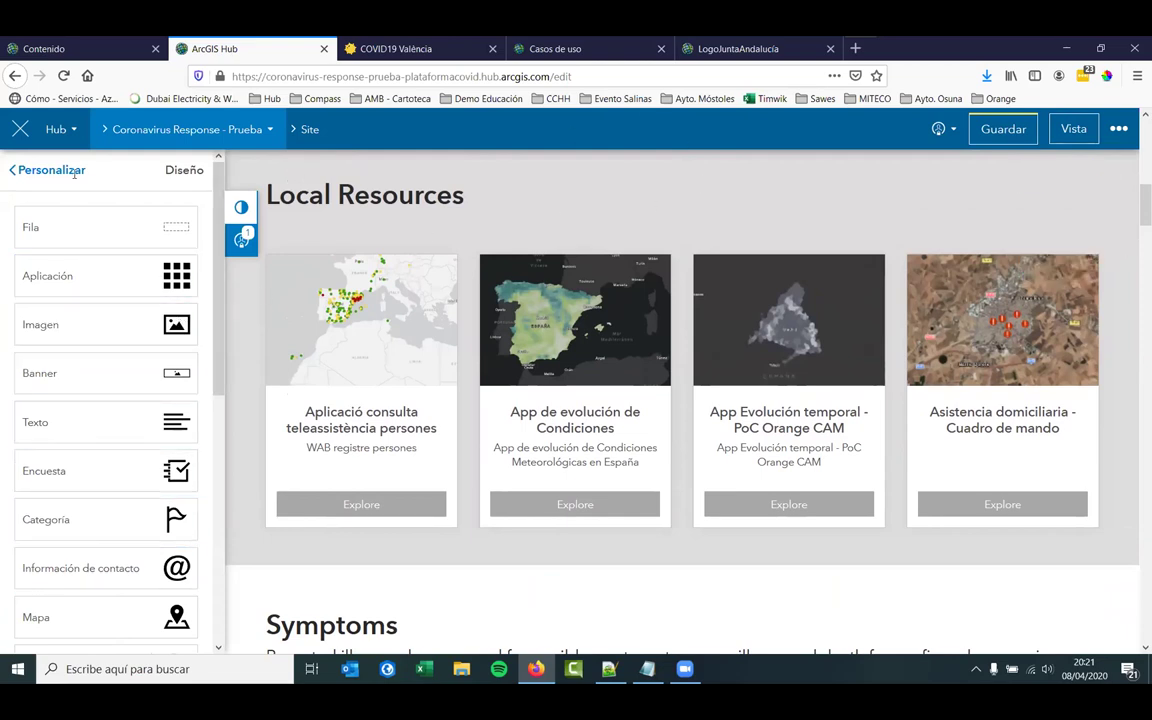
click(7, 45)
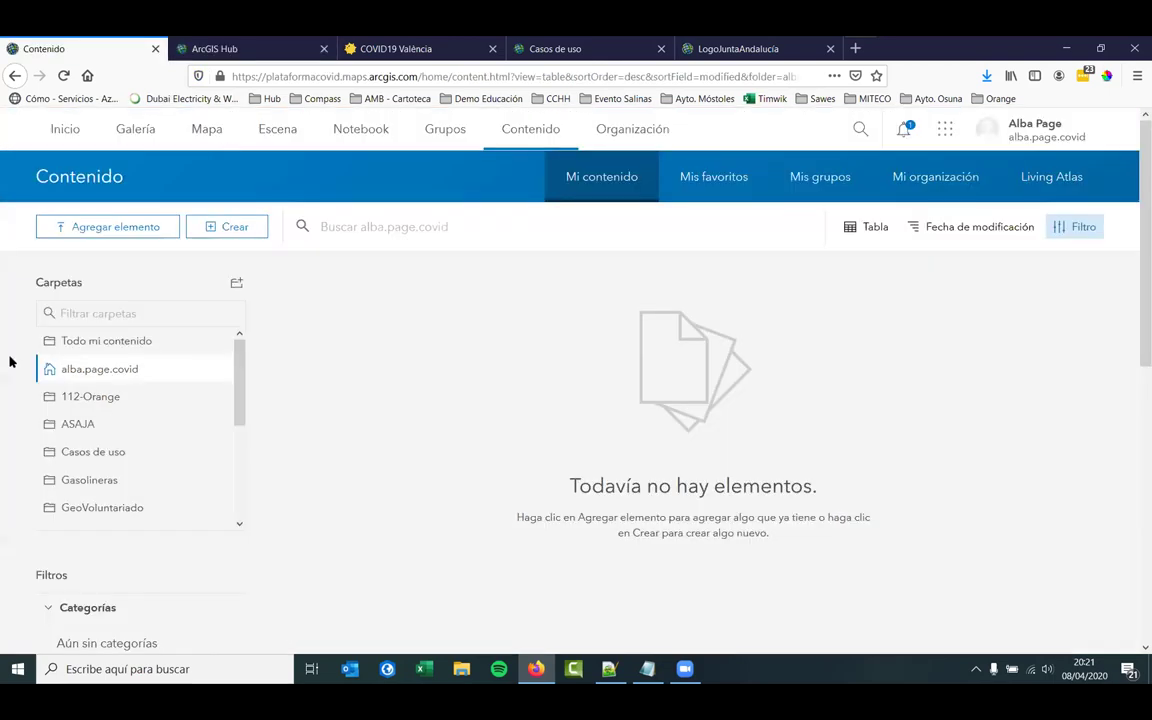
click(112, 455)
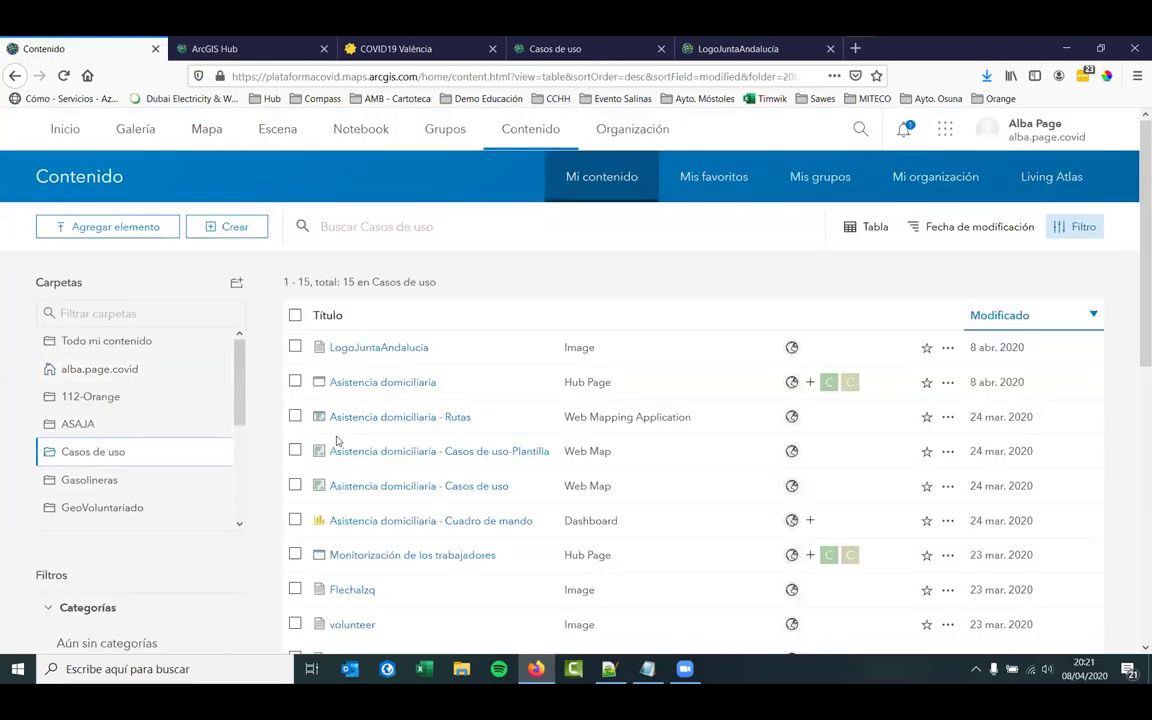
click(411, 522)
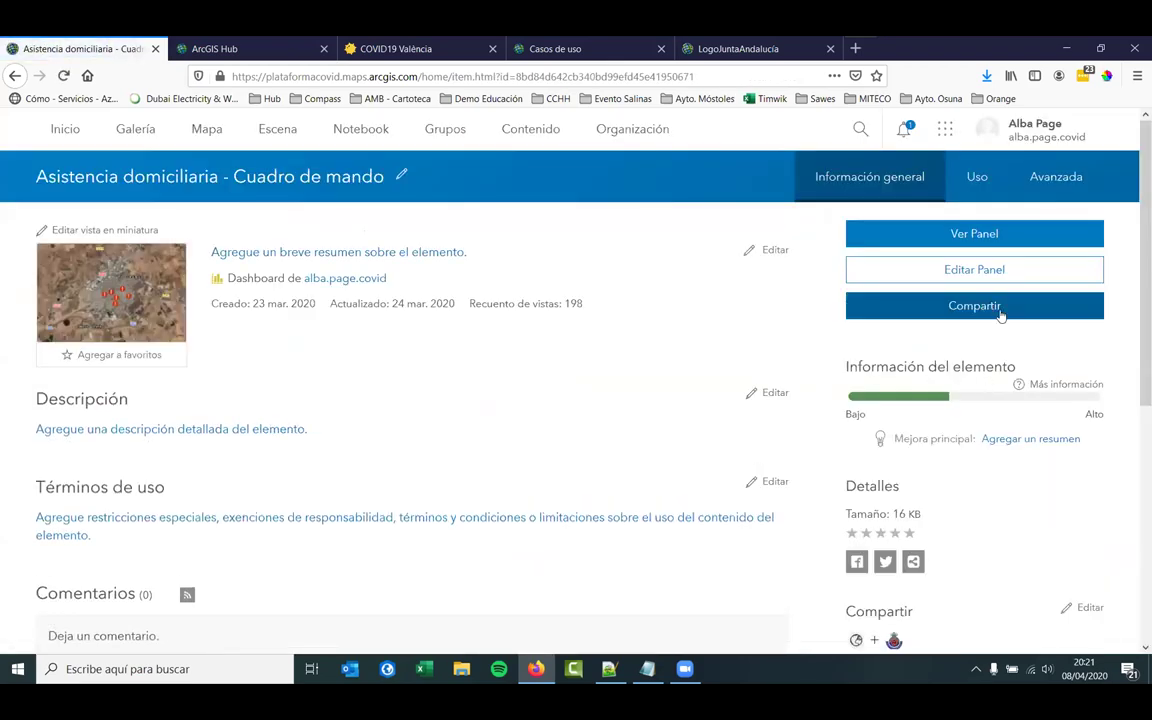
click(977, 243)
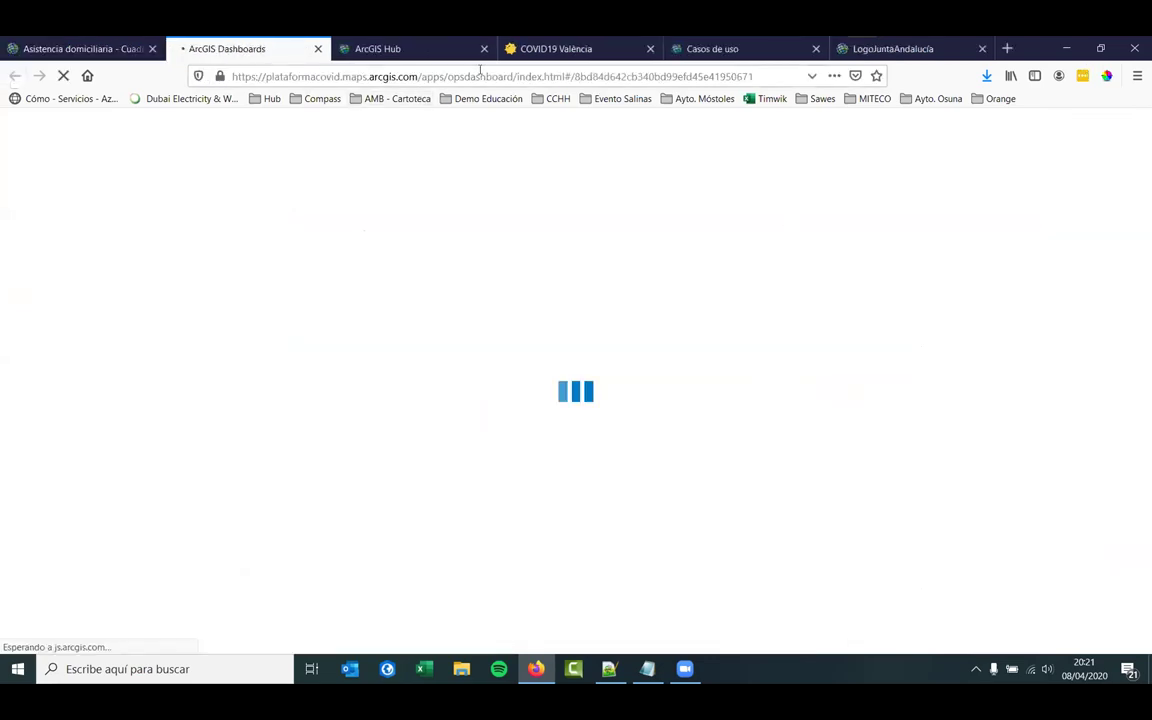
- Return to the ArcGIS Hub site editor and add an Iframe card between the Local Resources gallery and the Symptoms section
click(420, 50)
scroll(27, 583, down, 2)
scroll(27, 583, down, 5)
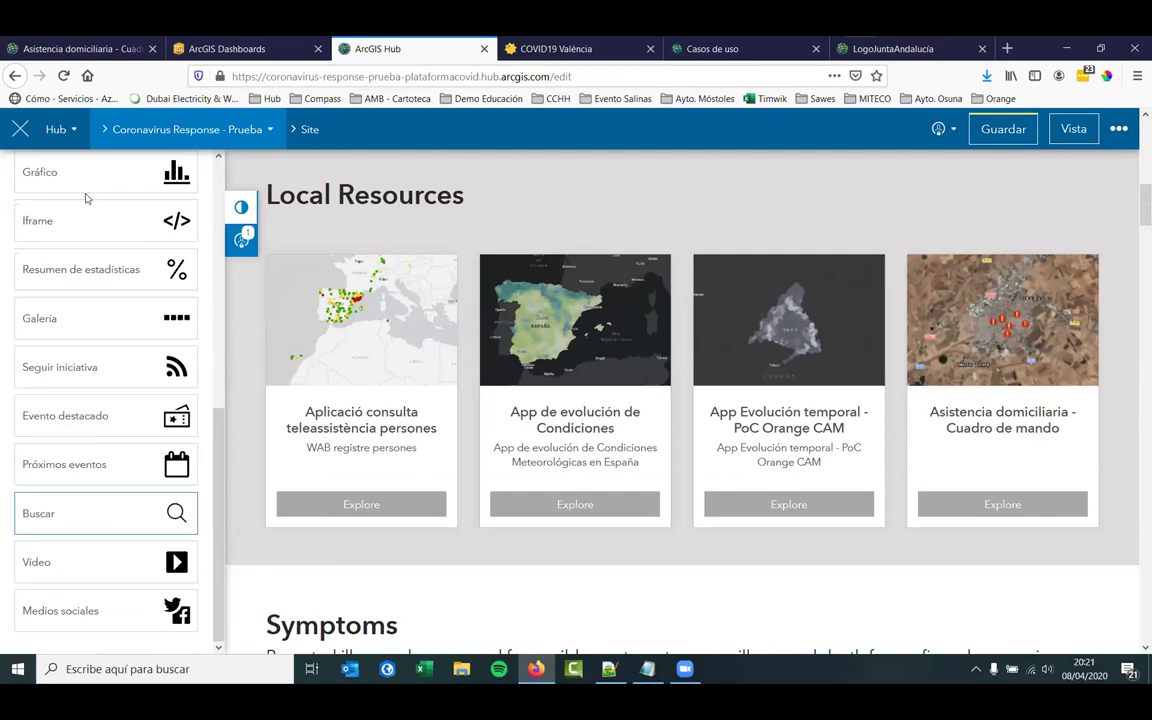
drag(77, 218, 681, 590)
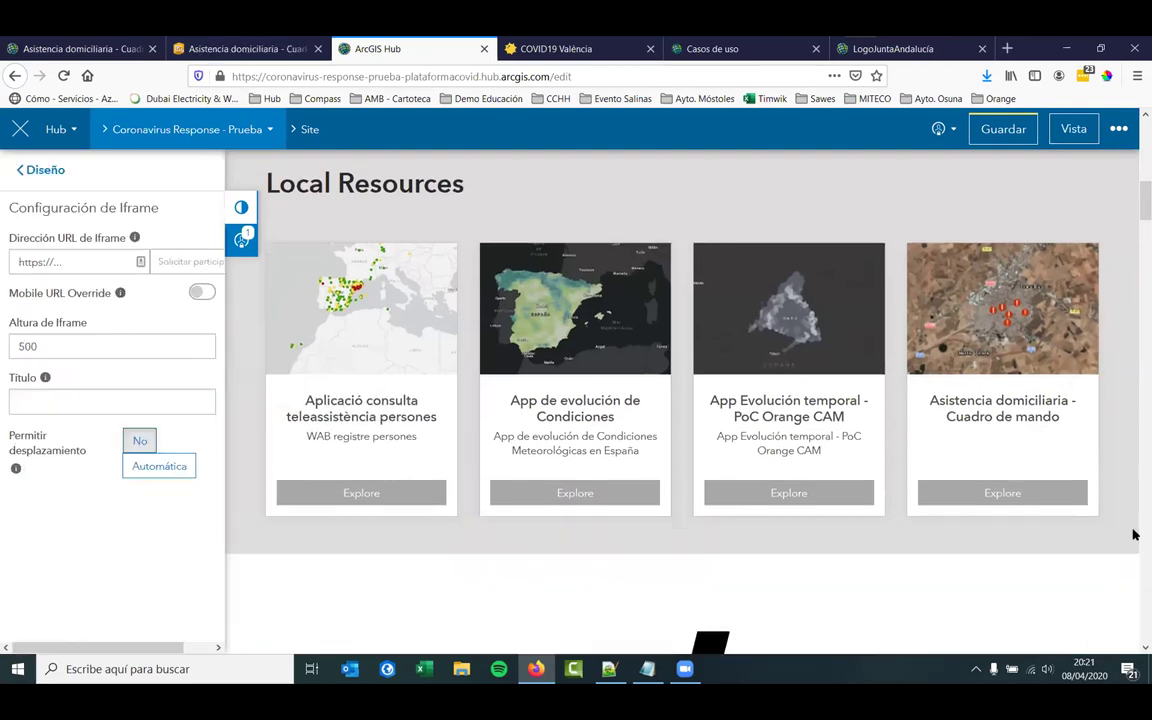
scroll(1131, 535, down, 3)
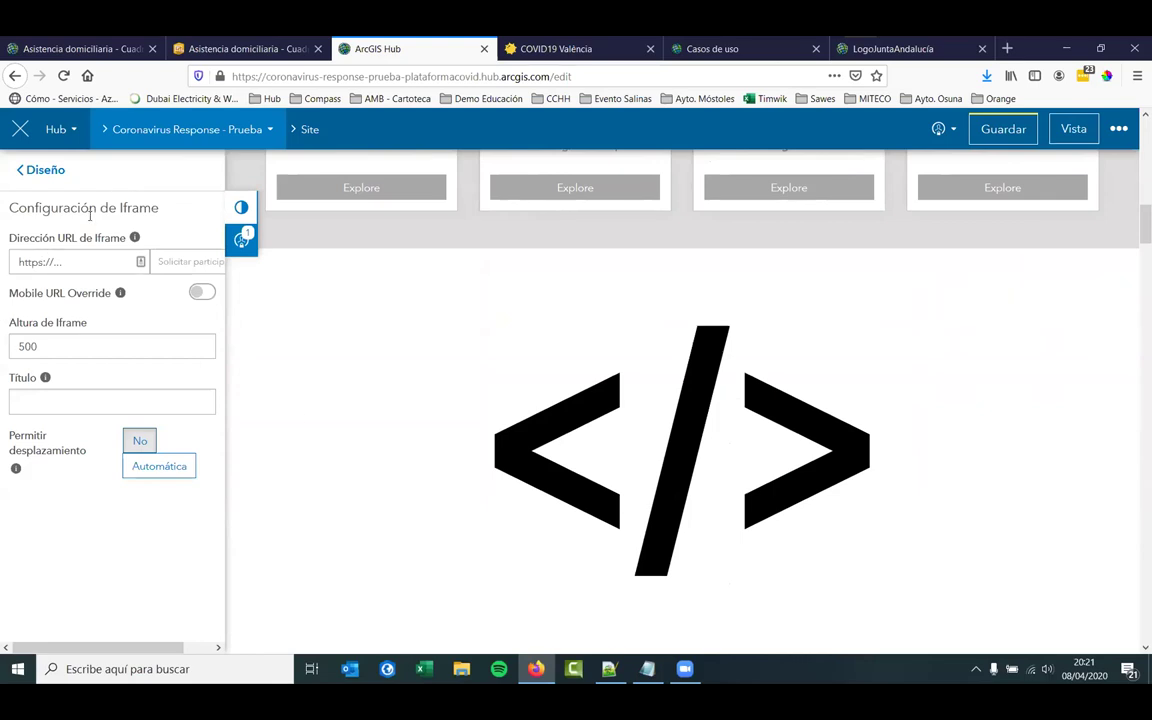
- Copy the home assistance dashboard's web address and set it as the Iframe card's URL
click(180, 50)
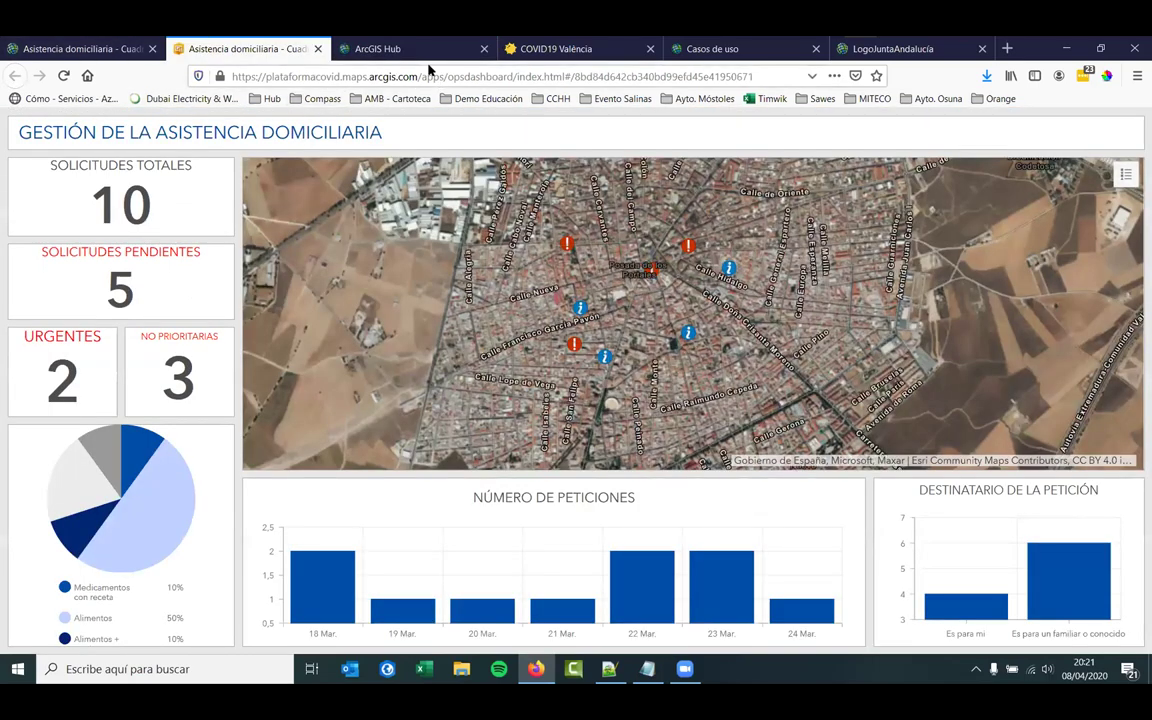
click(433, 75)
key(ctrl+c)
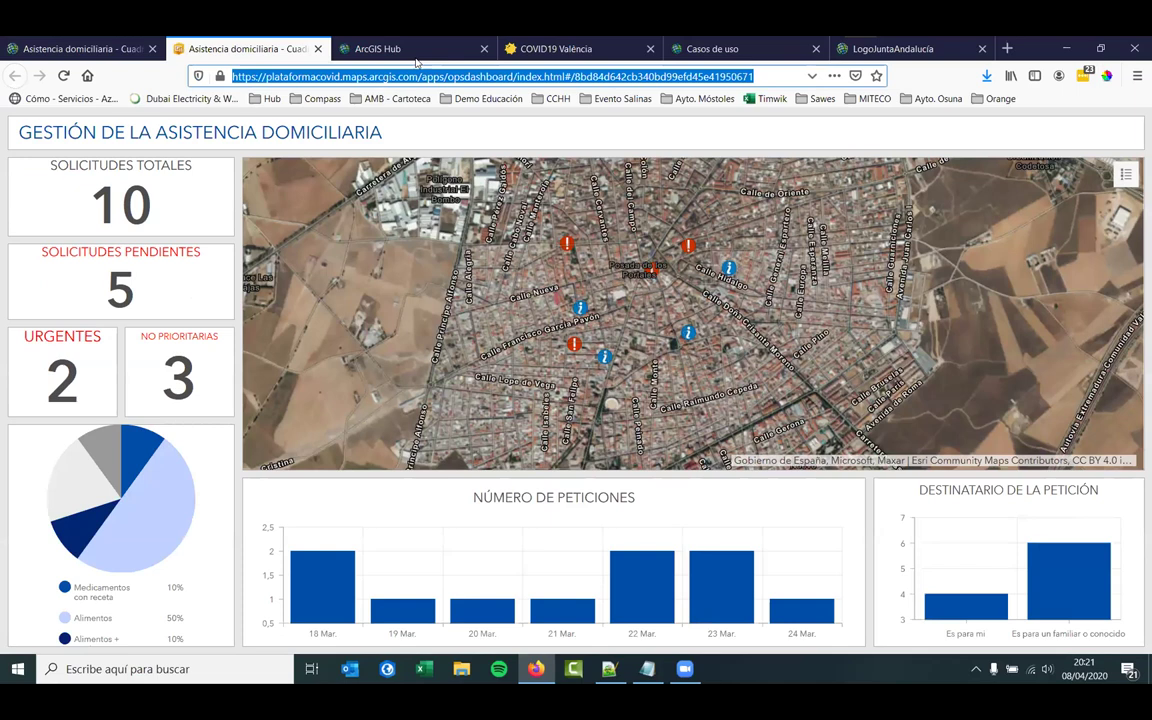
click(410, 50)
click(72, 261)
key(ctrl+v)
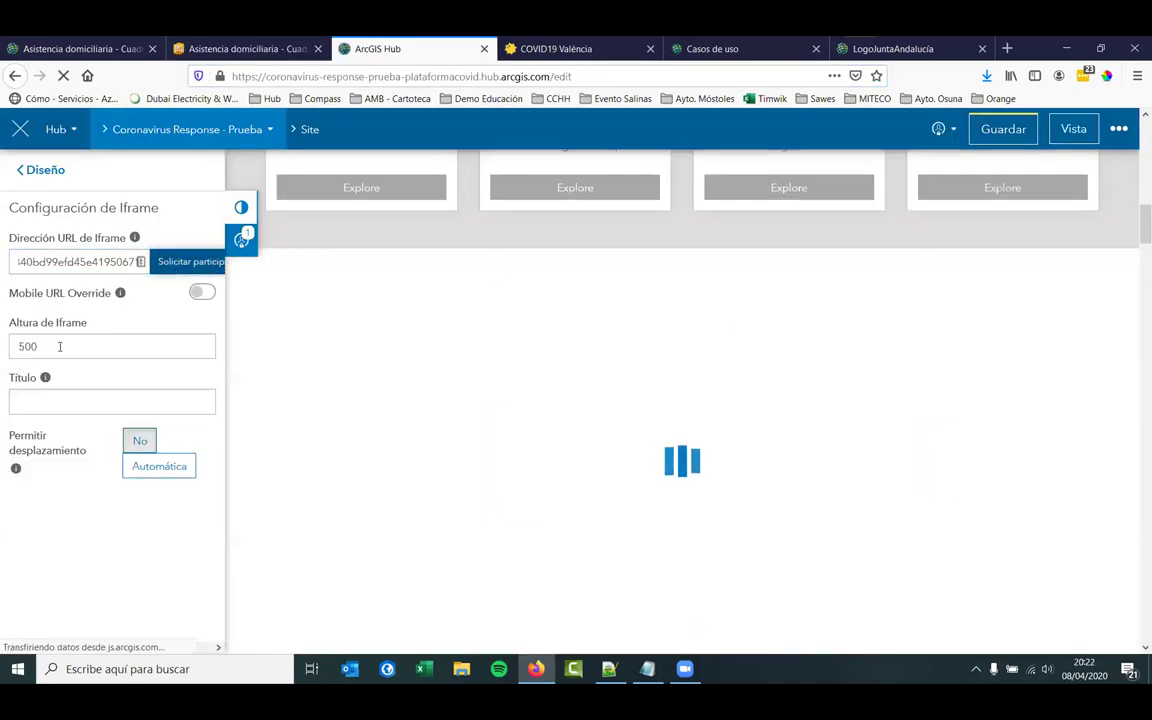
- Set the dashboard iframe's height to 700 and its scrolling permission to Automática
drag(60, 346, 4, 343)
key(BackSpace)
text(700)
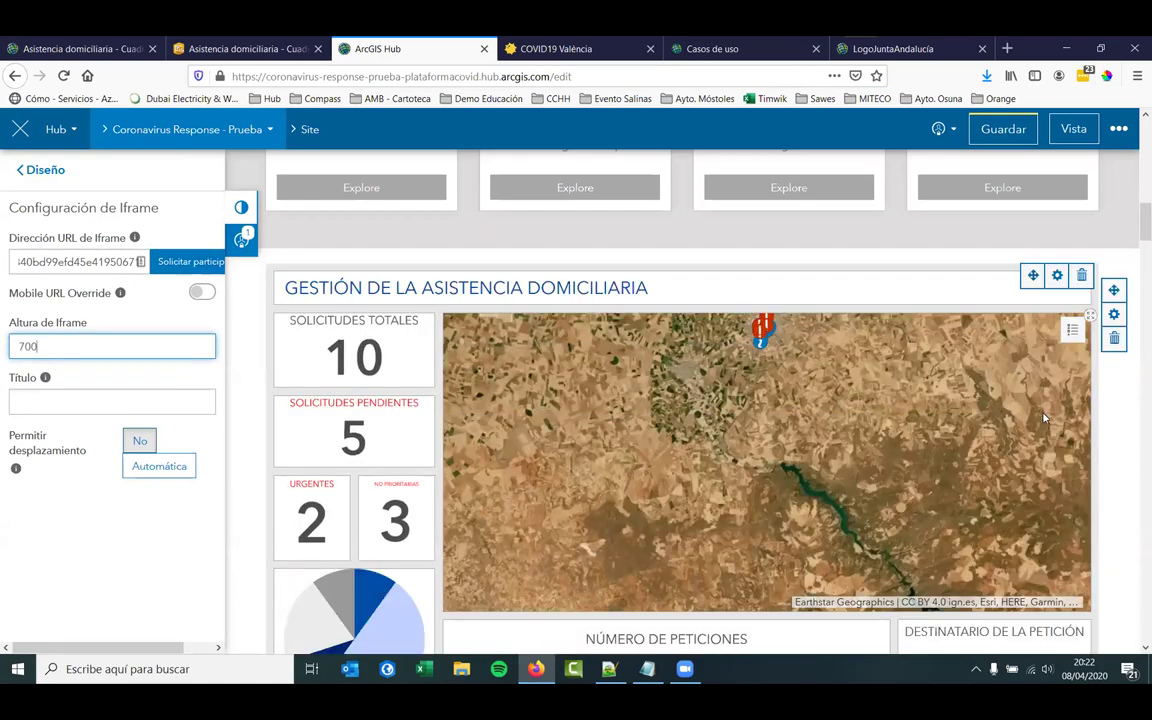
scroll(1016, 420, up, 3)
scroll(778, 412, up, 2)
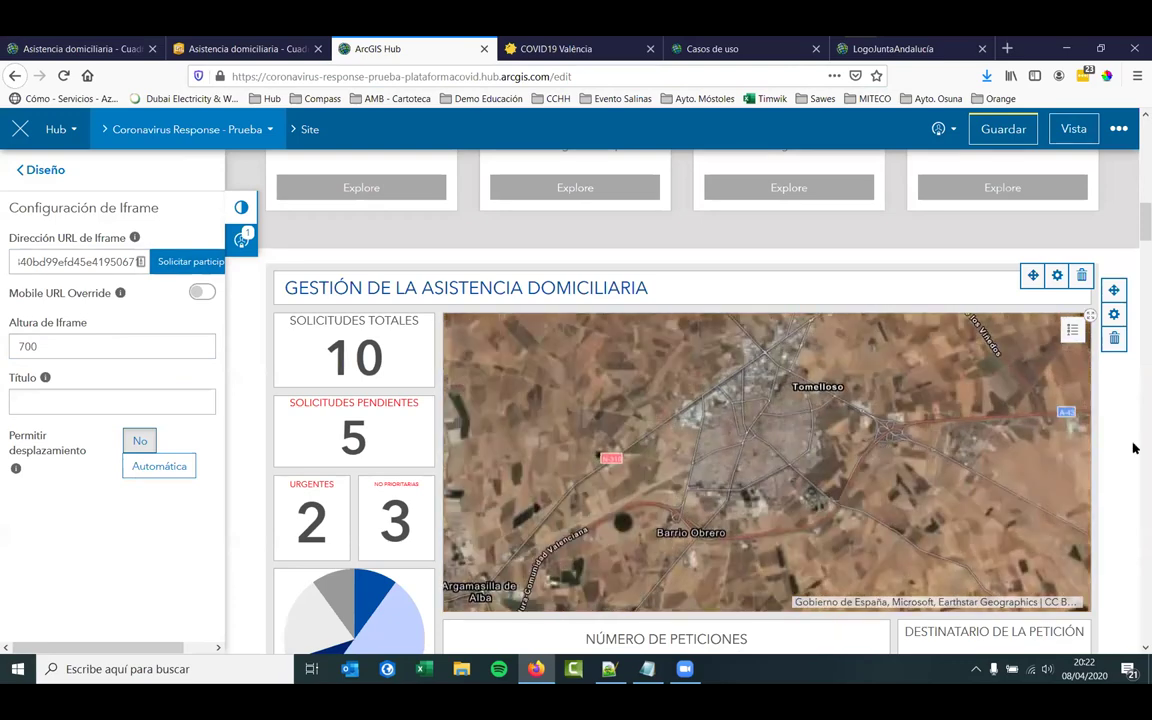
scroll(1111, 437, down, 2)
click(162, 467)
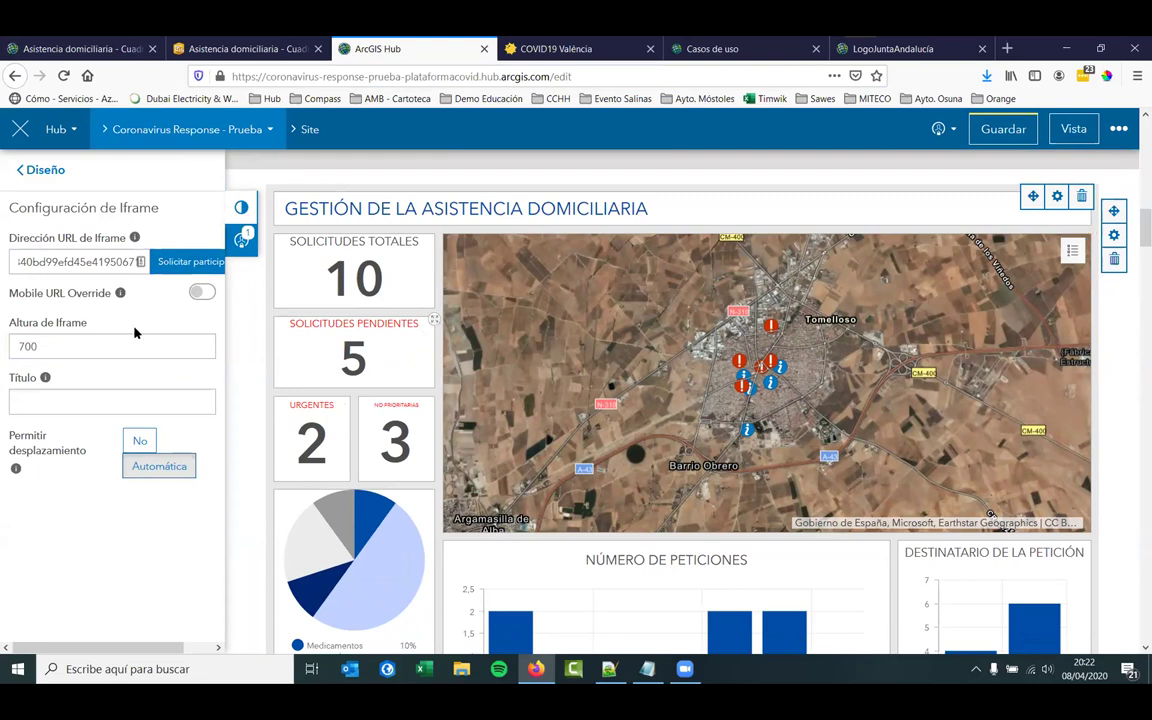
- Enable Mobile URL Override for the dashboard iframe
click(202, 294)
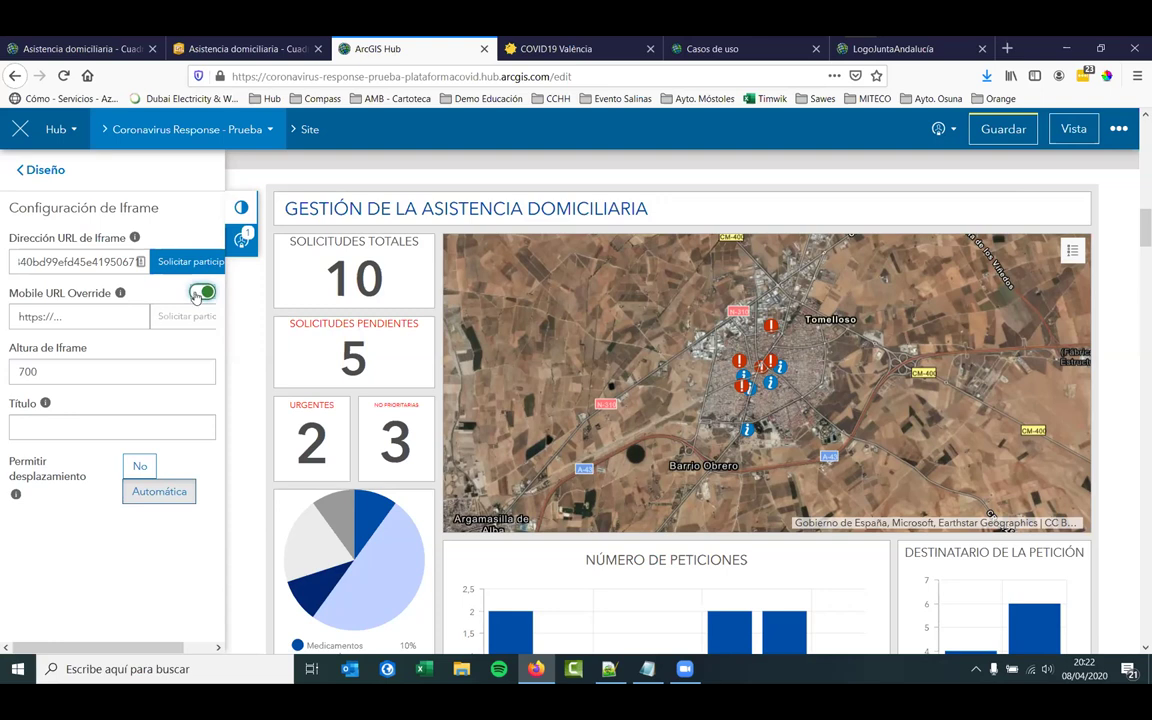
click(199, 294)
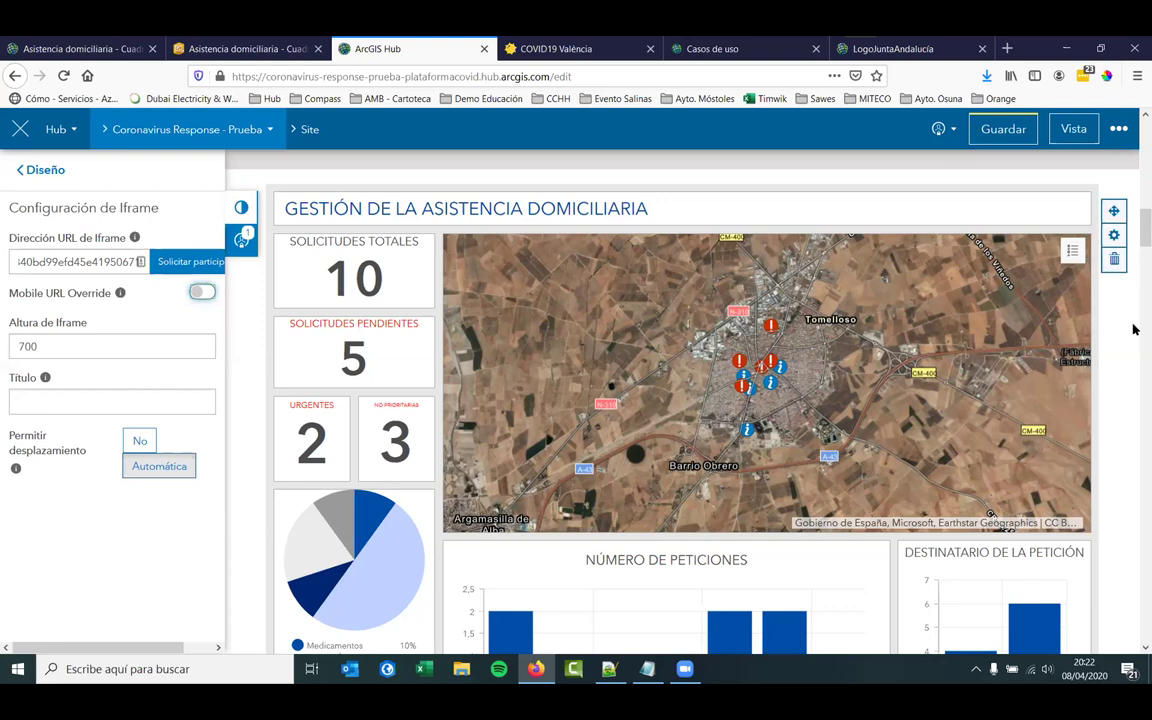
scroll(1115, 347, down, 3)
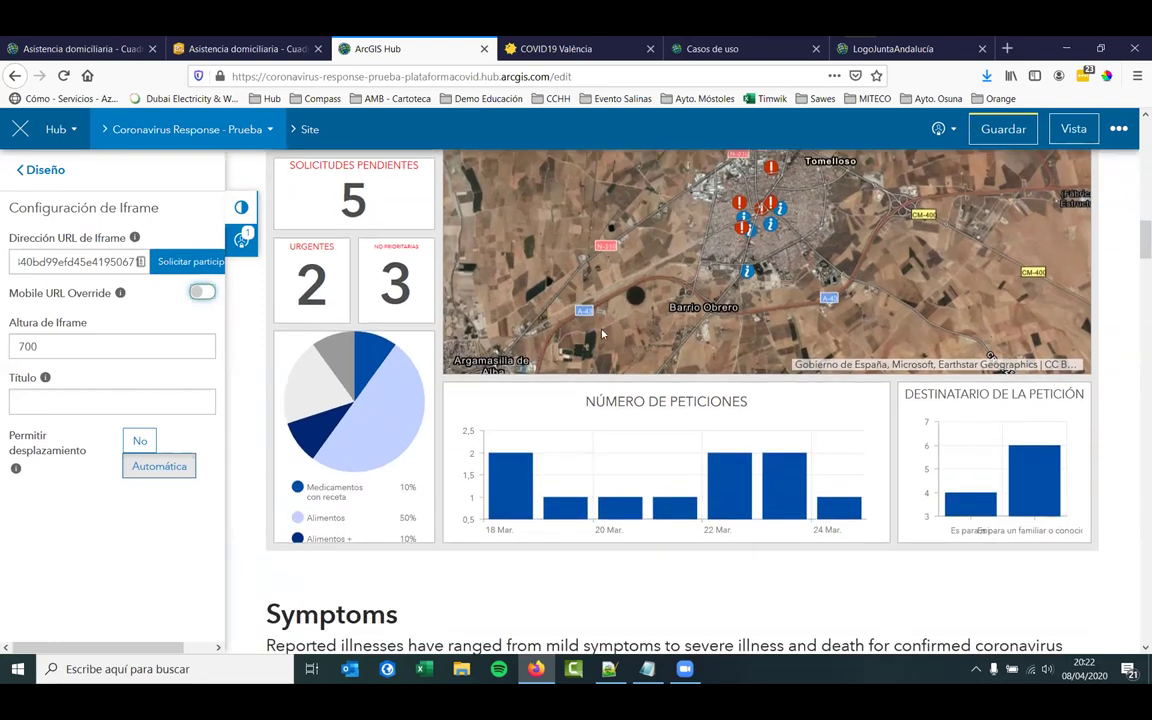
click(202, 292)
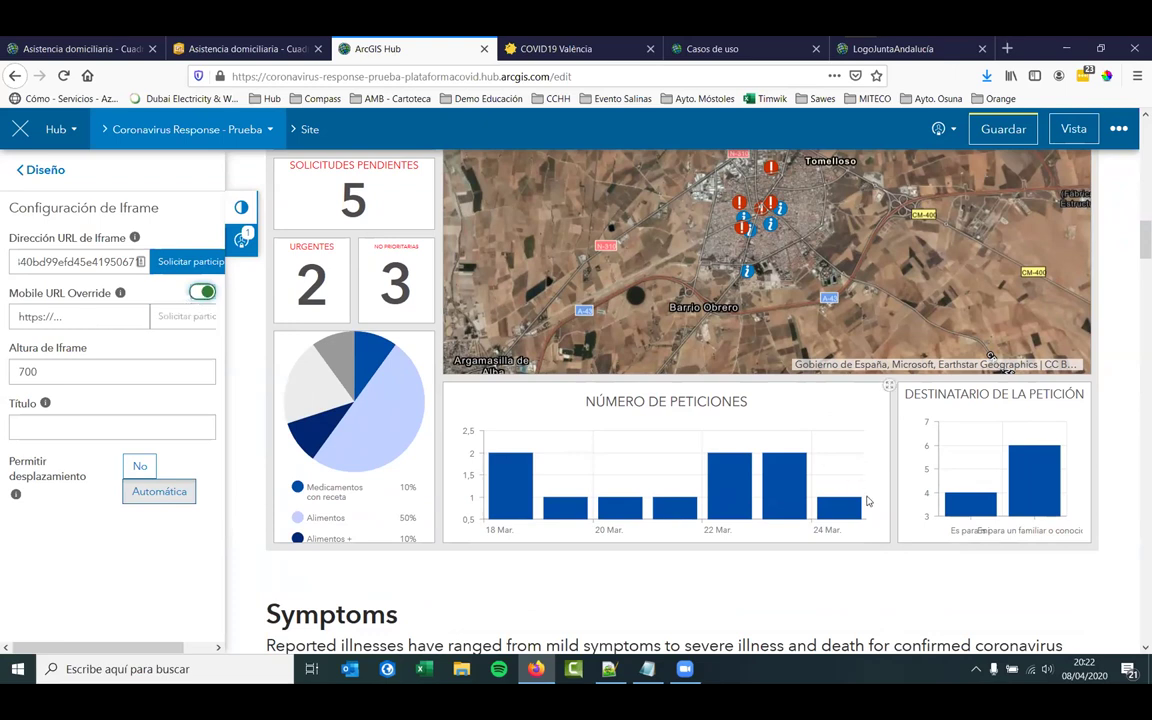
- Add a Text card between the dashboard iframe and the Symptoms section
scroll(808, 507, down, 2)
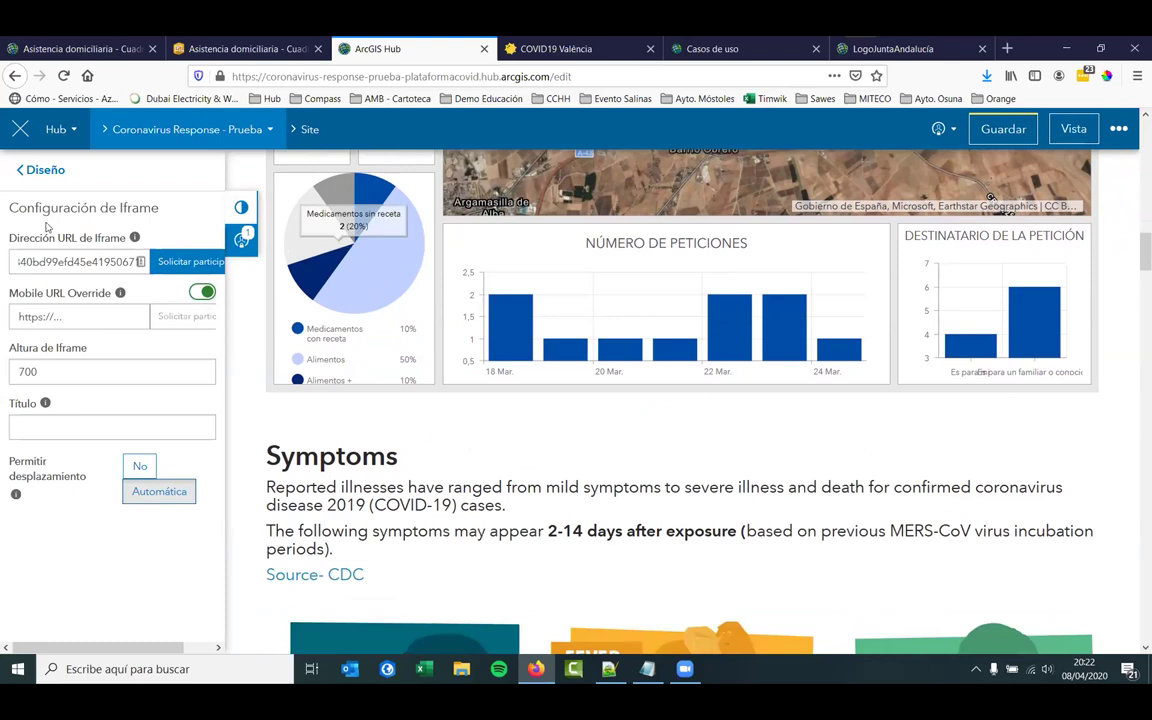
click(25, 176)
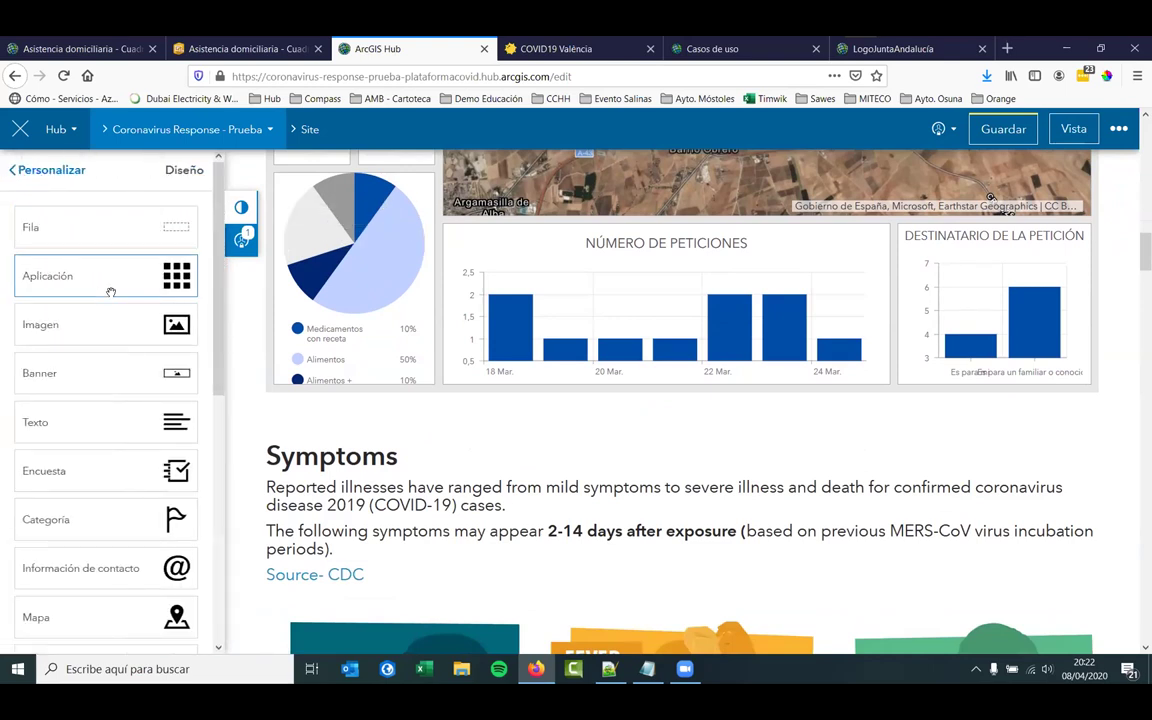
drag(62, 437, 695, 419)
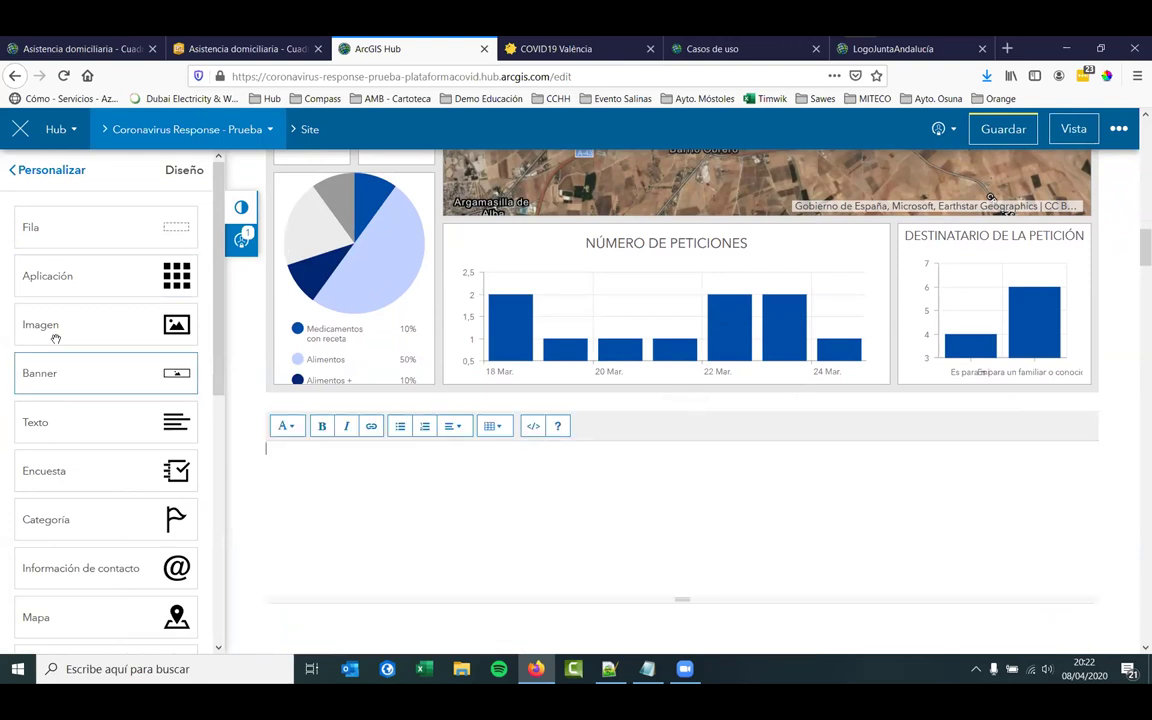
- Copy the "Ver en pantalla completa" link's HTML from Notepad into the new Text card's code view
click(535, 438)
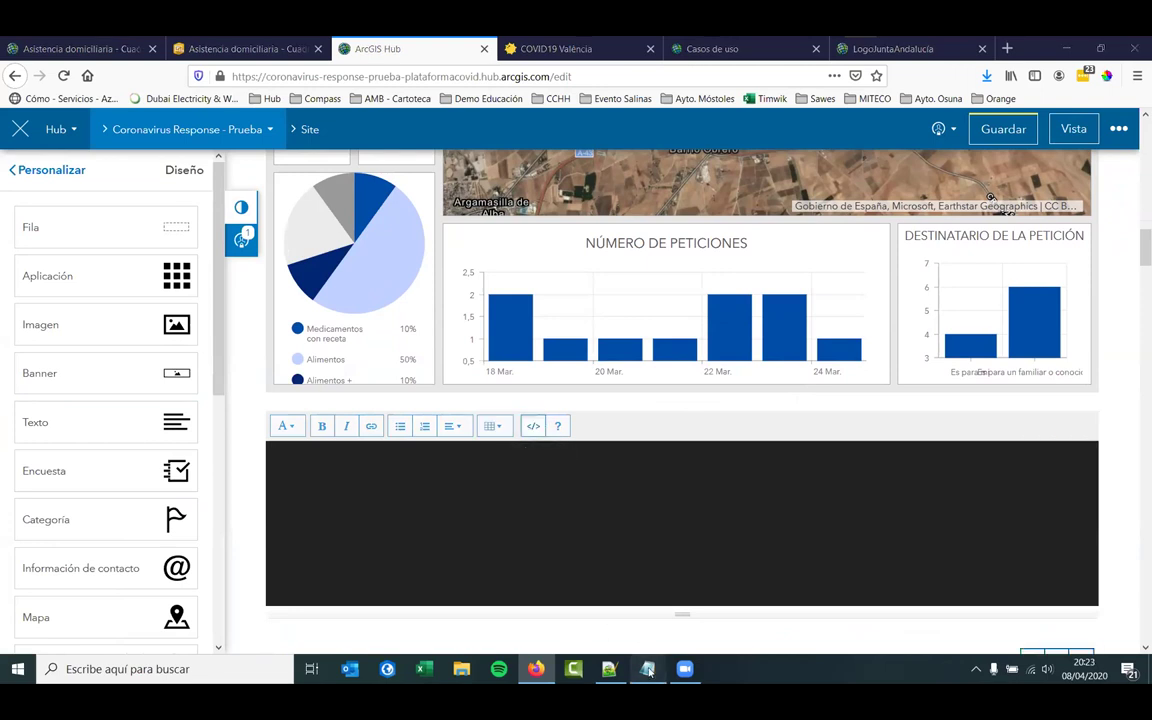
key(alt+Tab)
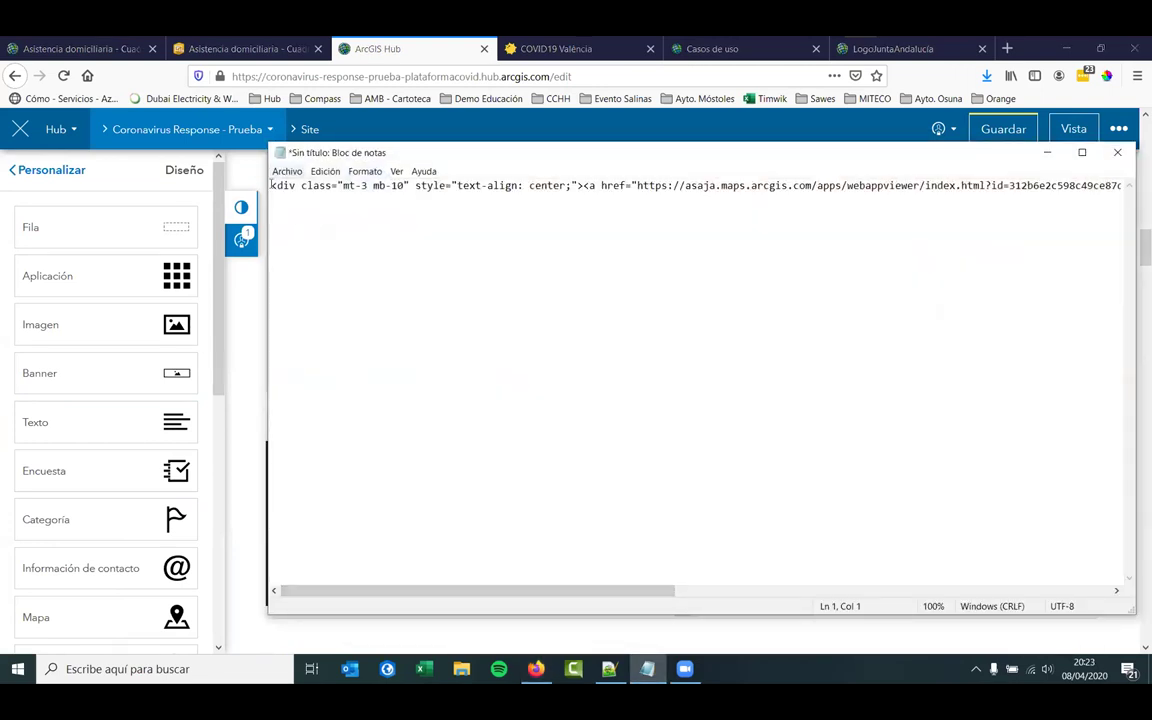
drag(291, 187, 1138, 170)
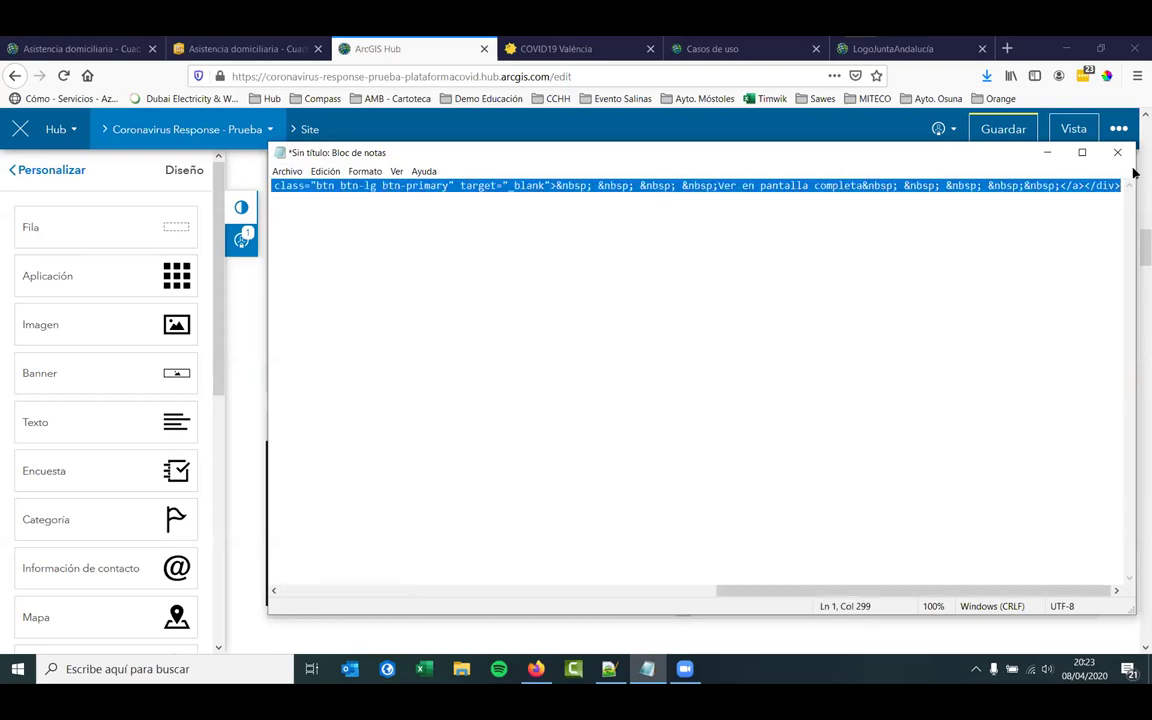
click(1047, 153)
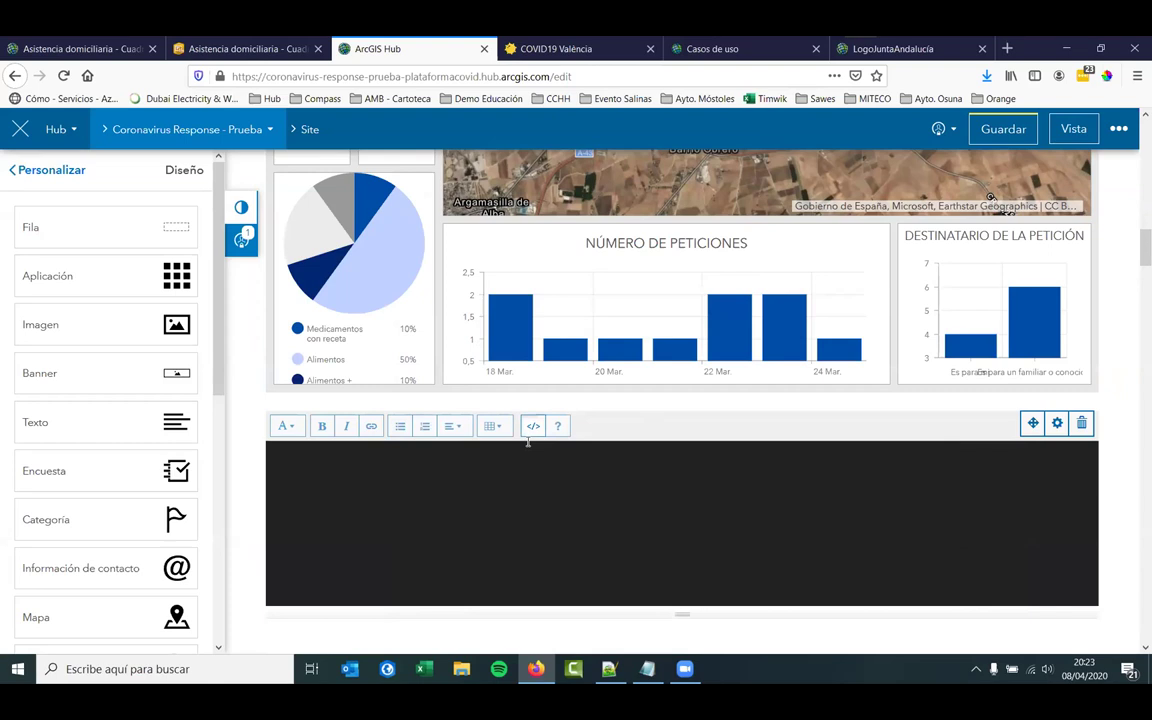
text(<div class="mt-3 mb-10" style="text-align: center;"><a href="https://asaja.maps.arcgis.com/apps/webappviewer/index.html?id=312b6e2c598c49ce87d1f317bafd91d8" class="btn btn-lg btn-primary" target="_blank">&nbsp; &nbsp; &nbsp; &nbsp;Ver en pantalla completa&nbsp; &nbsp; &nbsp; &nbsp;&nbsp;</a></div>)
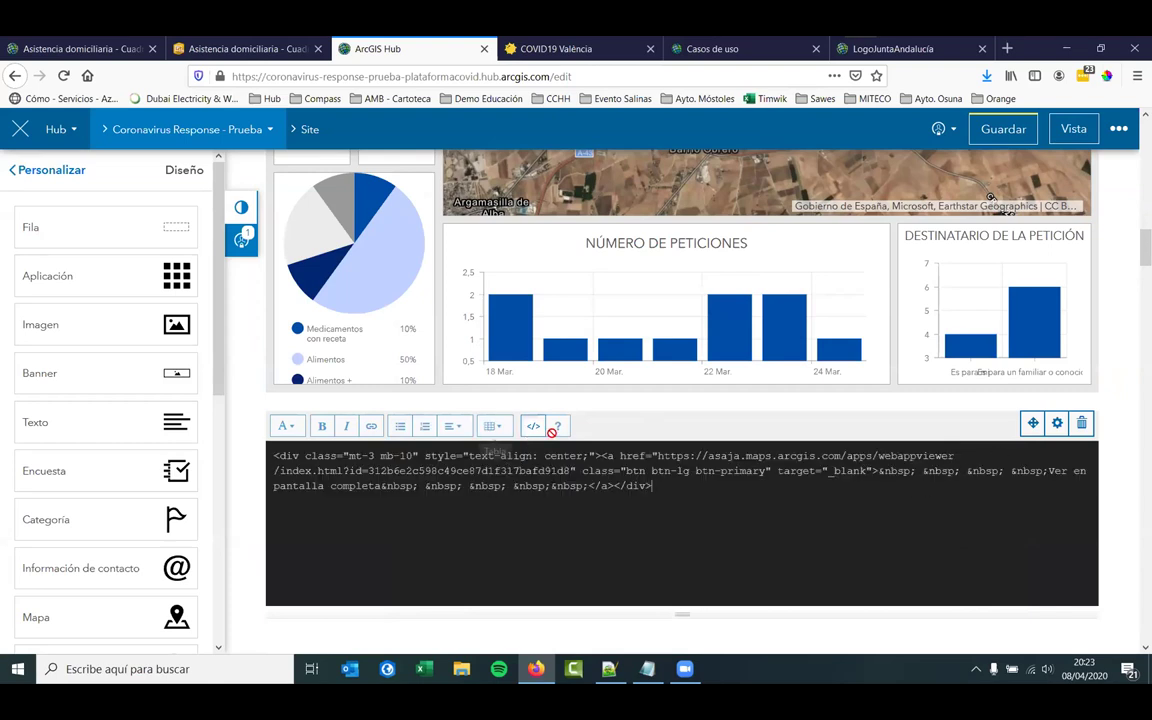
- Replace the link's href with the home assistance dashboard's web address and return the Text card to its normal view
click(268, 49)
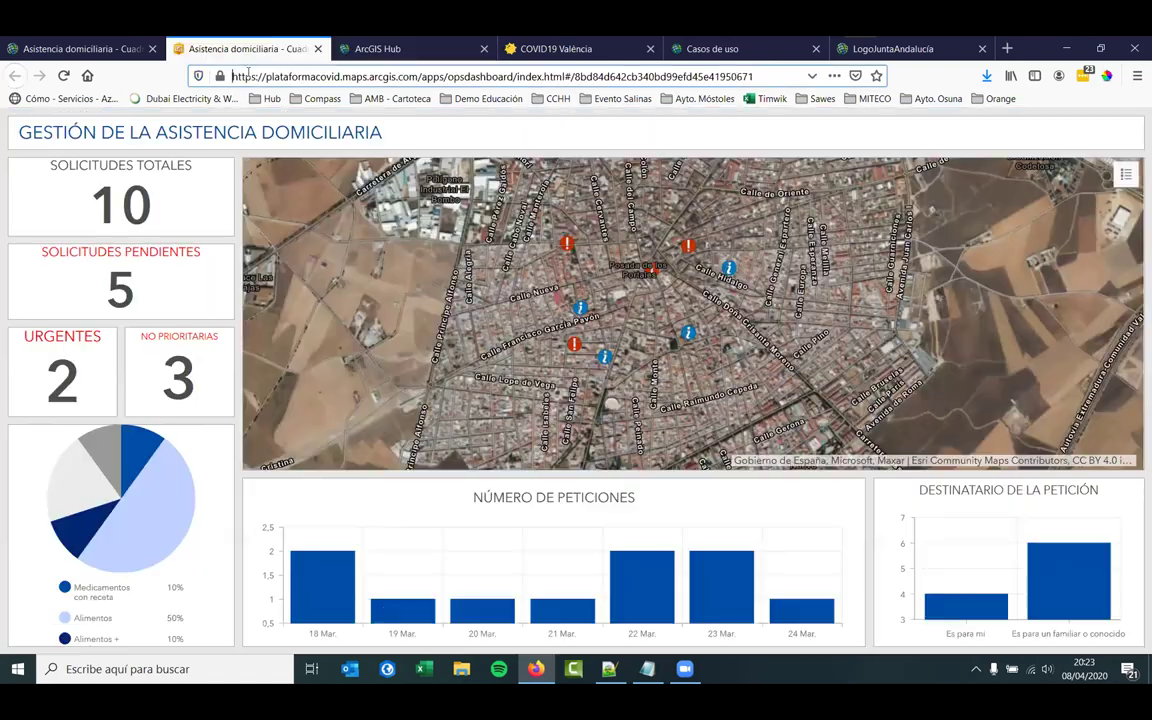
drag(232, 74, 787, 74)
key(ctrl+c)
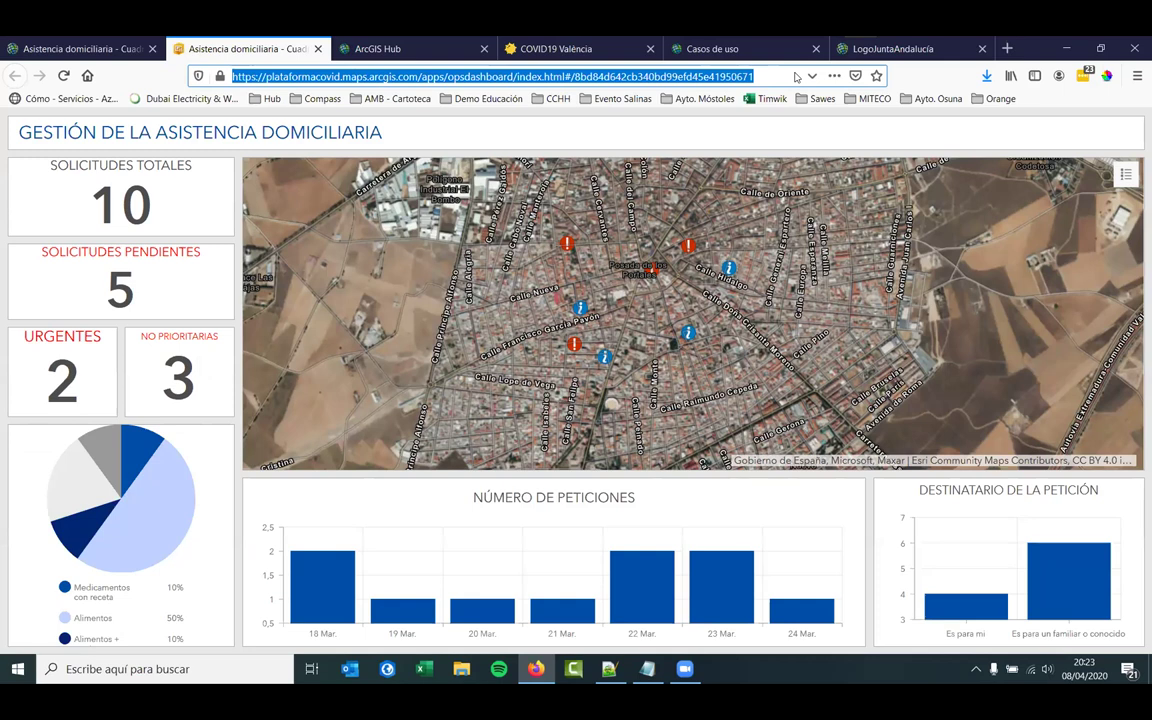
key(ctrl+Tab)
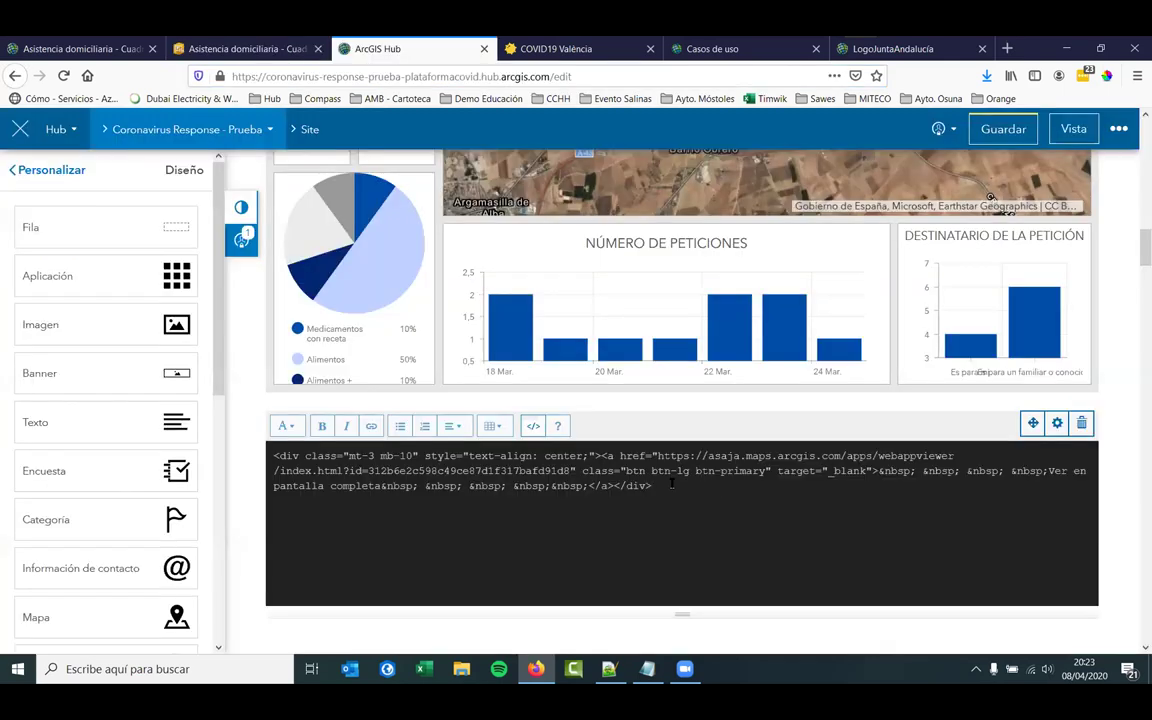
drag(655, 455, 572, 470)
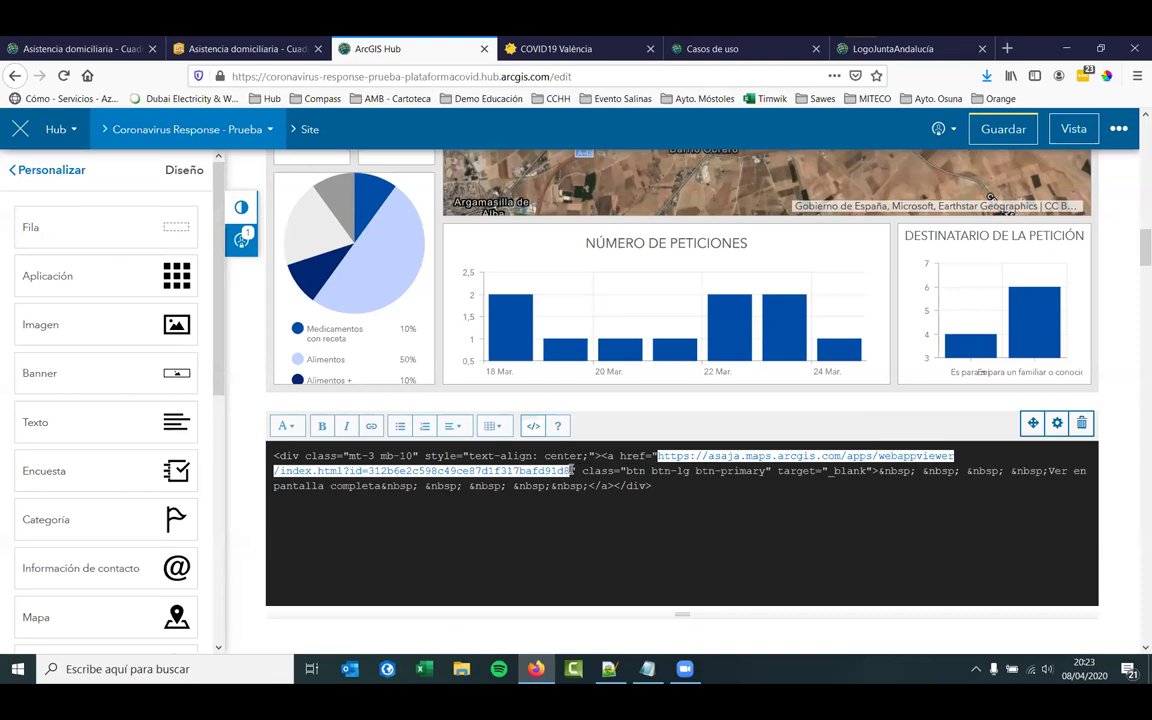
key(ctrl+v)
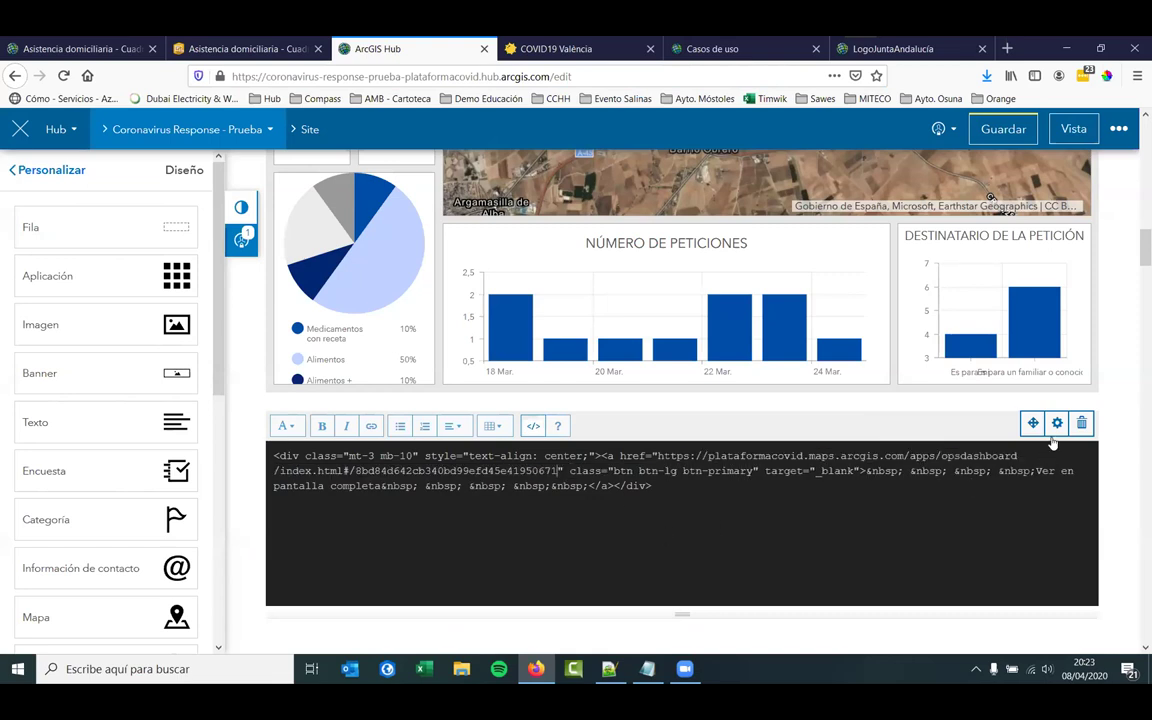
click(531, 428)
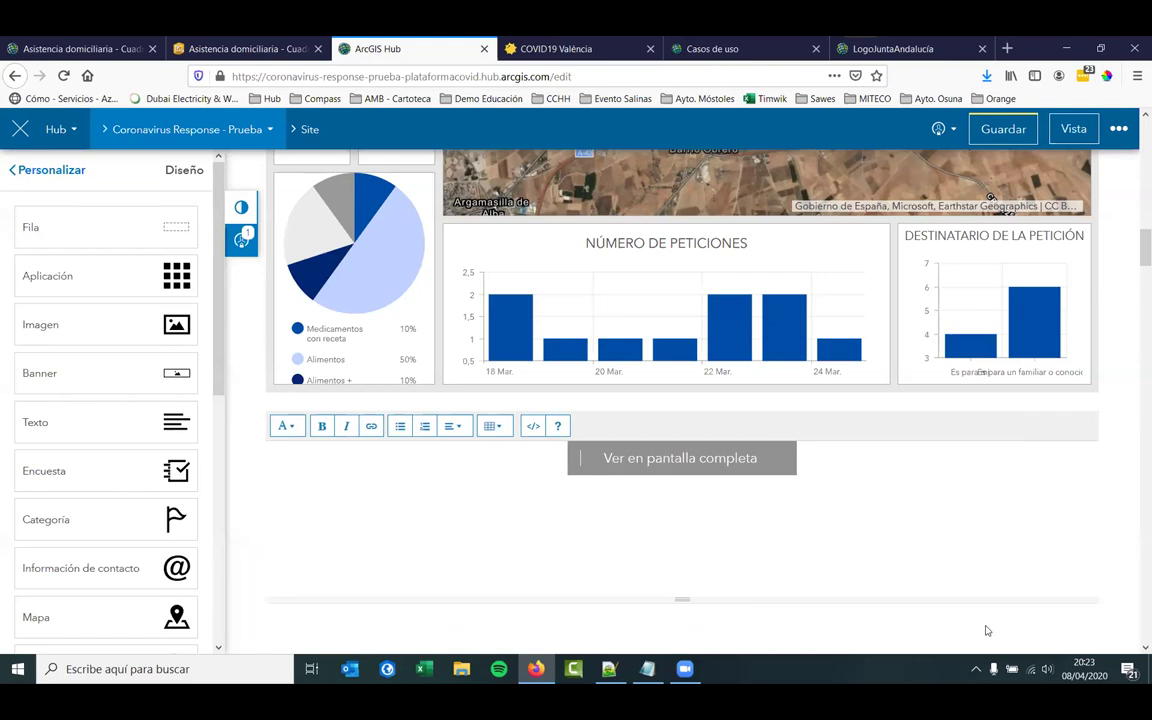
- Open Survey123 from the dashboard's ArcGIS Online item page, and save the Hub site
click(95, 48)
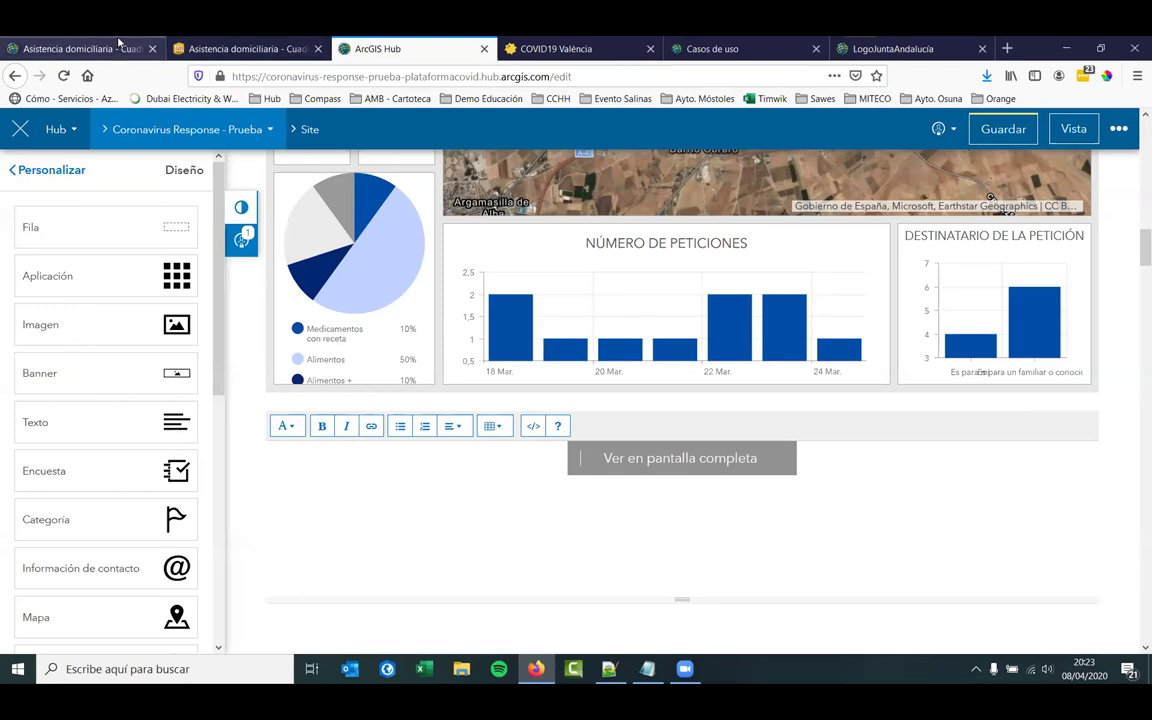
click(945, 128)
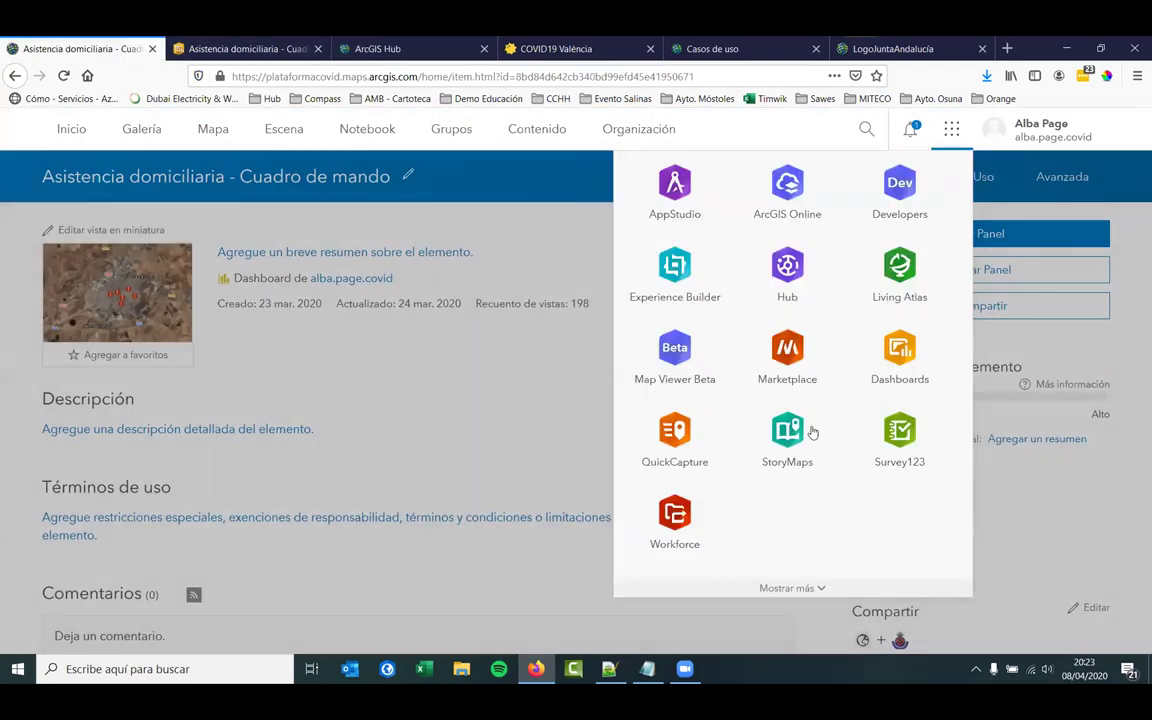
click(877, 451)
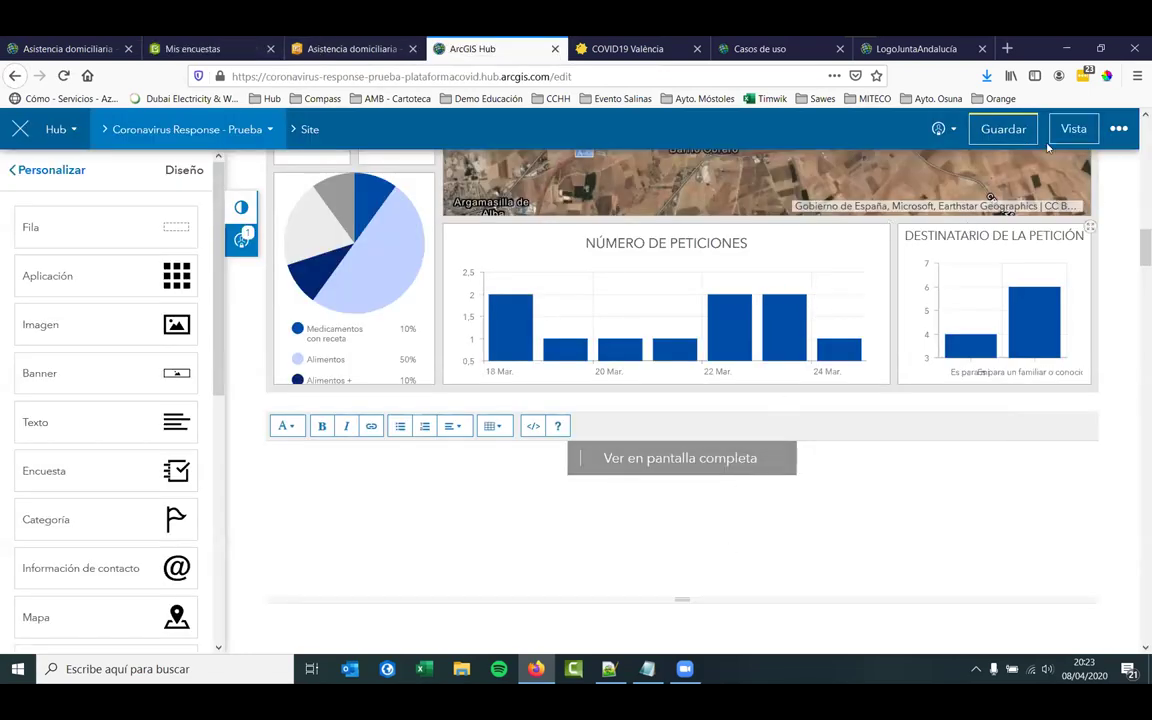
click(1009, 138)
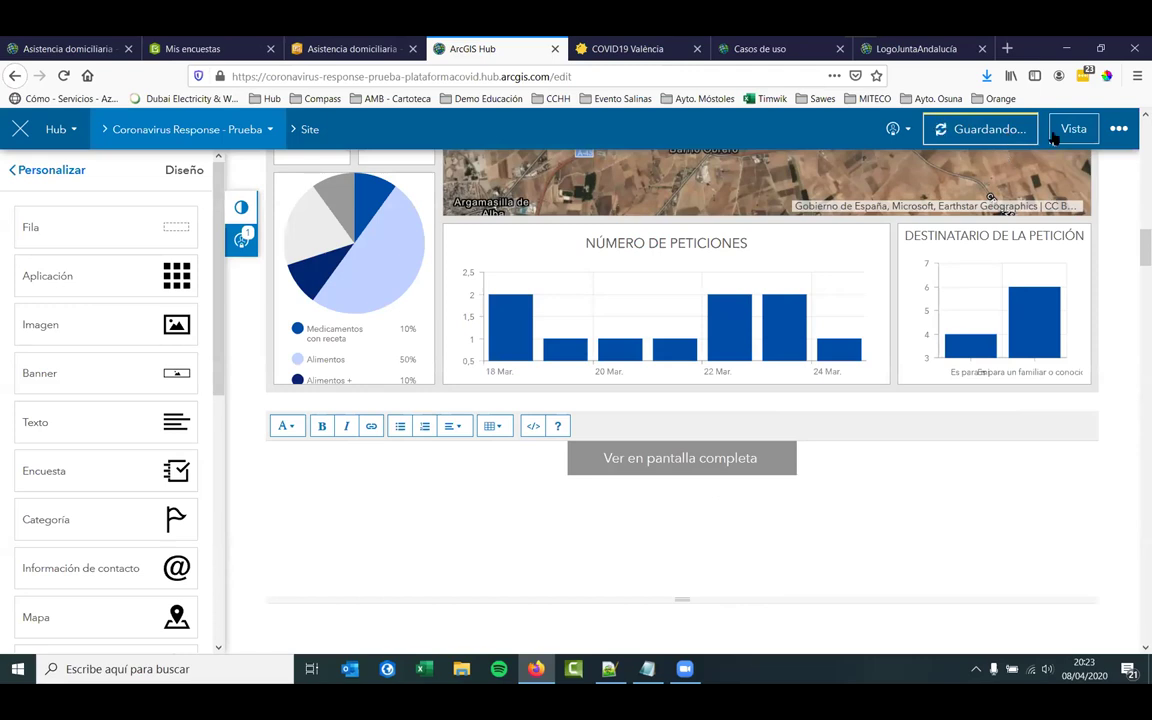
mouse_move(1021, 558)
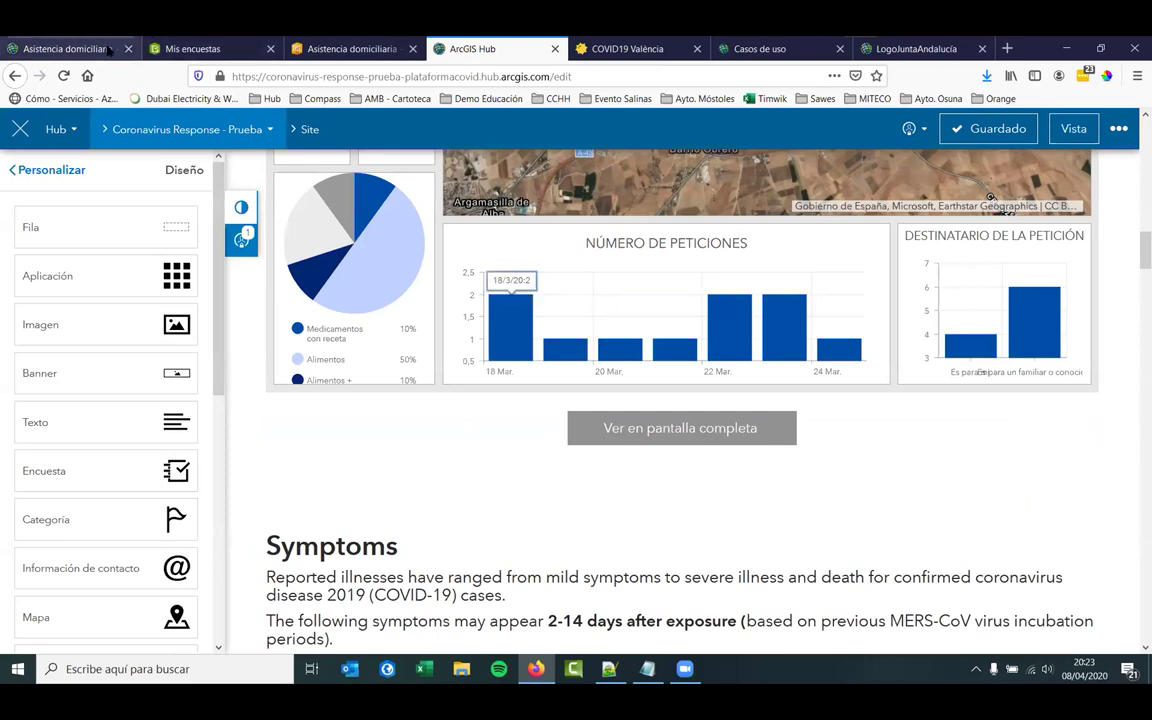
- Open the shared form of the "Asistencia domiciliaria - Casos de uso" survey in Survey123 and copy its web address
click(195, 48)
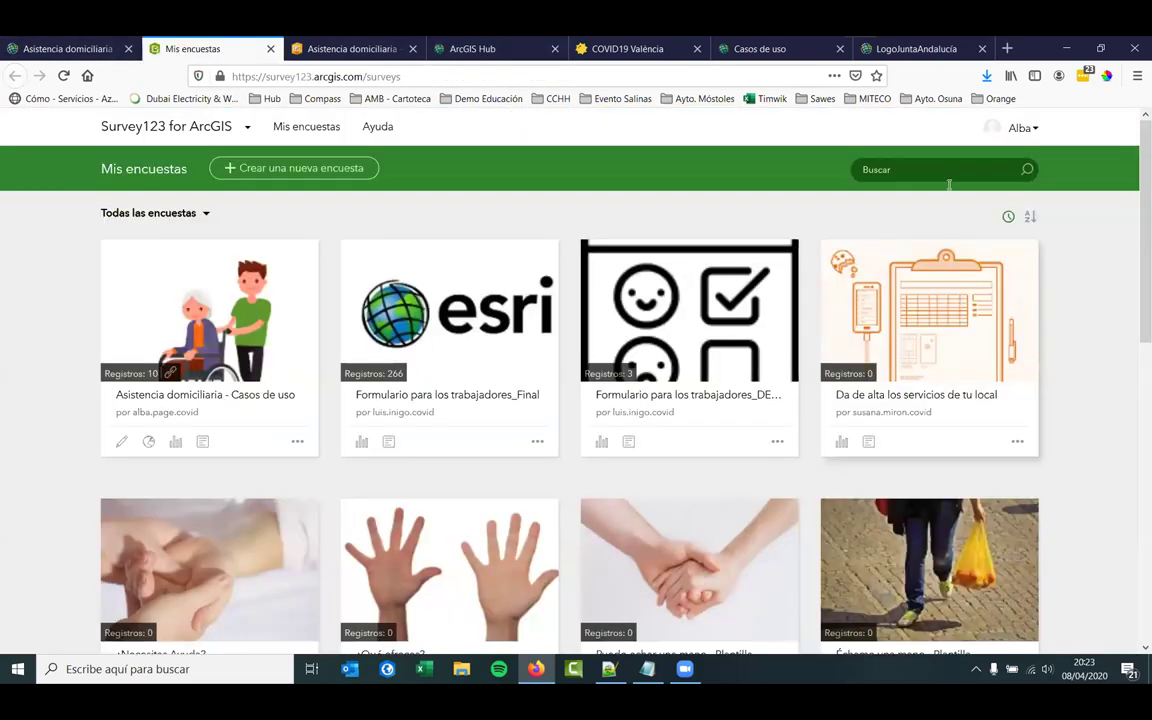
click(252, 333)
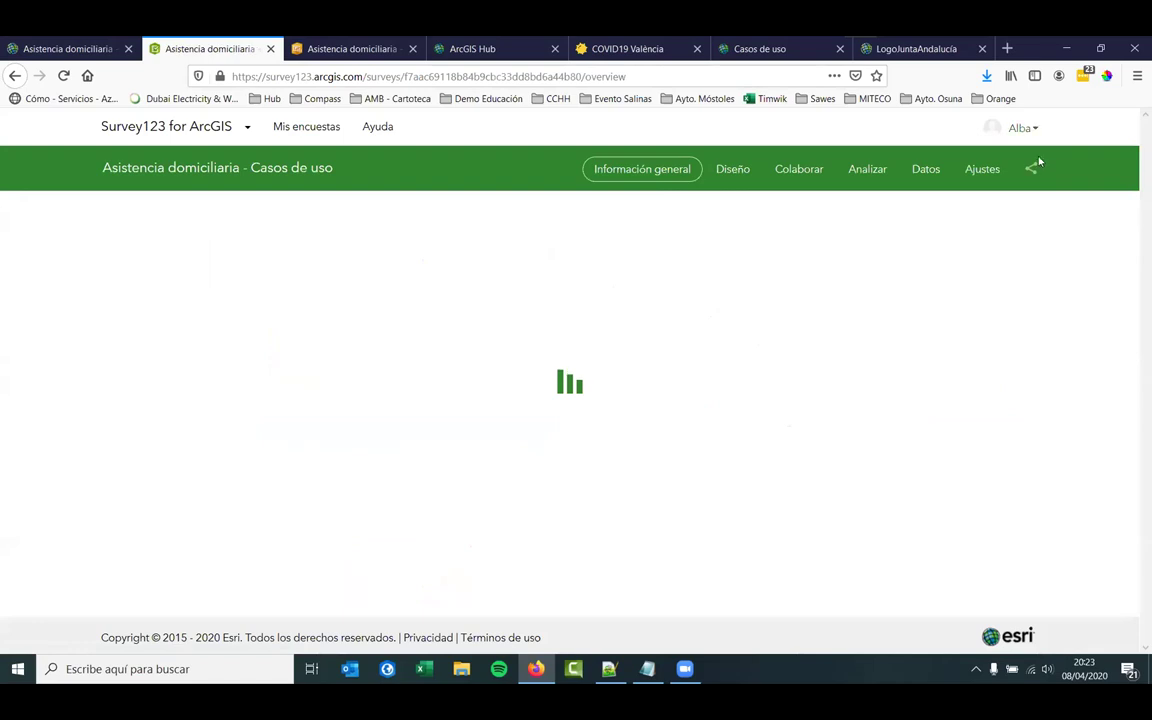
click(1031, 169)
click(812, 230)
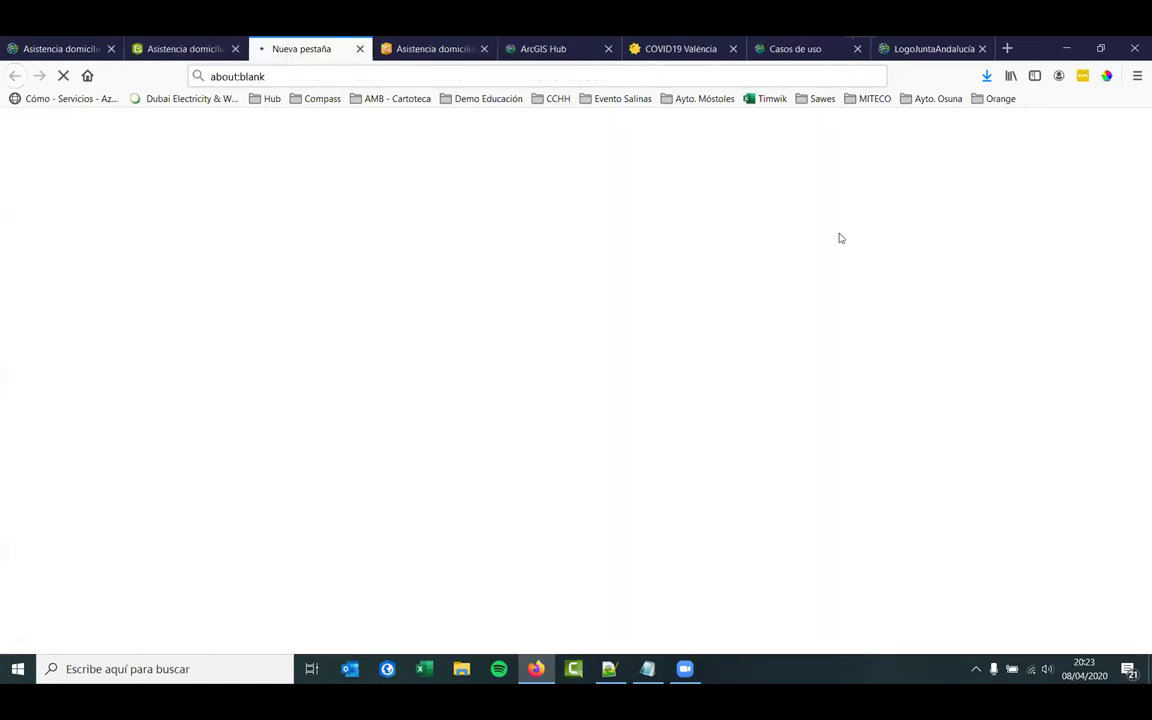
click(401, 77)
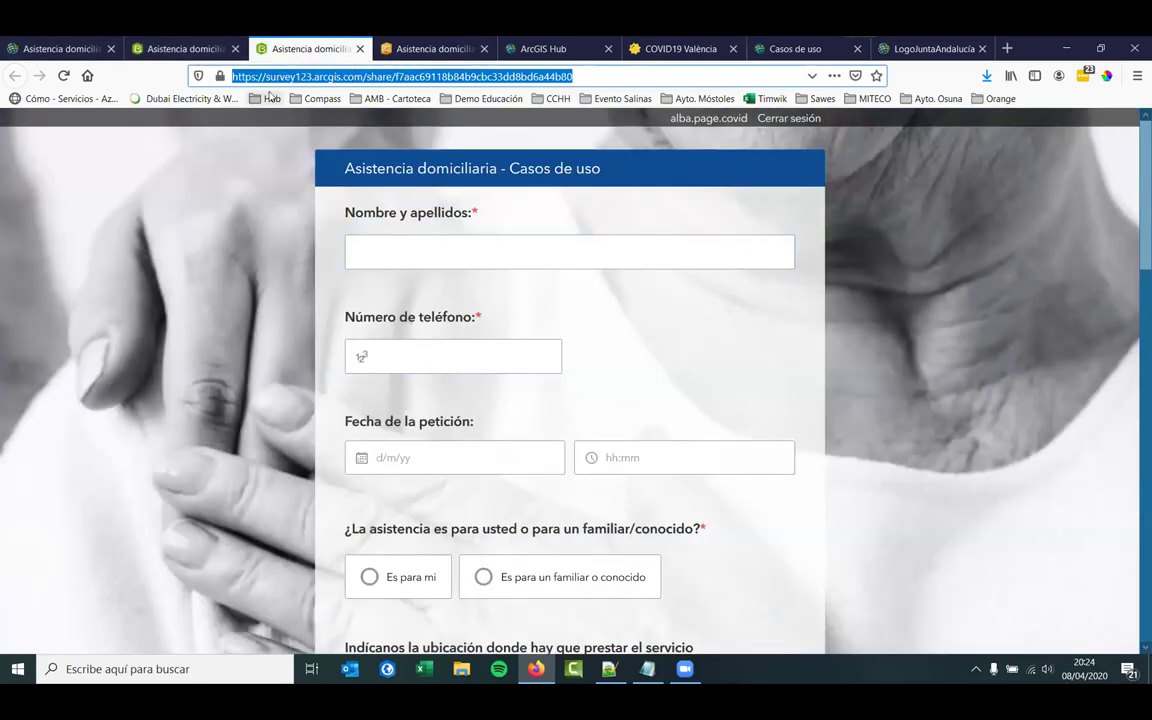
- Add an Iframe card between the "Ver en pantalla completa" card and the Symptoms section, using the survey's web address as its URL
click(535, 49)
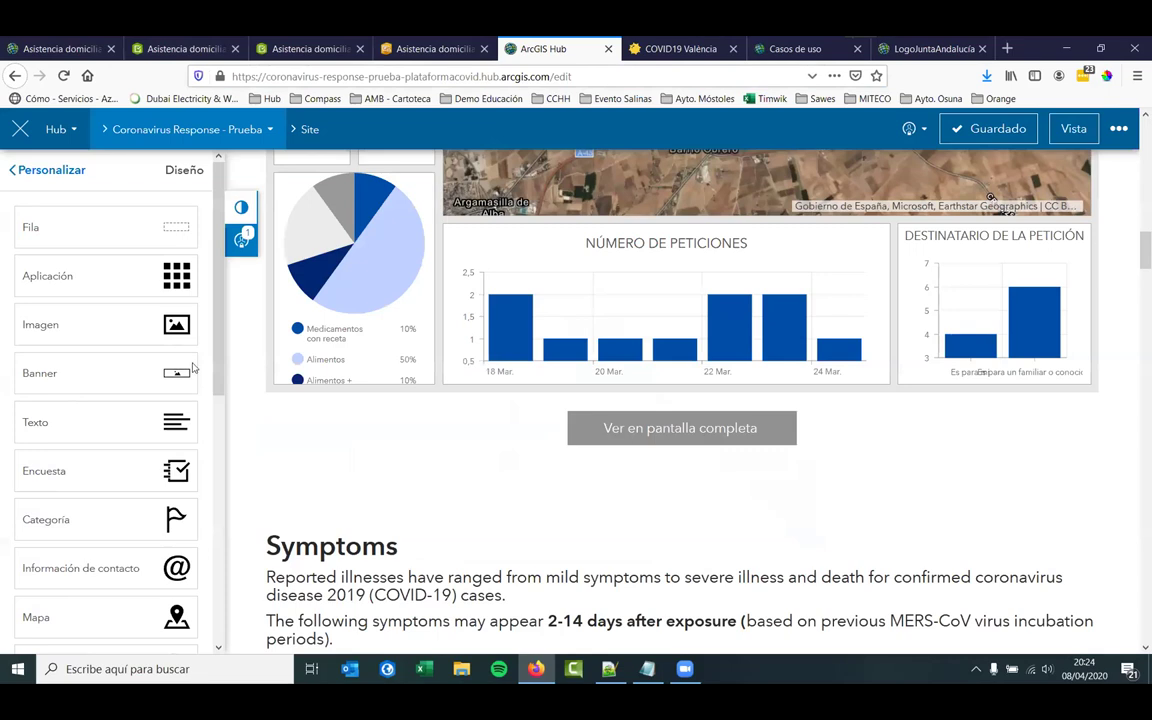
scroll(42, 481, down, 3)
drag(63, 480, 698, 510)
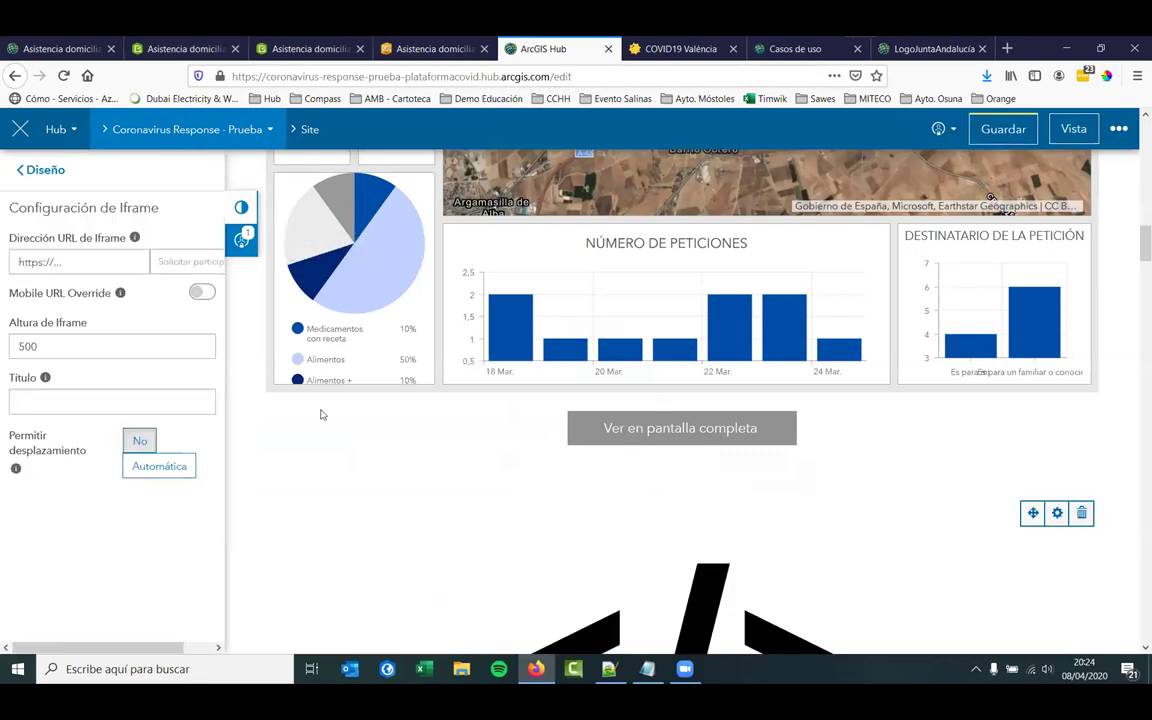
click(69, 259)
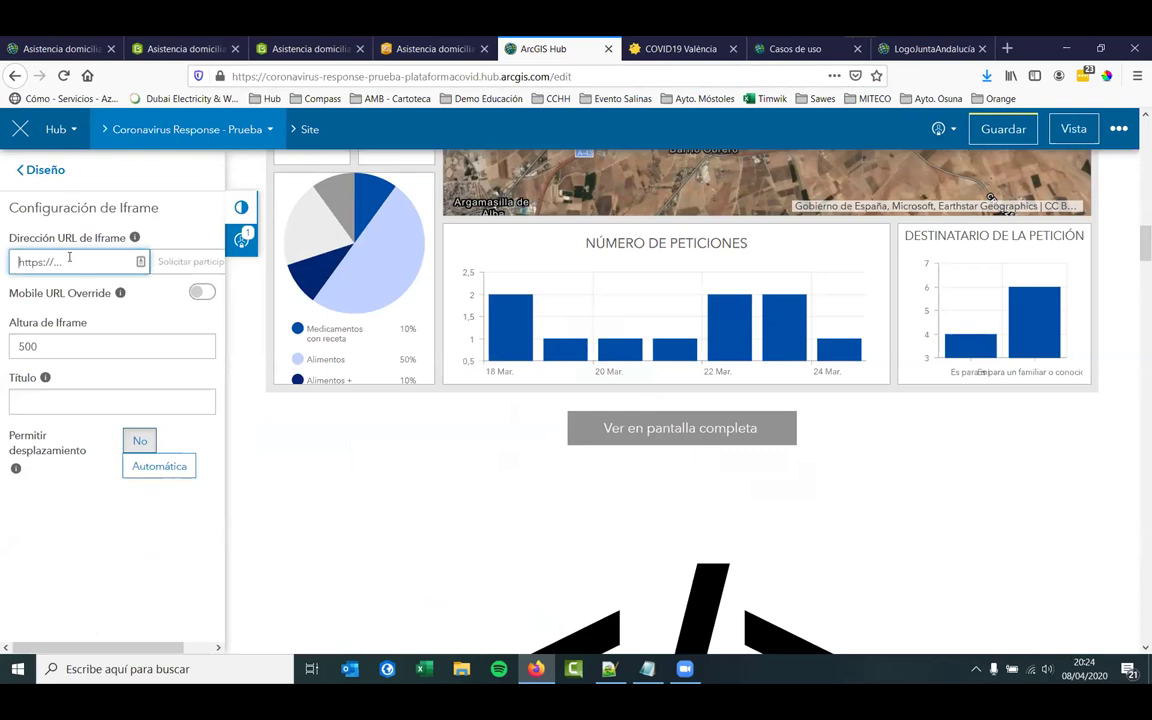
key(ctrl+v)
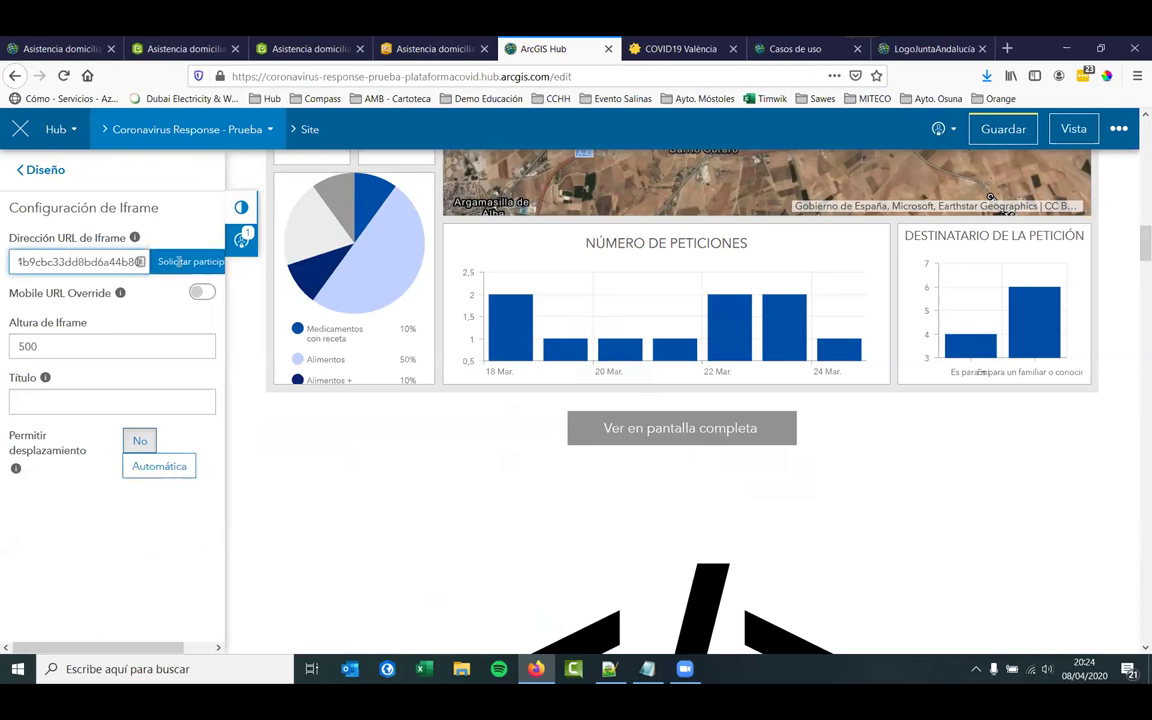
- Set the survey iframe's height to 800
click(66, 361)
double_click(6, 346)
text(800)
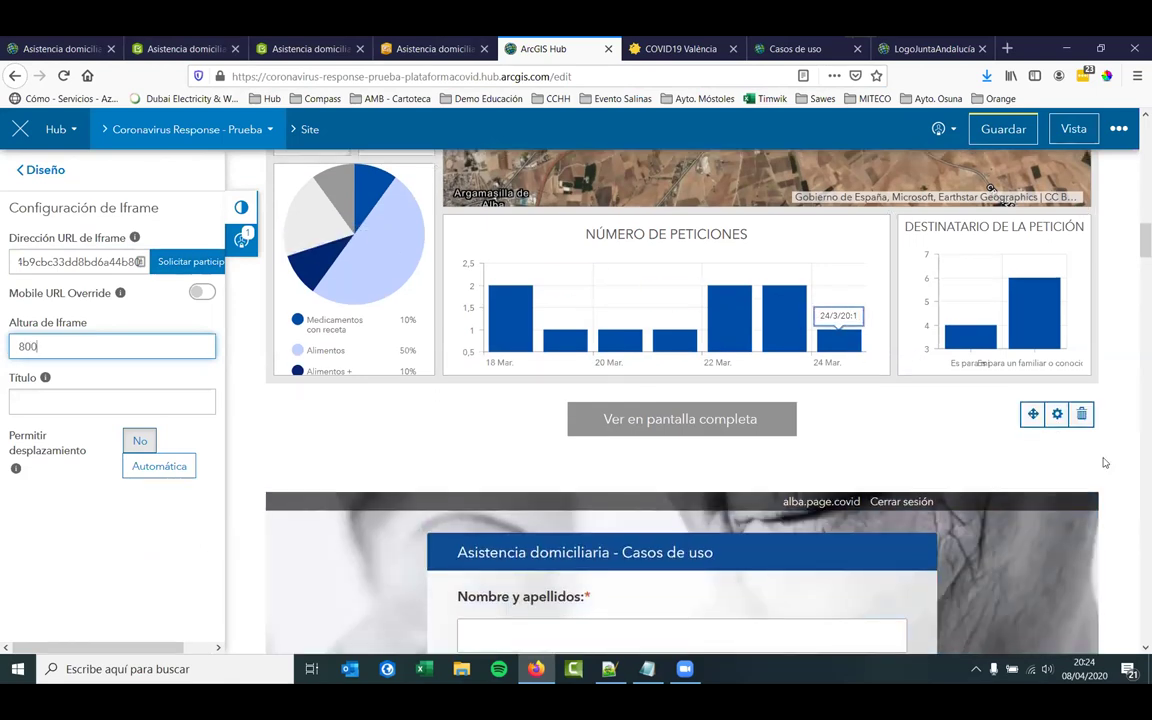
scroll(1104, 462, down, 3)
- Add a Text card beside the survey iframe in the same row, on its right
click(40, 170)
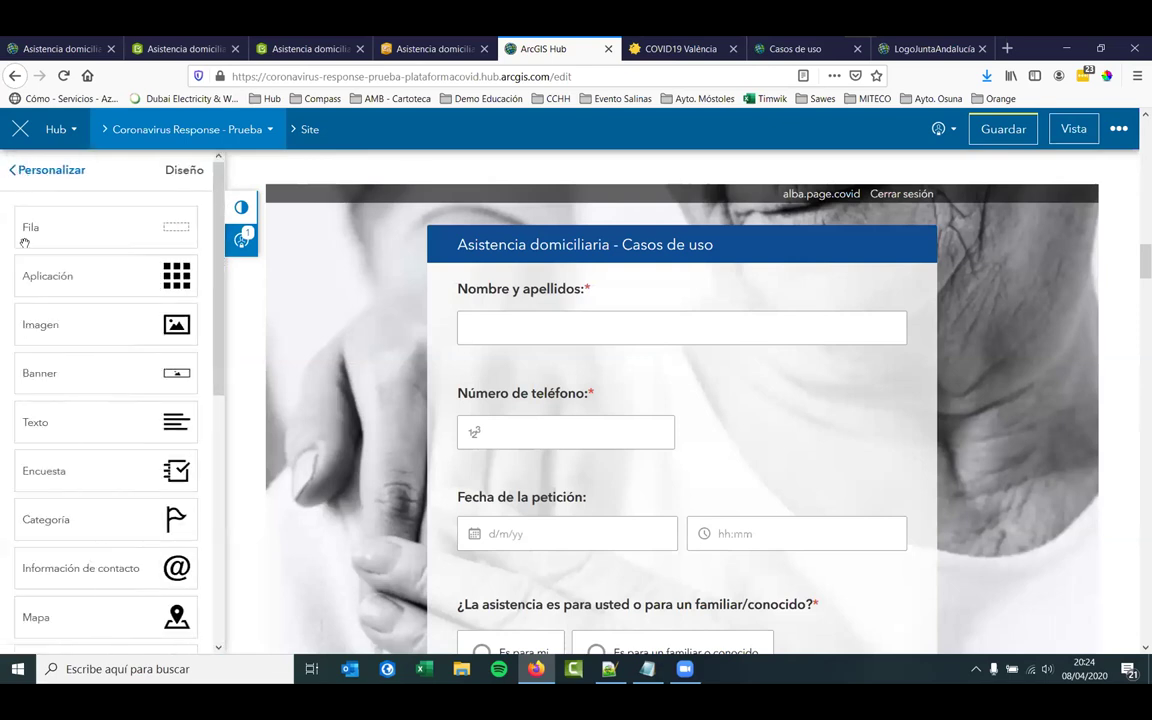
drag(47, 418, 1091, 490)
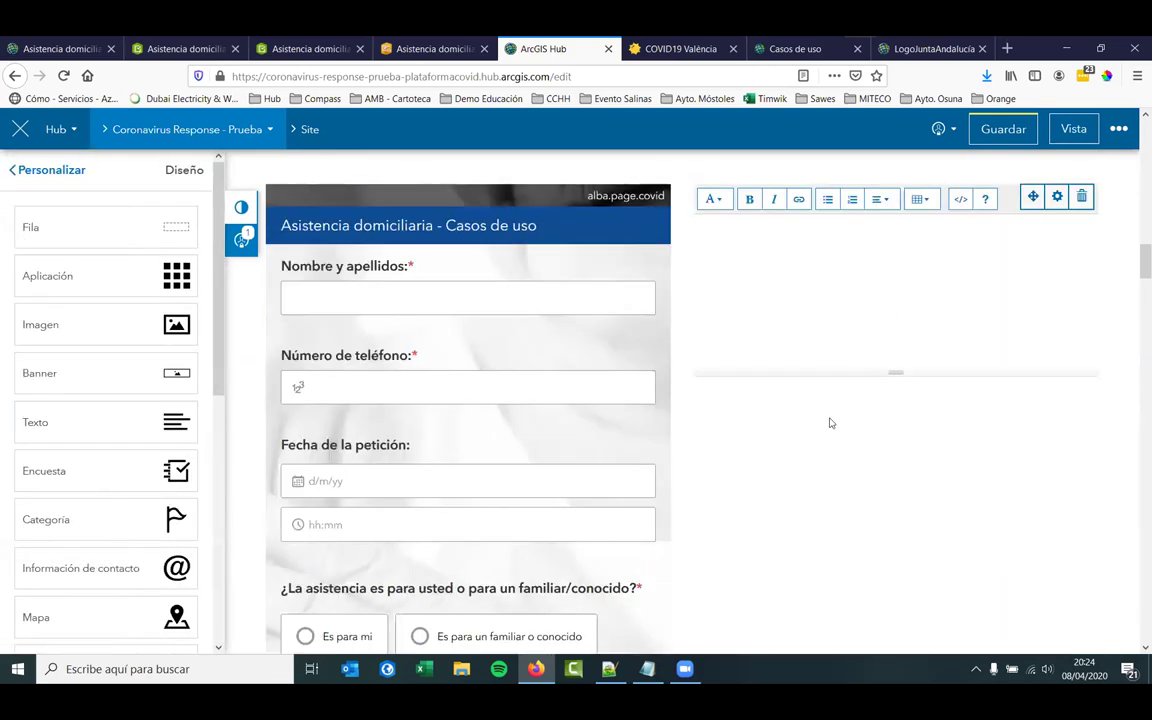
click(864, 265)
- Open the "Asistencia domiciliaria" page of the "Casos de uso" site for editing and copy the HTML code of the text card beside its citizen form
click(800, 48)
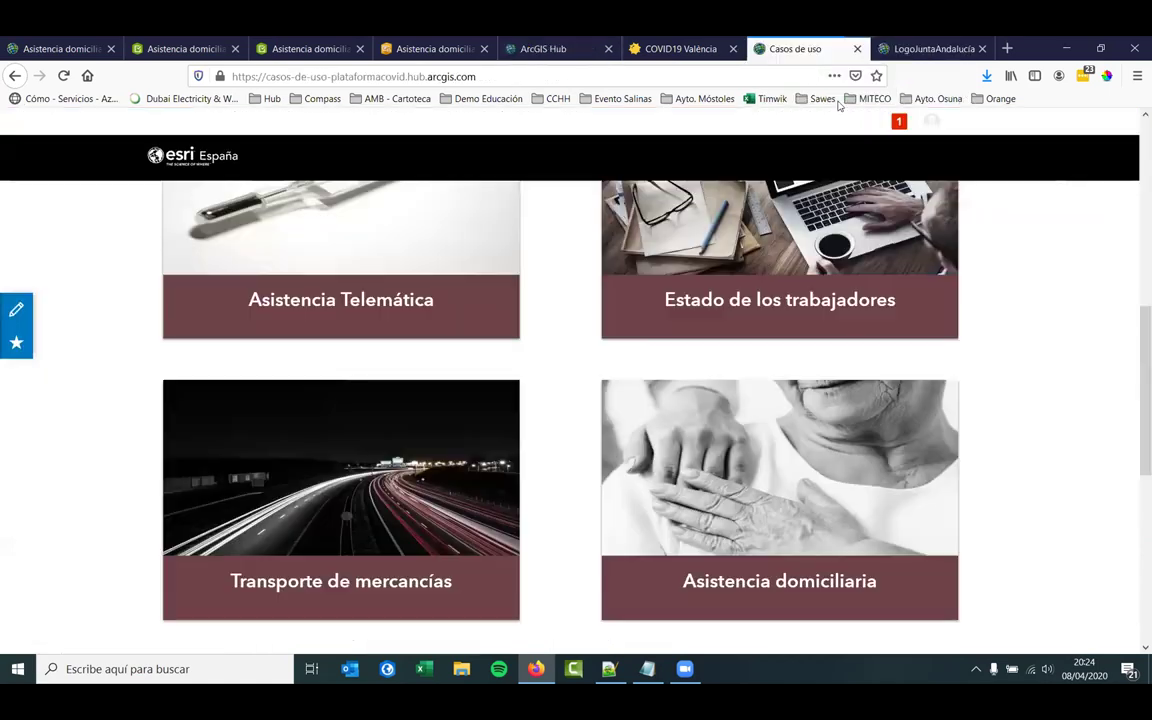
click(713, 497)
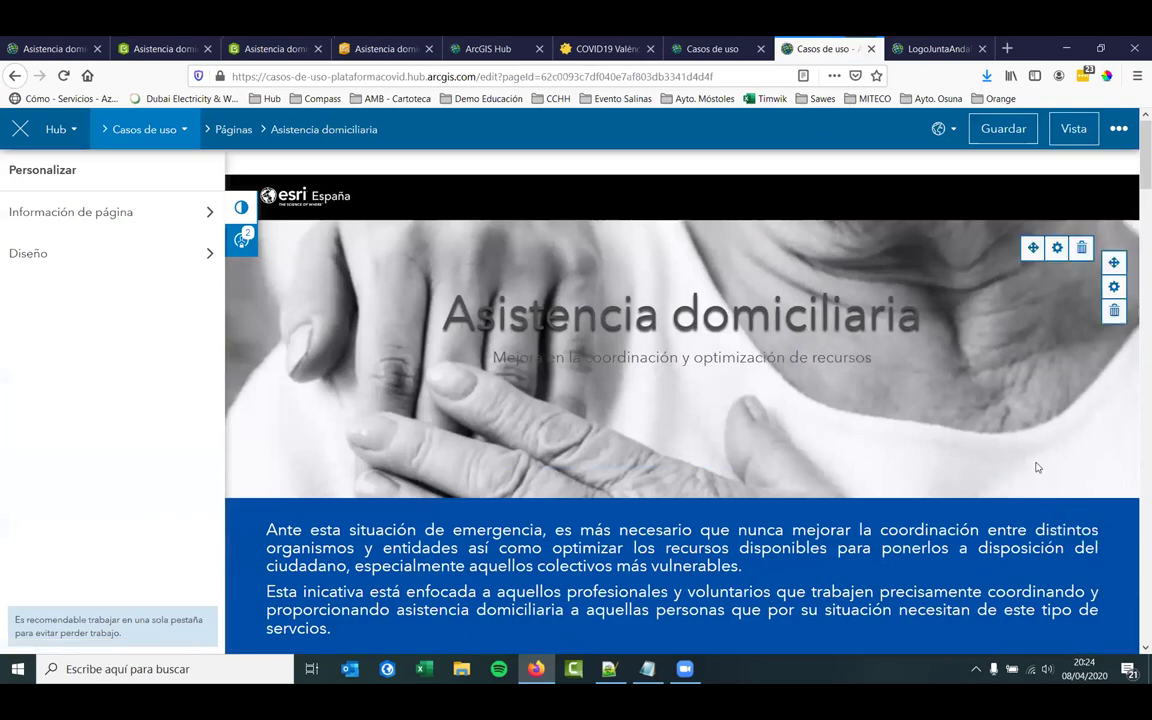
scroll(1037, 467, down, 15)
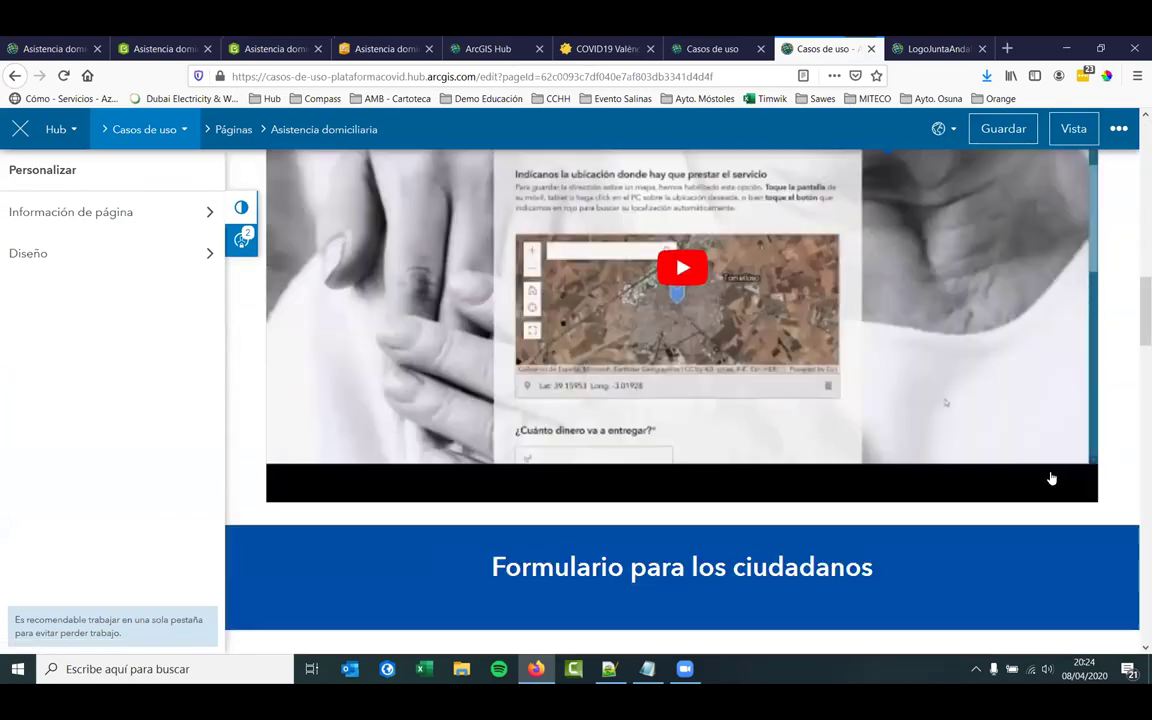
scroll(1051, 479, down, 4)
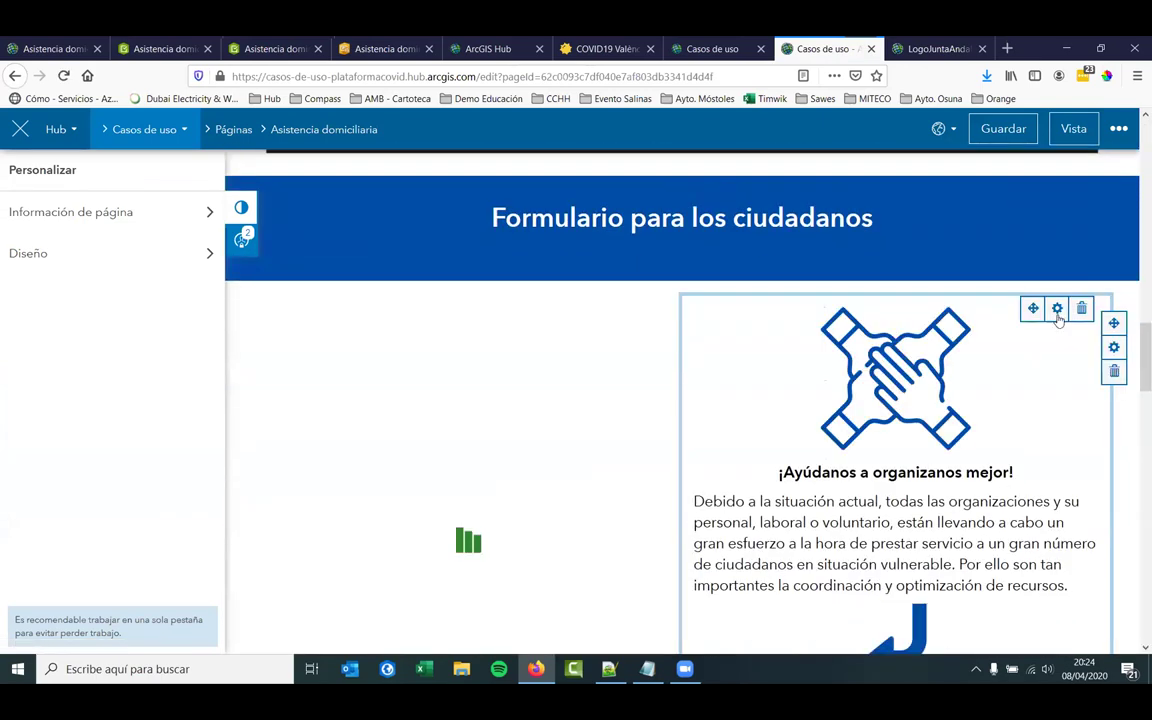
click(933, 327)
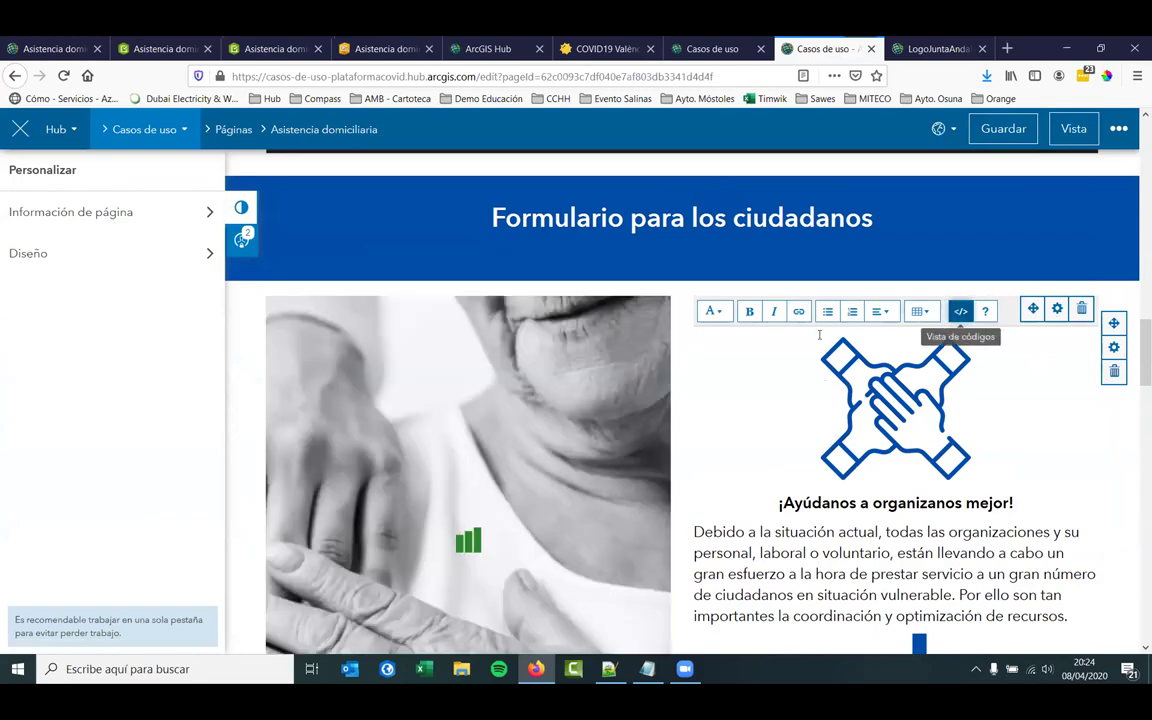
click(960, 311)
drag(890, 615, 765, 271)
drag(773, 176, 687, 351)
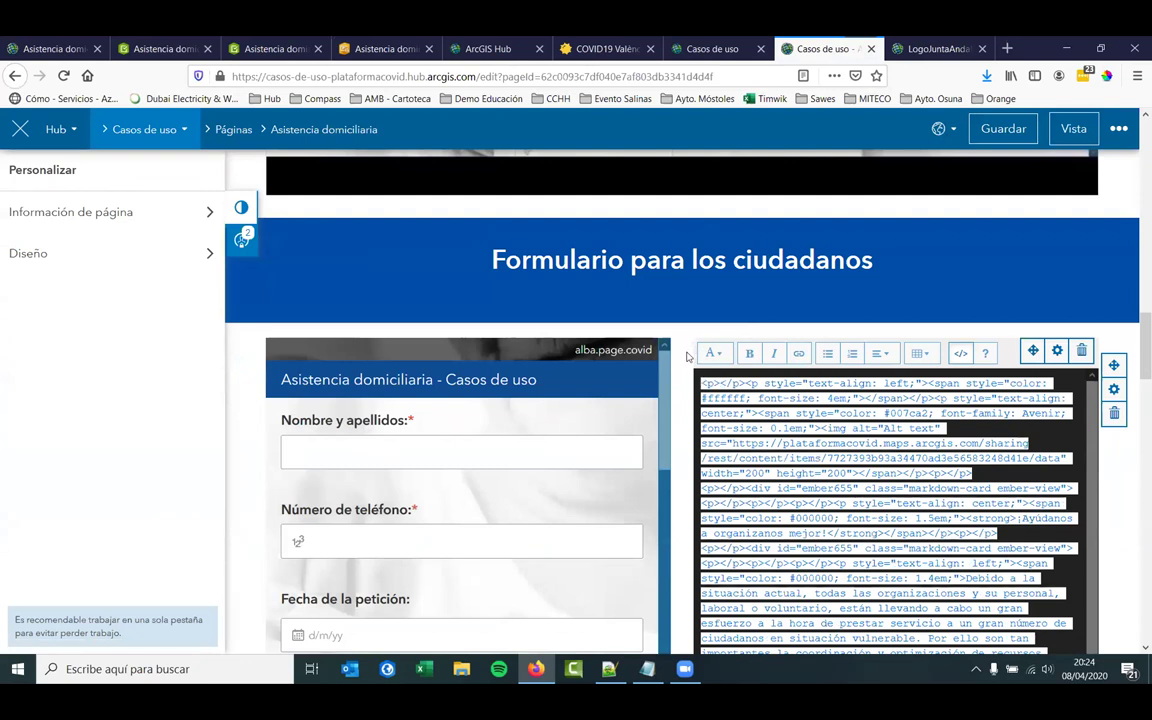
- Paste the copied HTML code into the new text card beside the survey iframe on the "Coronavirus Response - Prueba" site and return it to formatted view
click(488, 48)
click(961, 198)
key(ctrl+v)
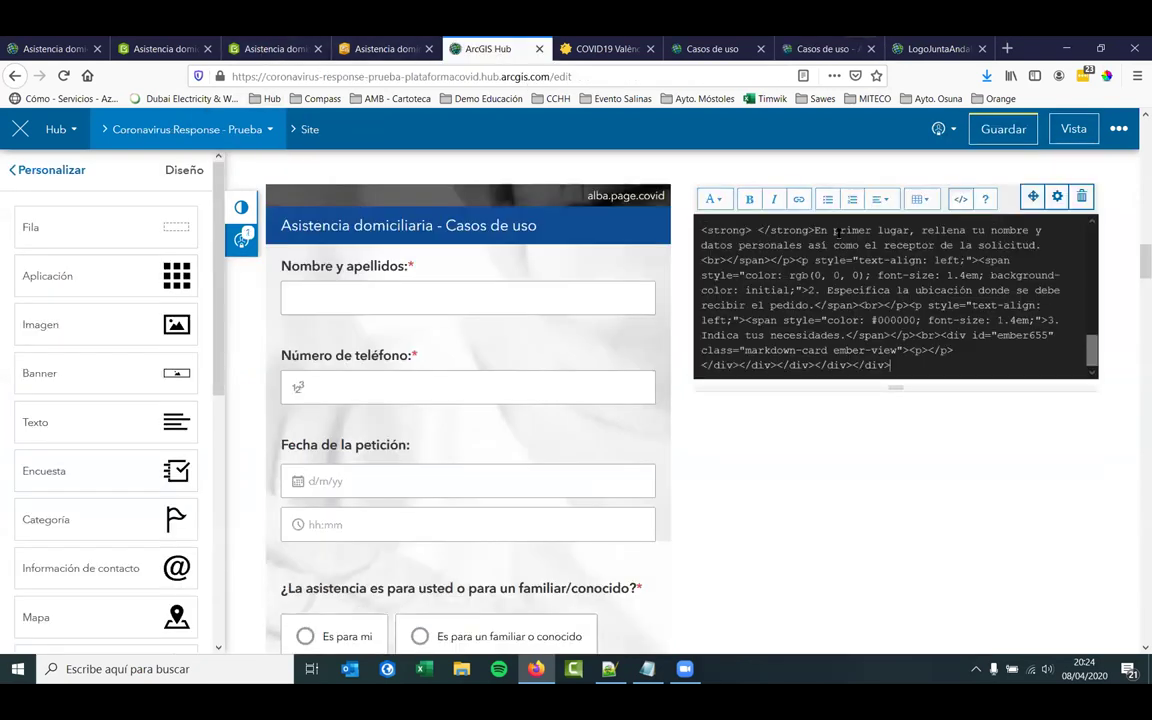
click(961, 200)
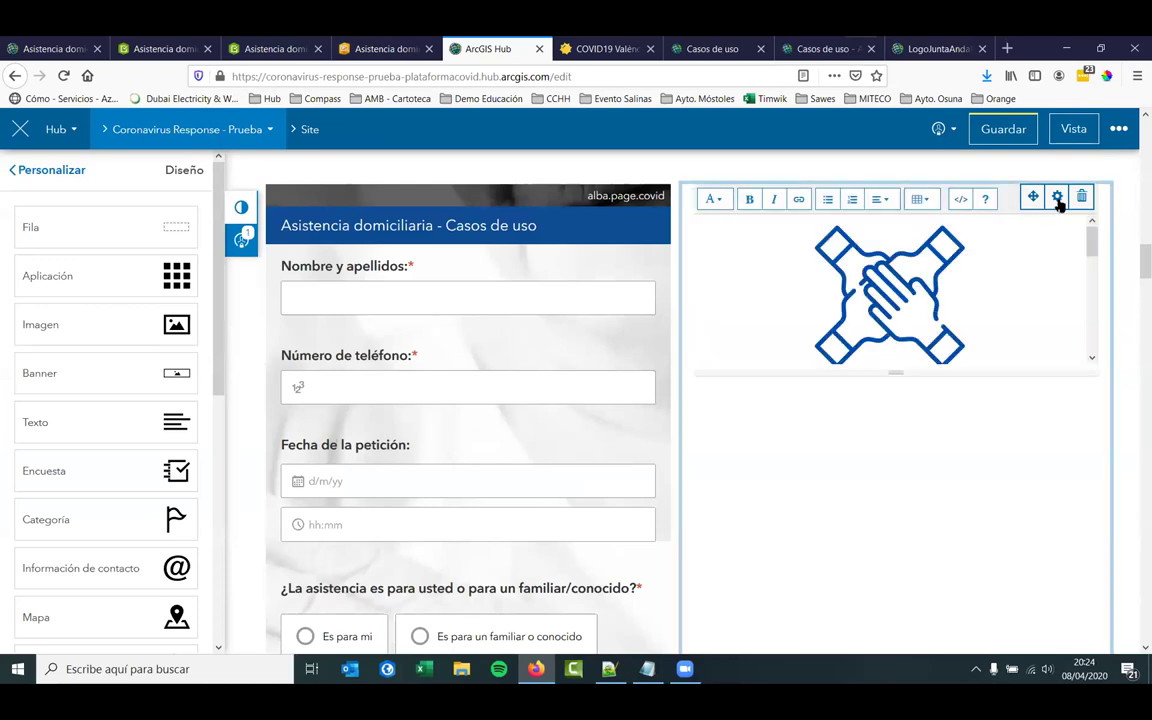
click(1058, 200)
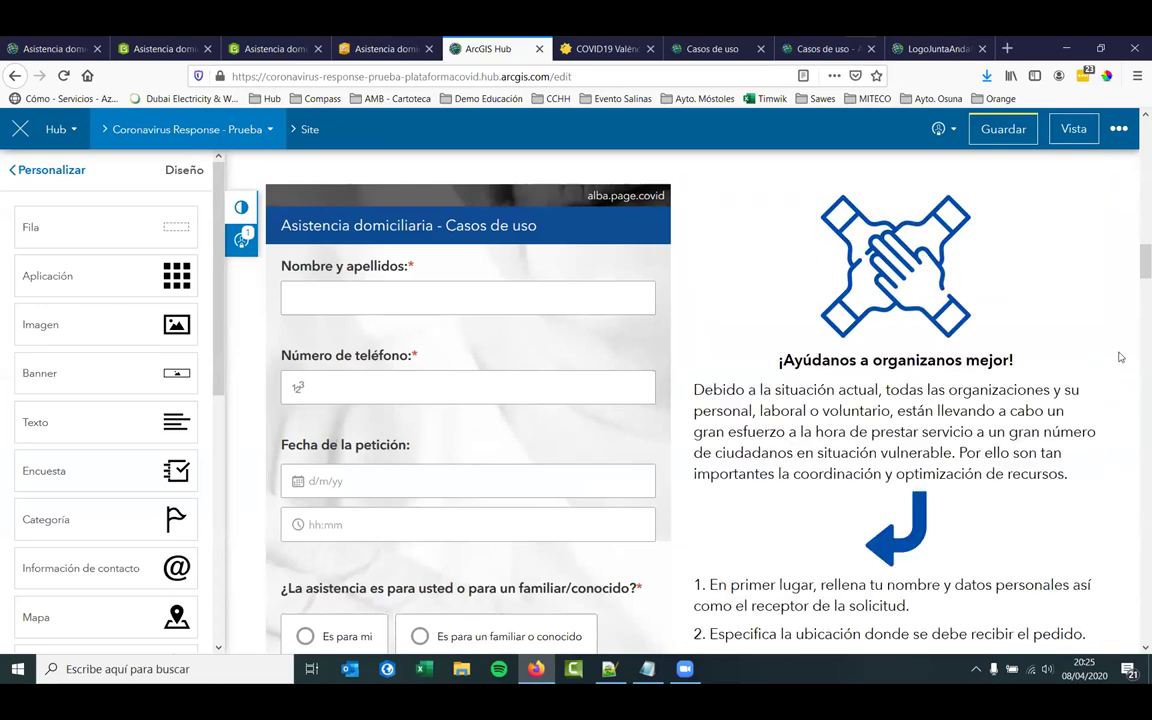
- Save the "Coronavirus Response - Prueba" site and open its public view at the banner
scroll(1100, 400, up, 2)
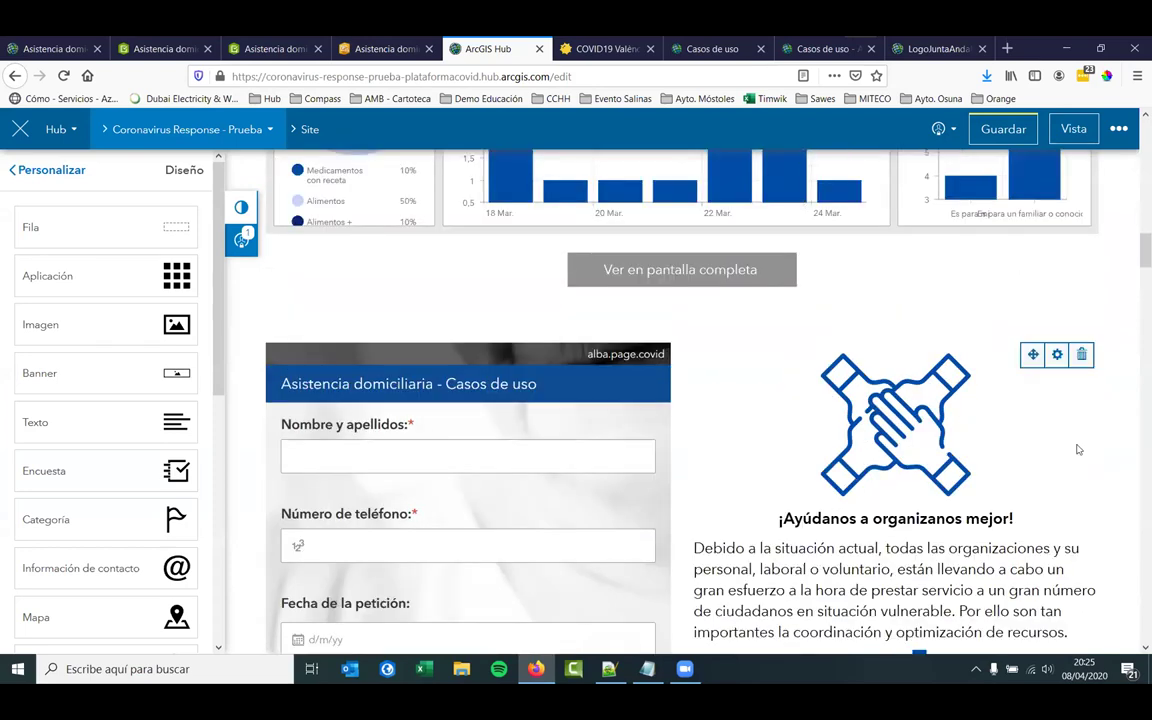
scroll(1078, 450, down, 4)
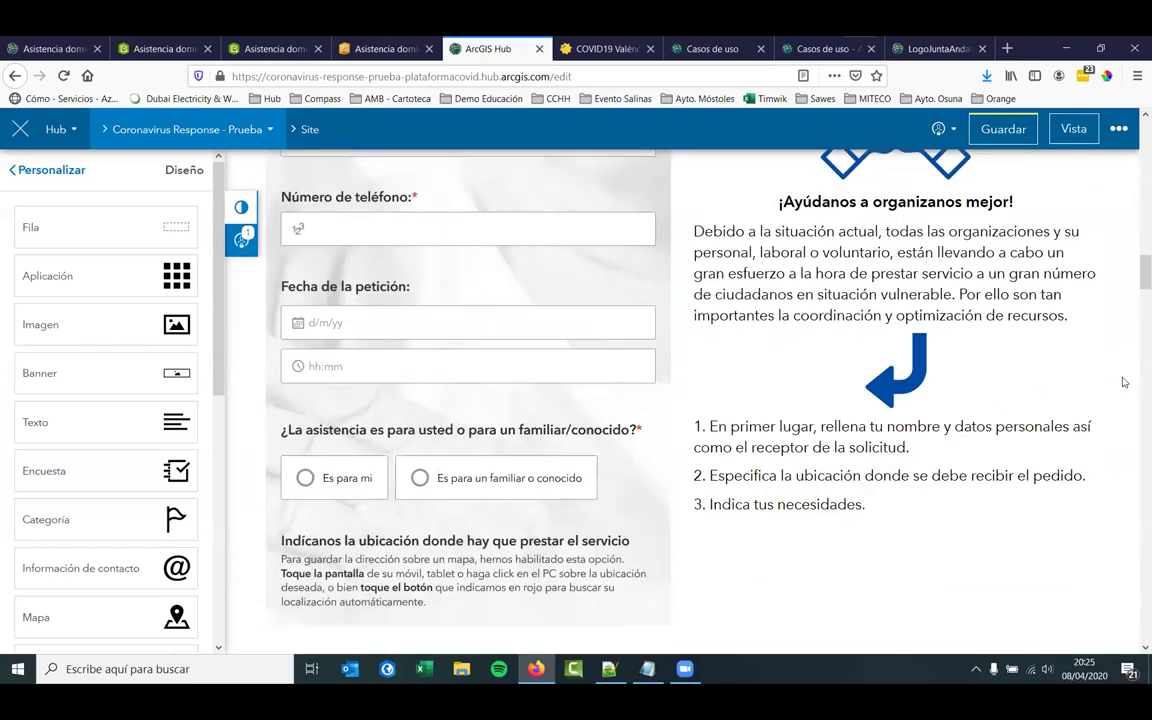
scroll(1123, 382, down, 2)
scroll(1123, 382, up, 6)
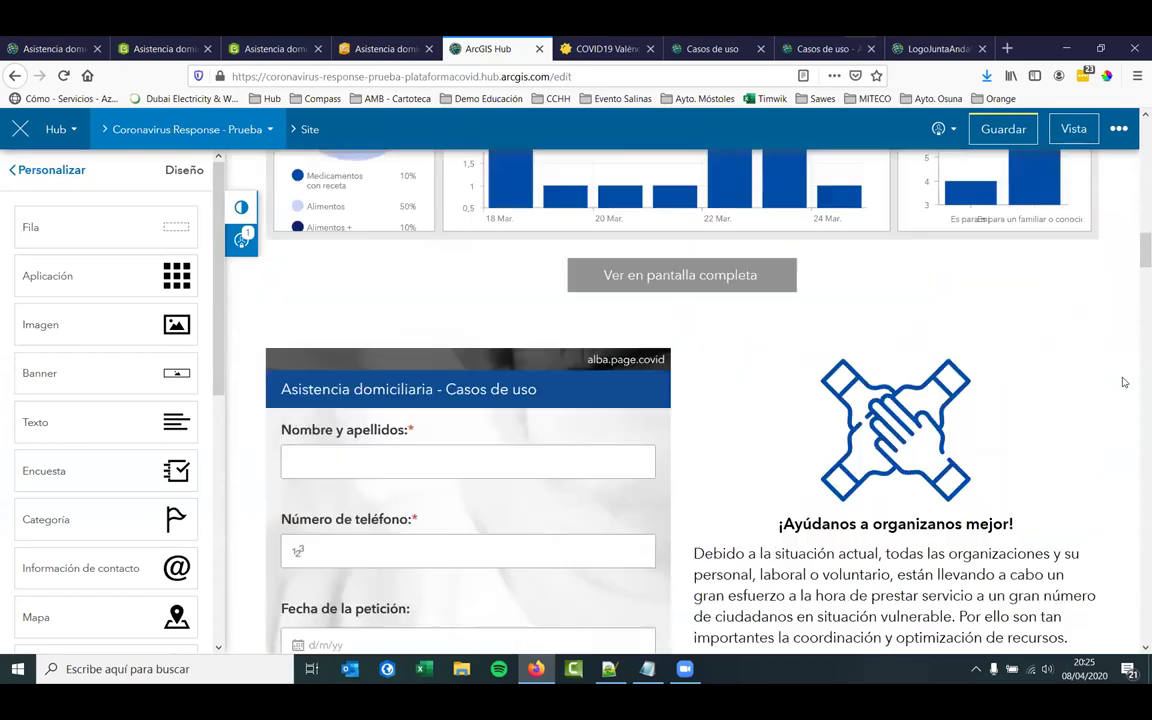
scroll(1123, 382, up, 10)
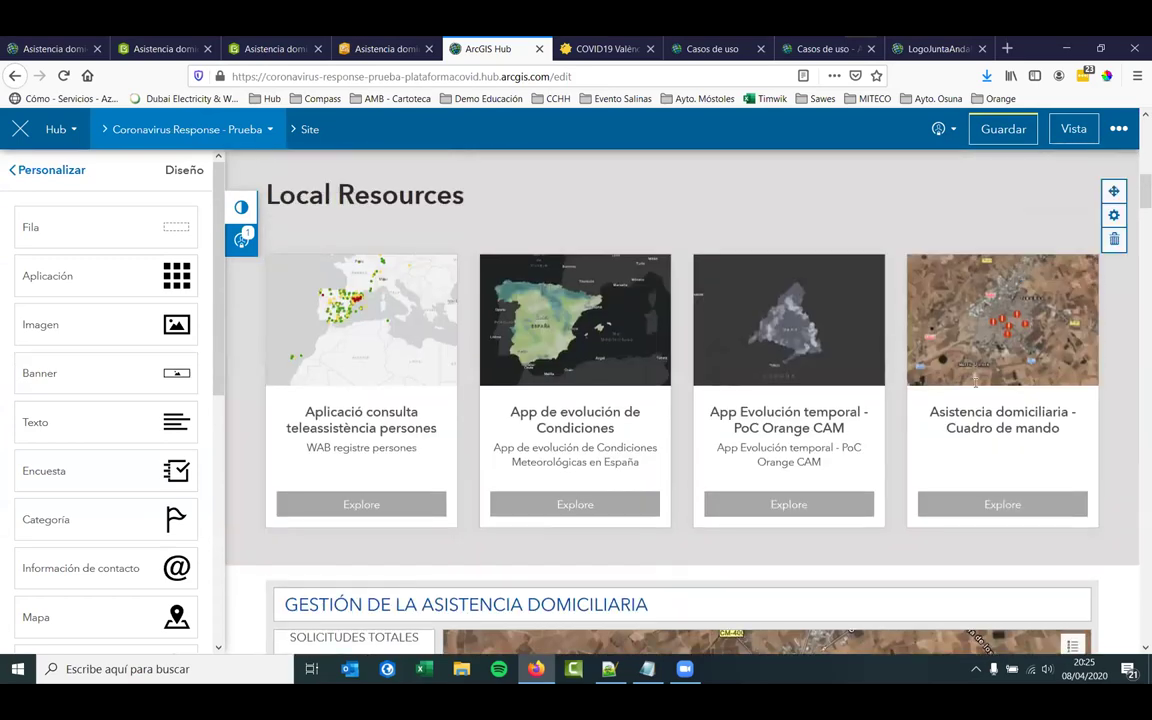
click(993, 129)
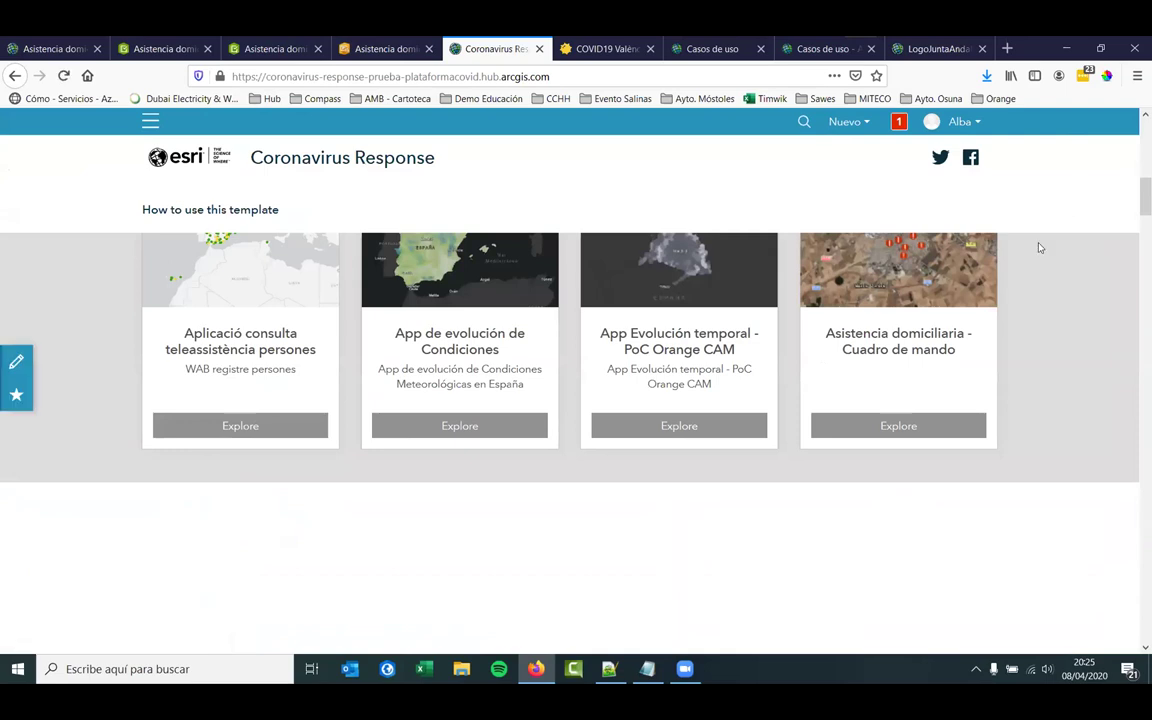
scroll(1040, 250, up, 10)
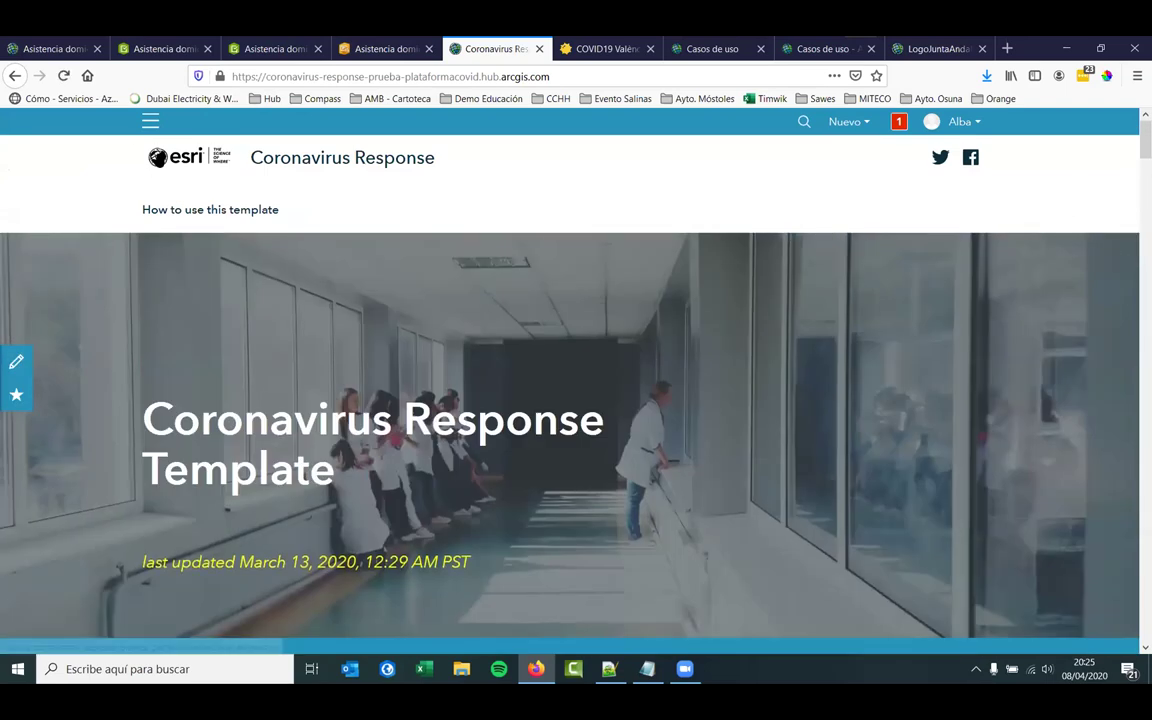
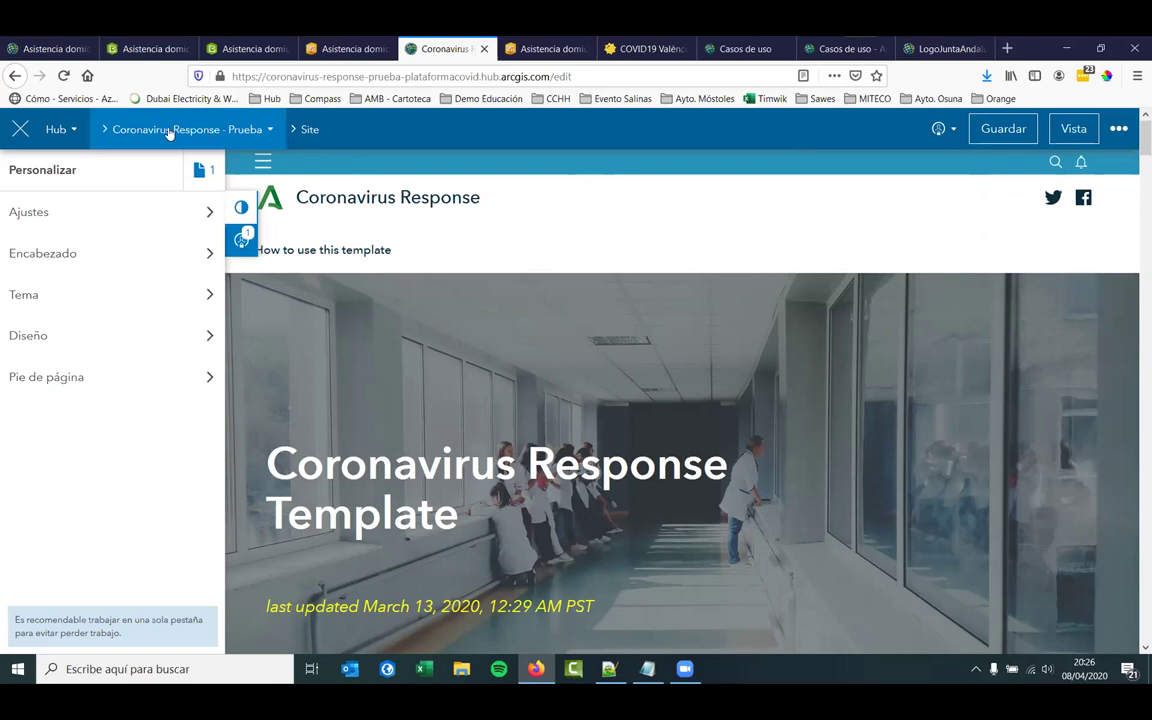
- Open the "Contenido de Coronavirus Response - Prueba" group in ArcGIS Online and examine its description and recently added content
click(50, 48)
click(442, 132)
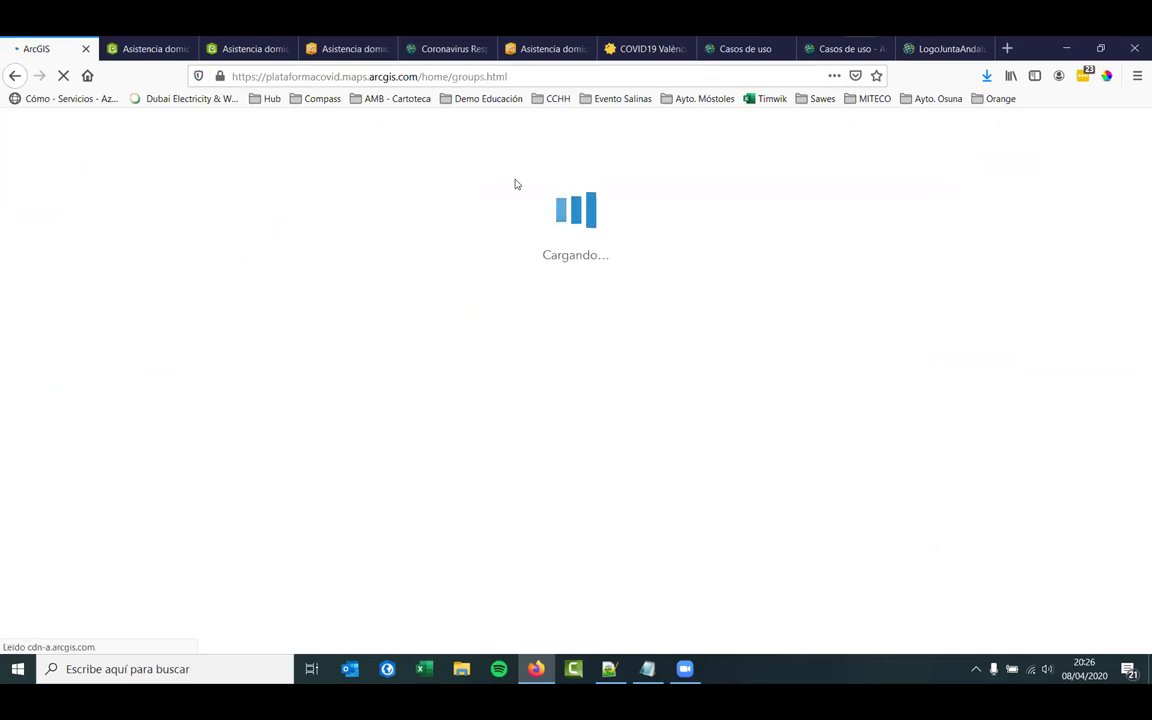
scroll(697, 486, down, 8)
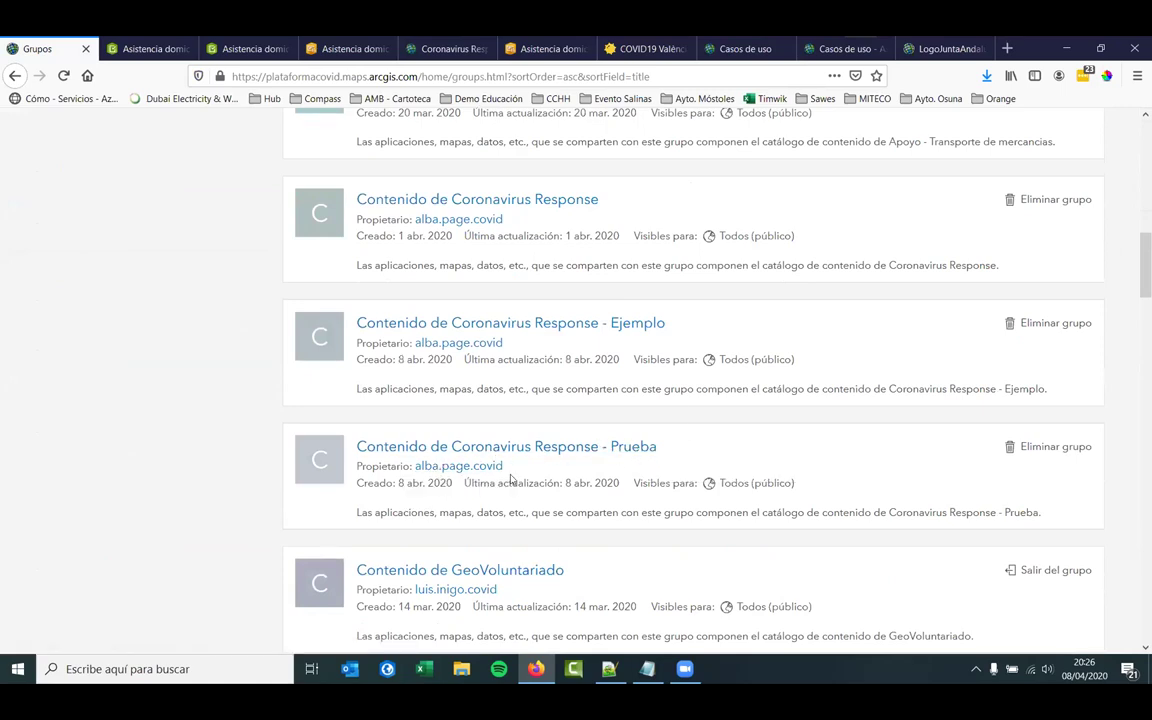
click(488, 447)
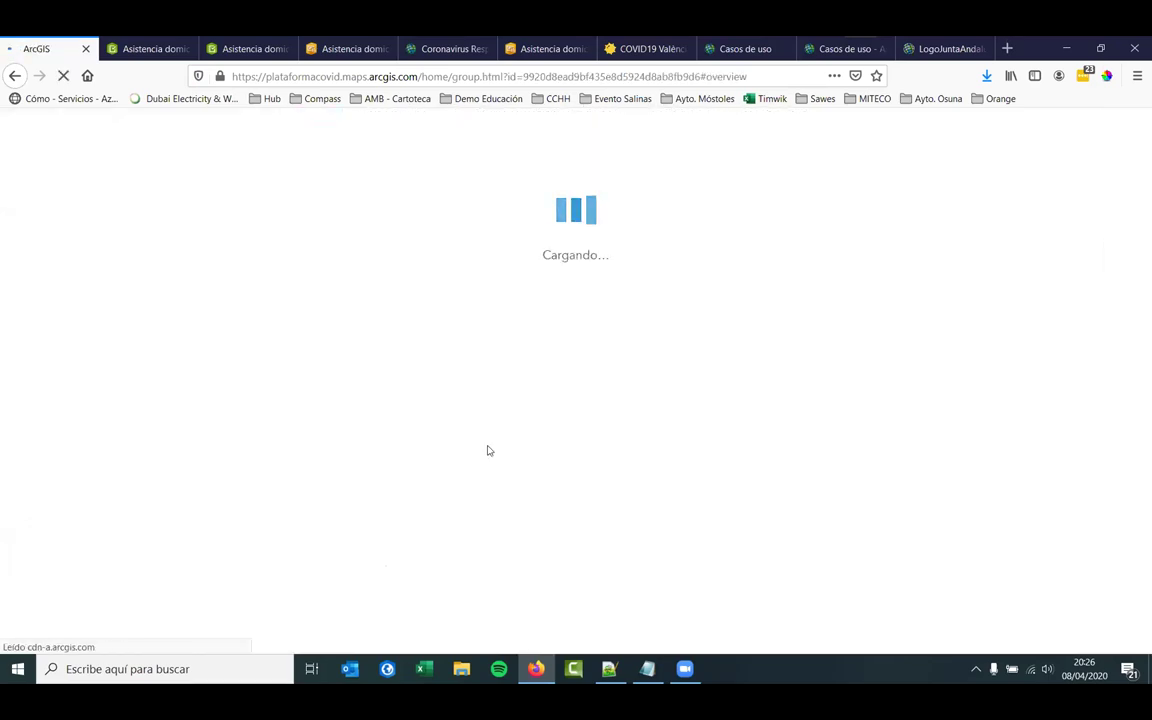
scroll(578, 358, down, 3)
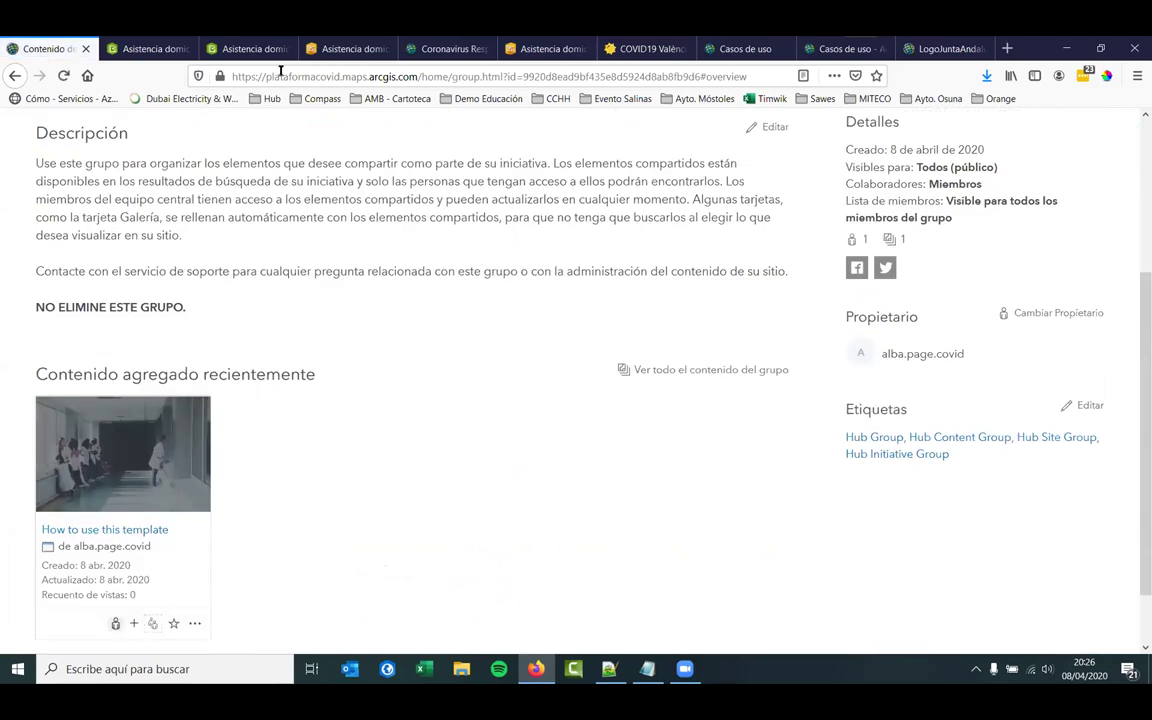
- Open the content library of the "Coronavirus Response - Prueba" initiative and look over its collections and items
click(476, 54)
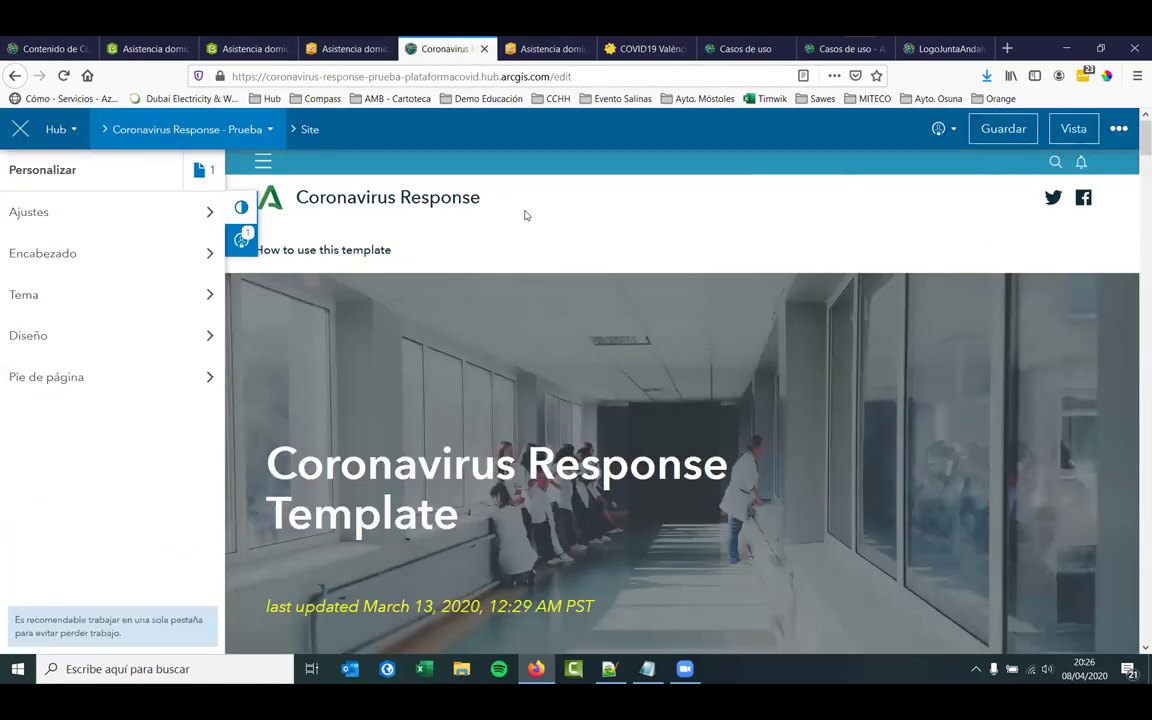
click(269, 130)
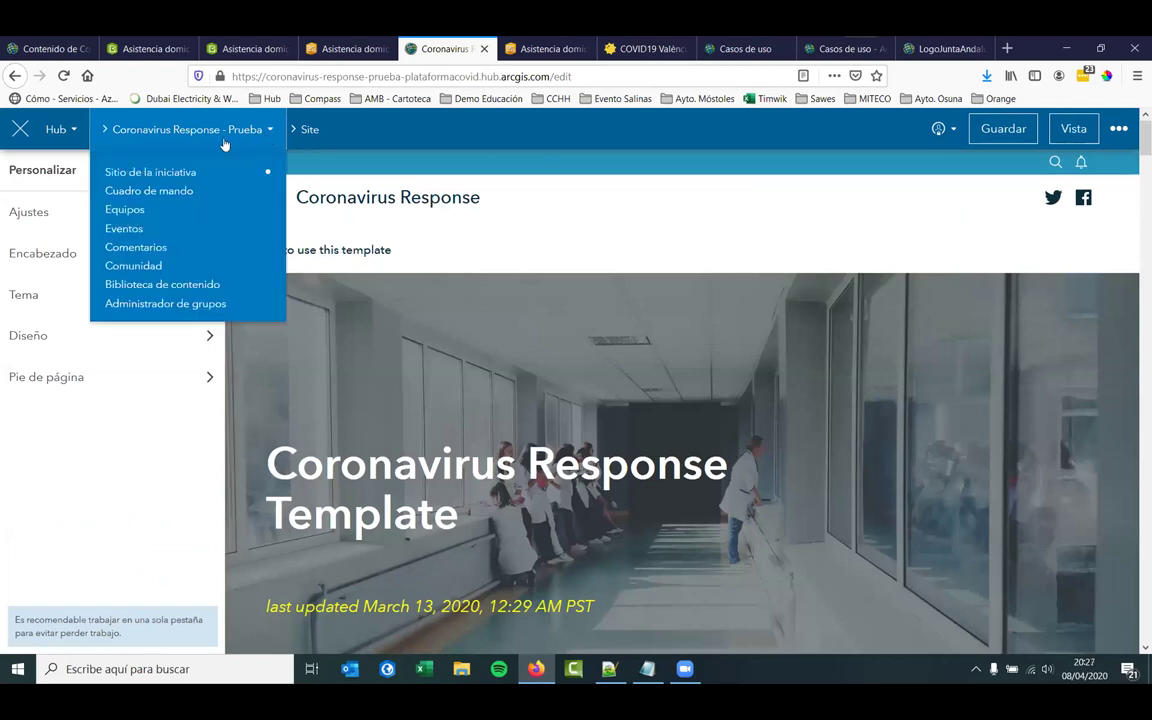
click(155, 290)
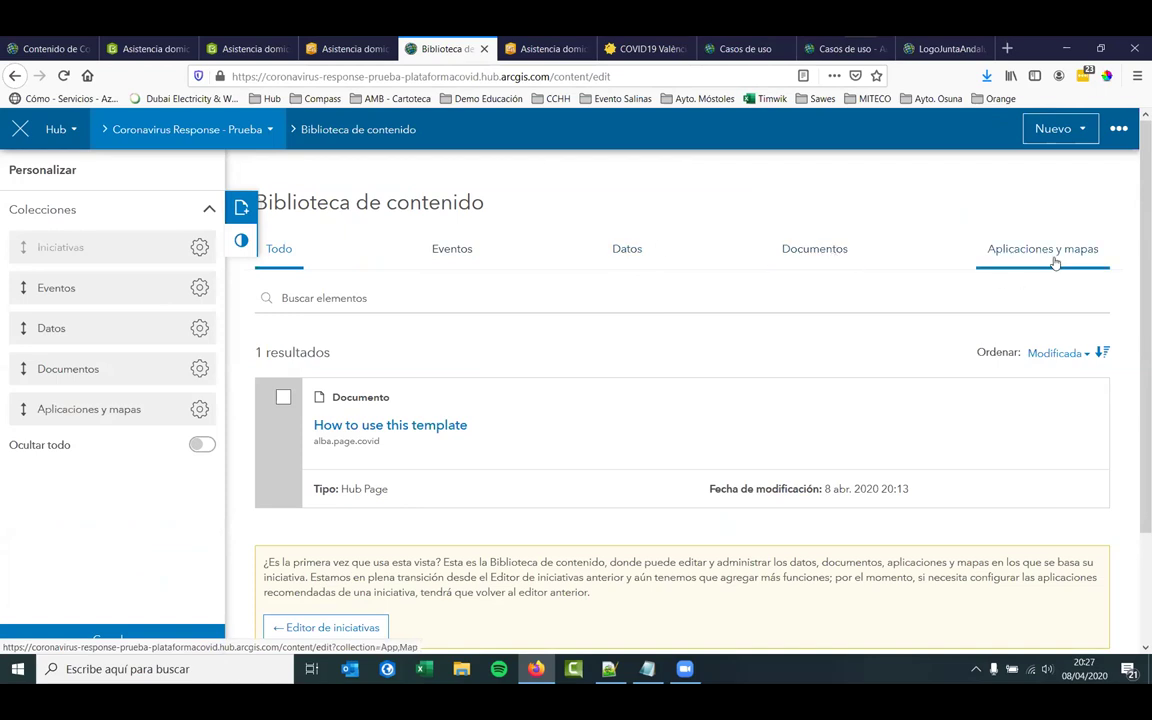
scroll(1078, 470, down, 2)
scroll(1075, 480, up, 2)
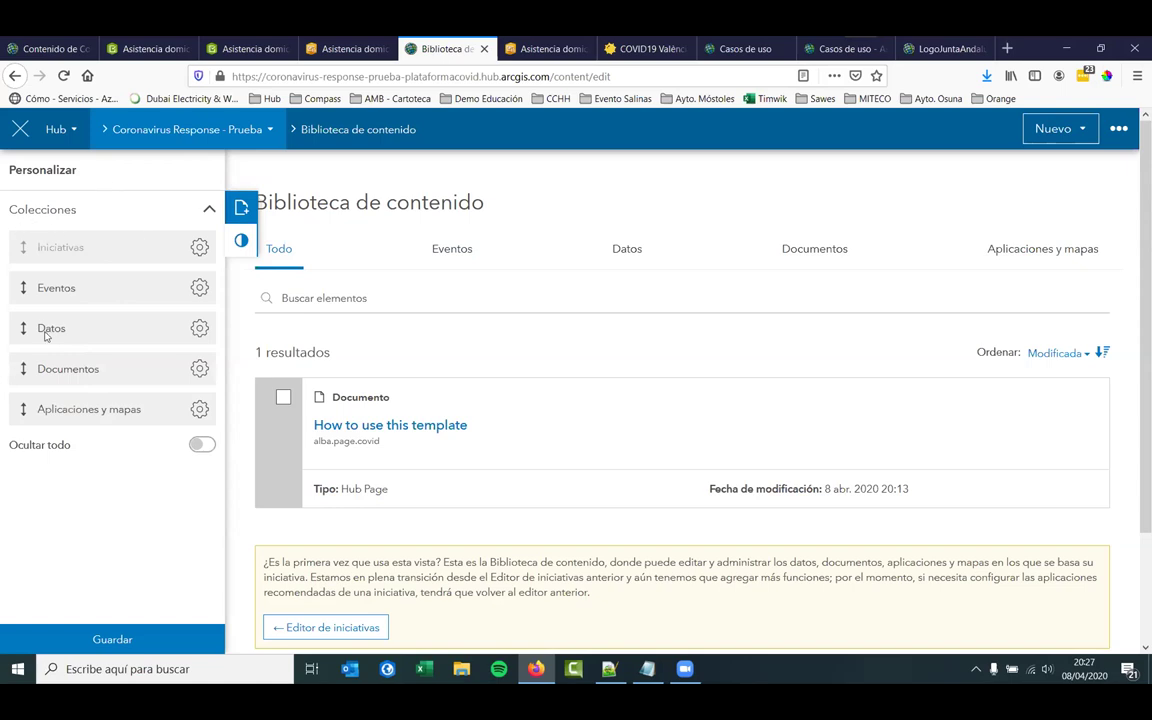
- Return to the initiative's site editor and create a new page titled "Ejemplo"
click(160, 124)
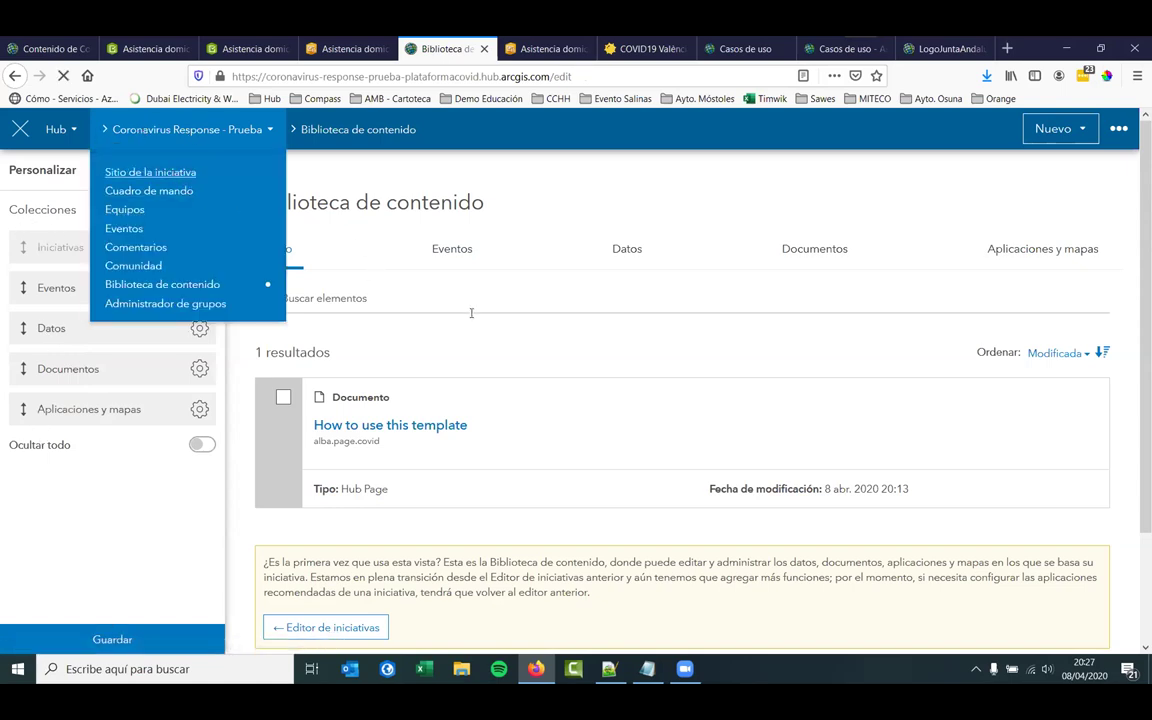
click(124, 173)
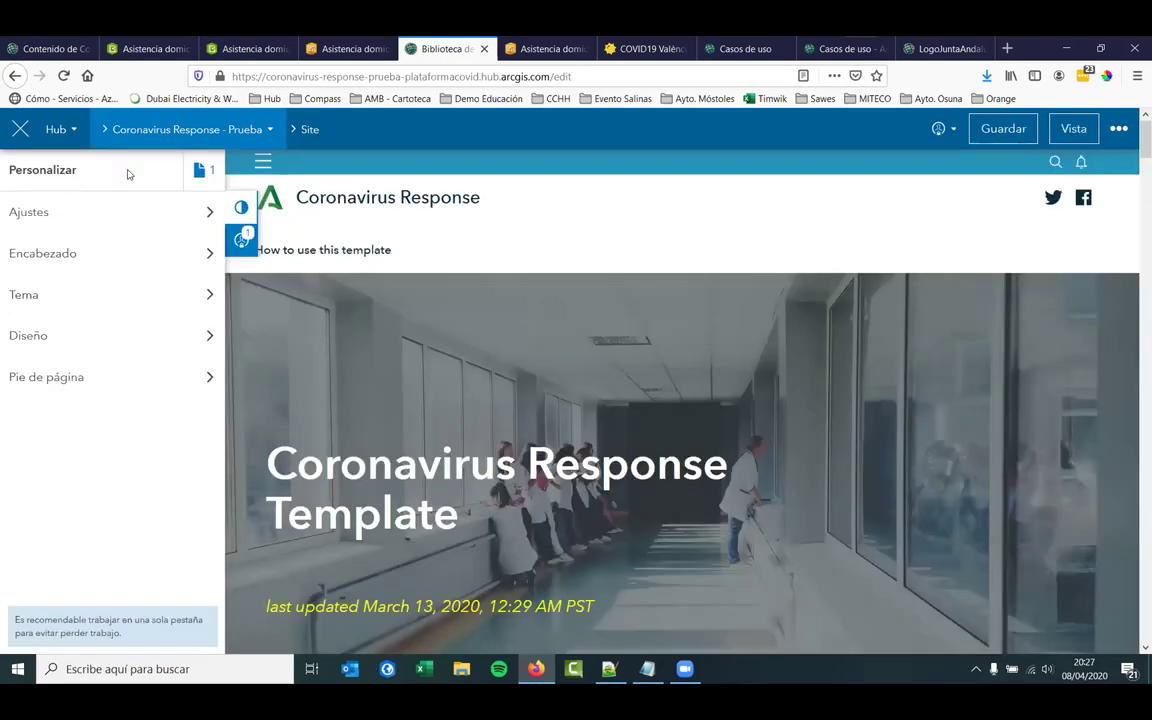
click(207, 172)
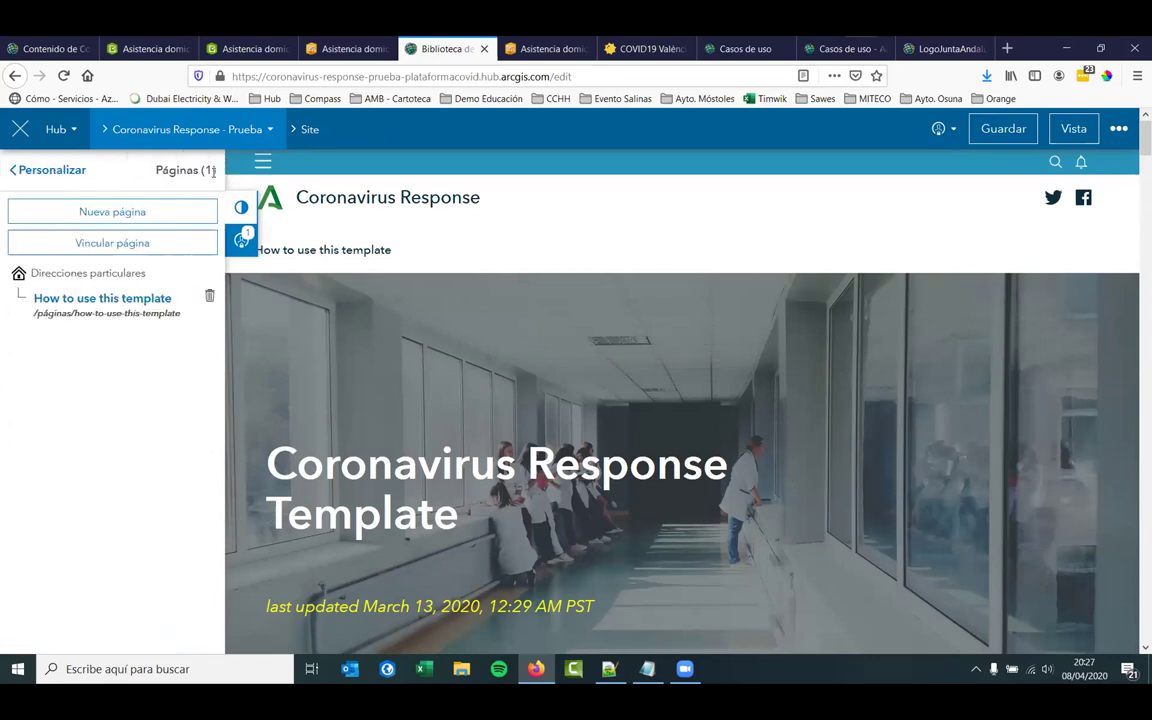
click(70, 216)
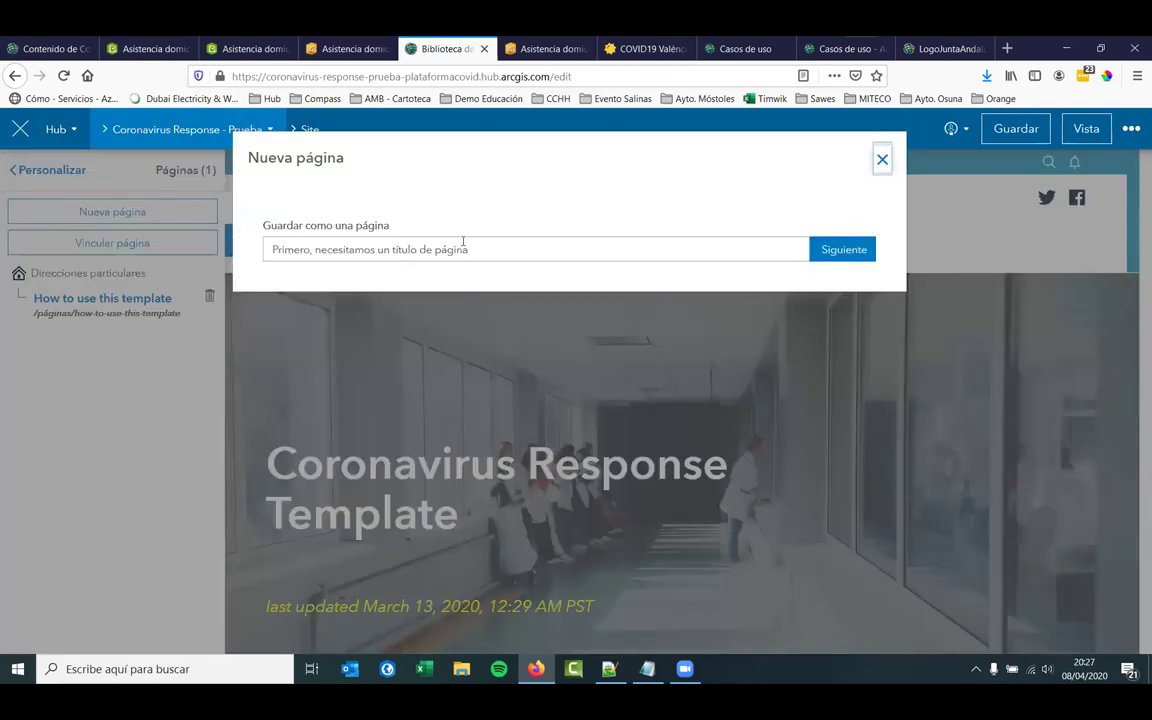
click(500, 255)
text(E)
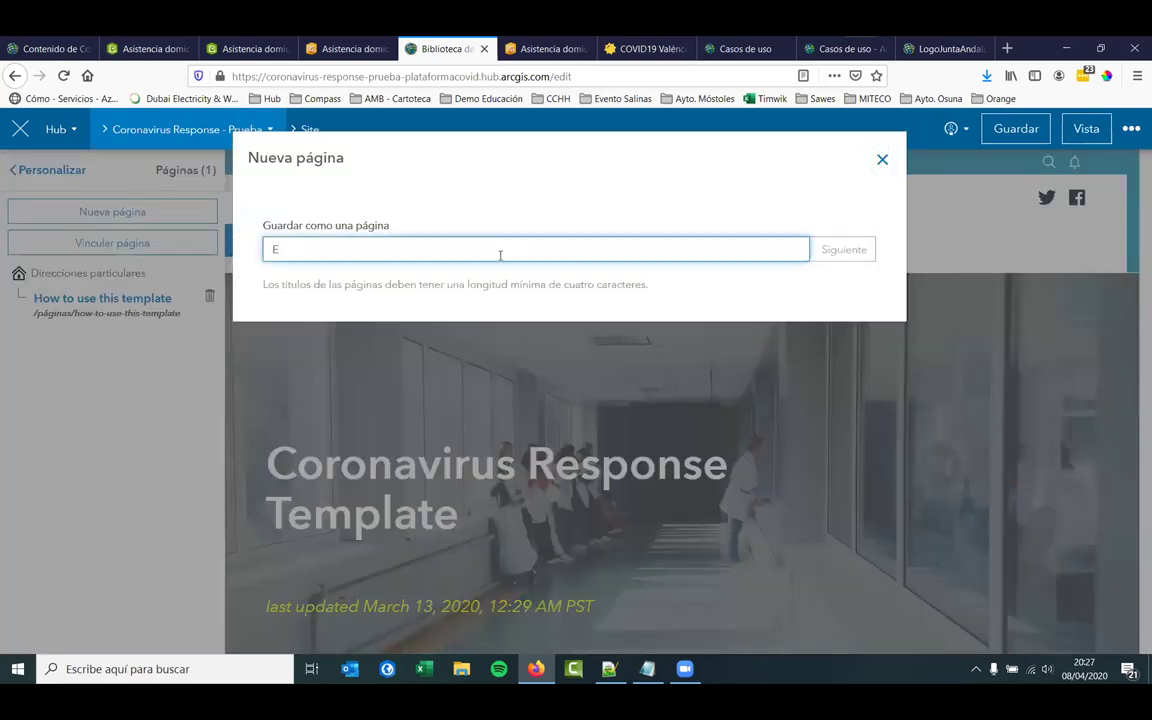
text(jemplo)
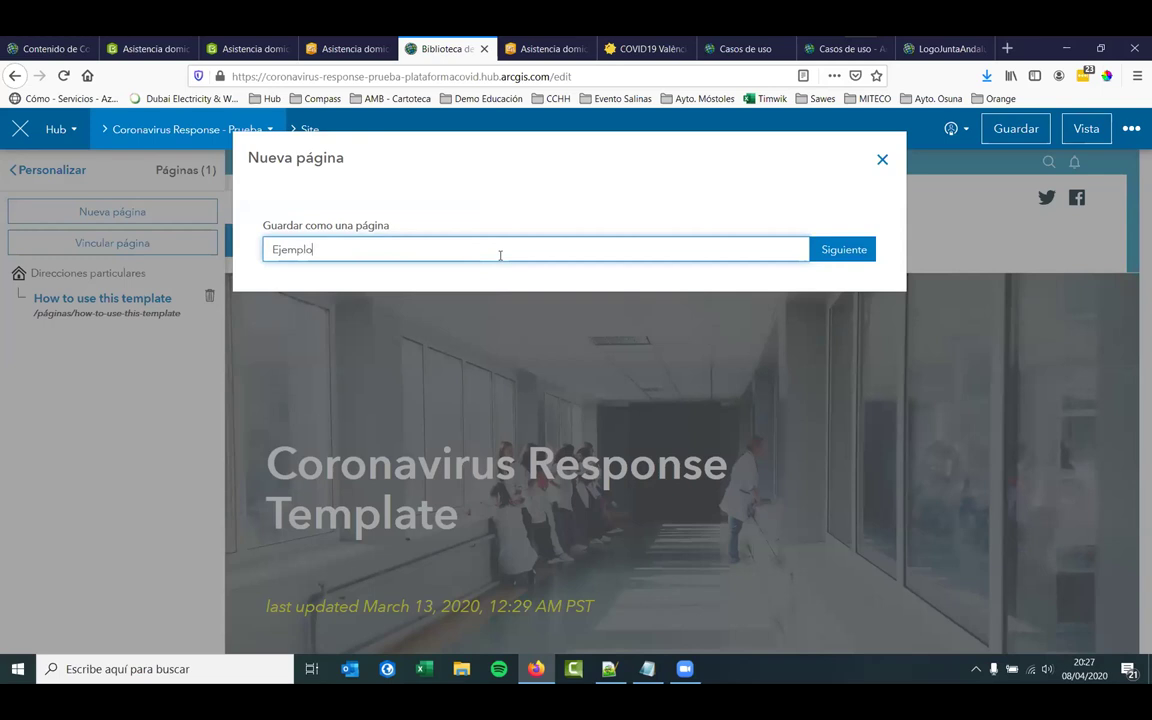
click(855, 254)
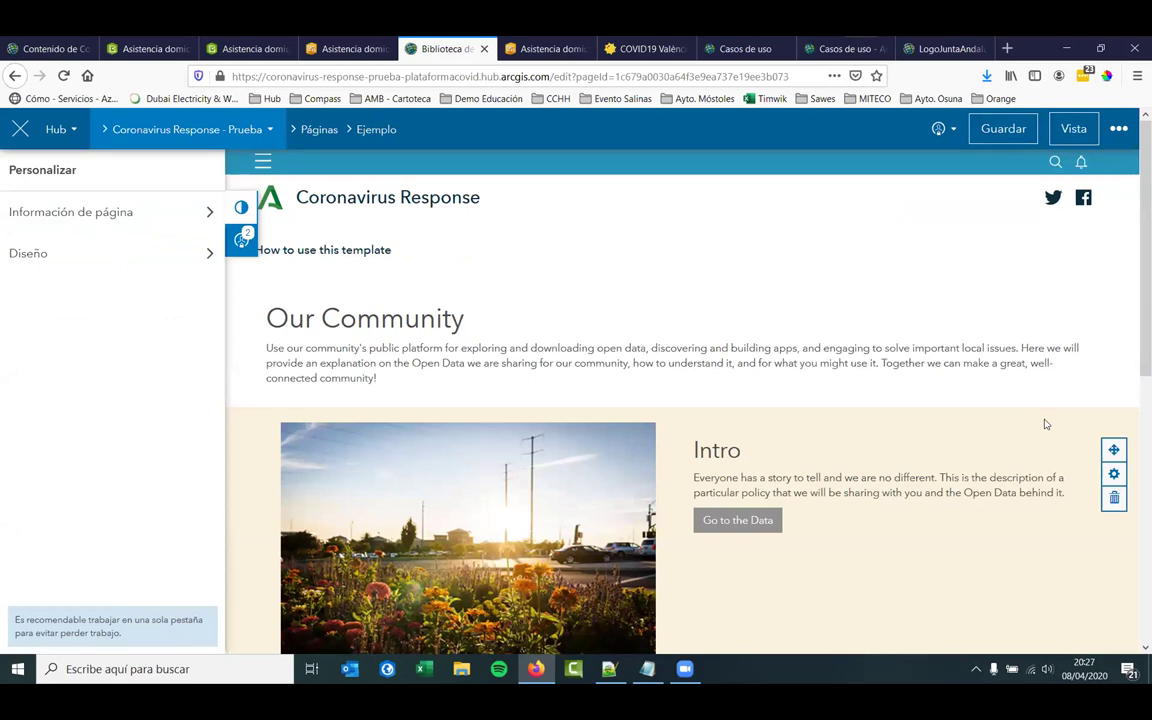
- View the public version of the "Ejemplo" page, check its web address and reopen the page for editing
click(1072, 135)
drag(622, 77, 227, 68)
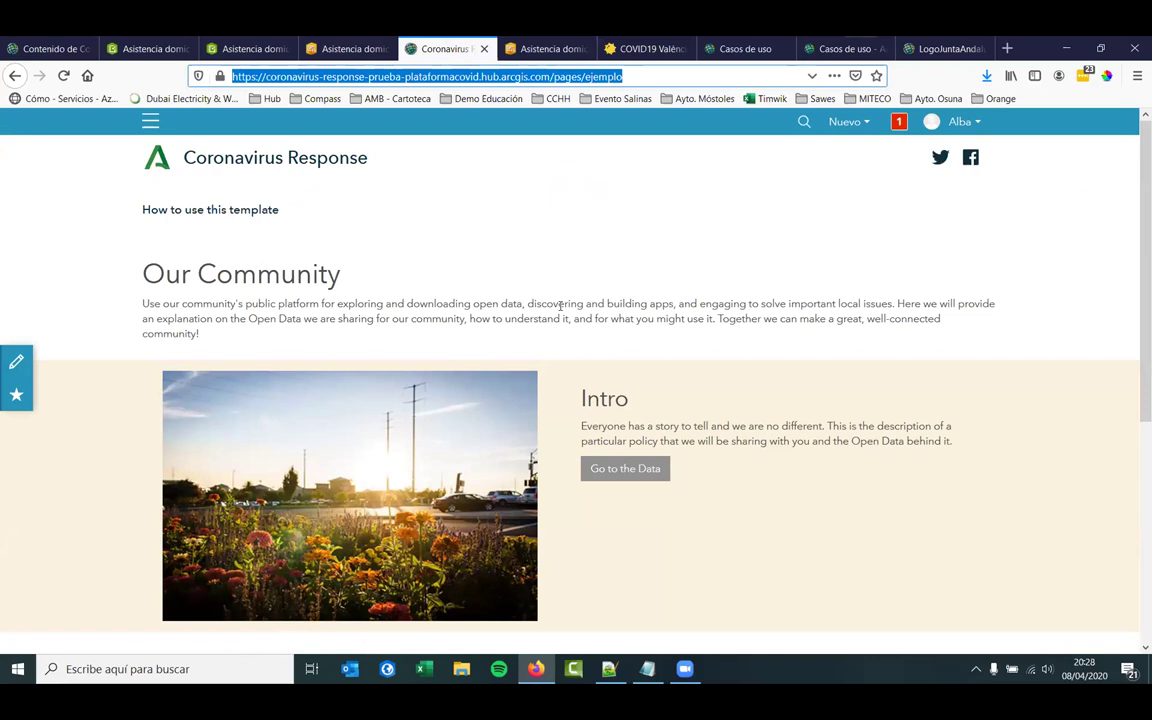
key(BackSpace)
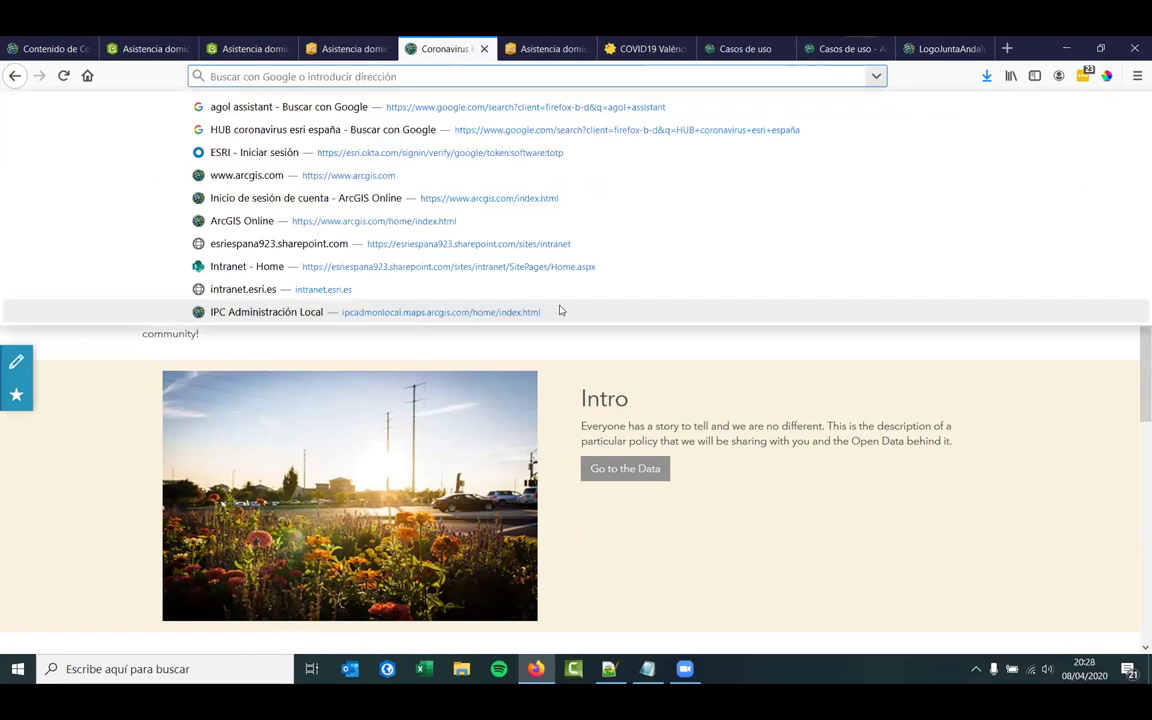
click(600, 508)
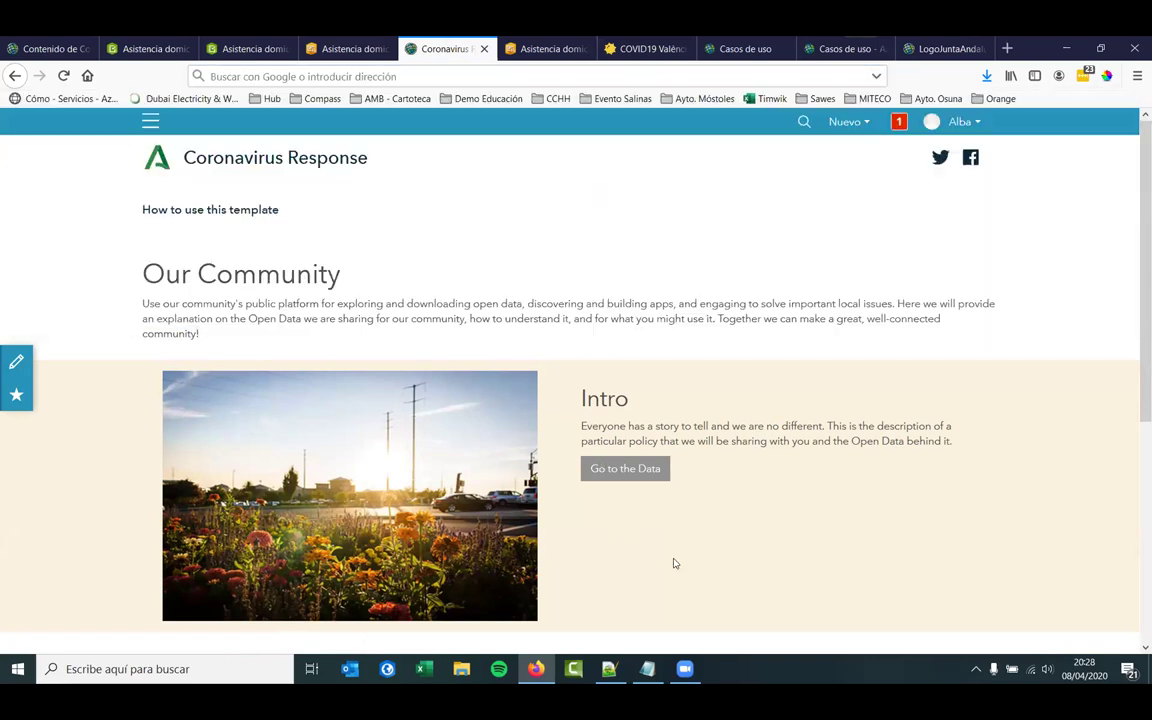
click(19, 372)
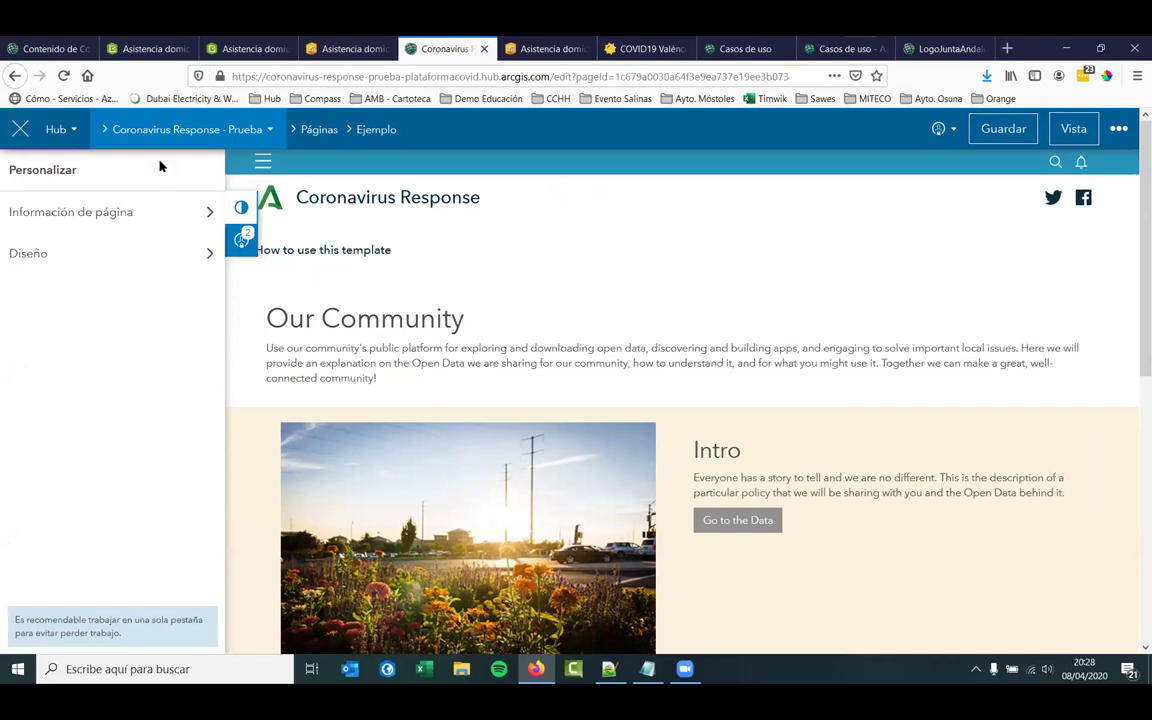
- Return to the site editor of the Coronavirus Response initiative and look over the home layout down to the Local Resources section
click(310, 133)
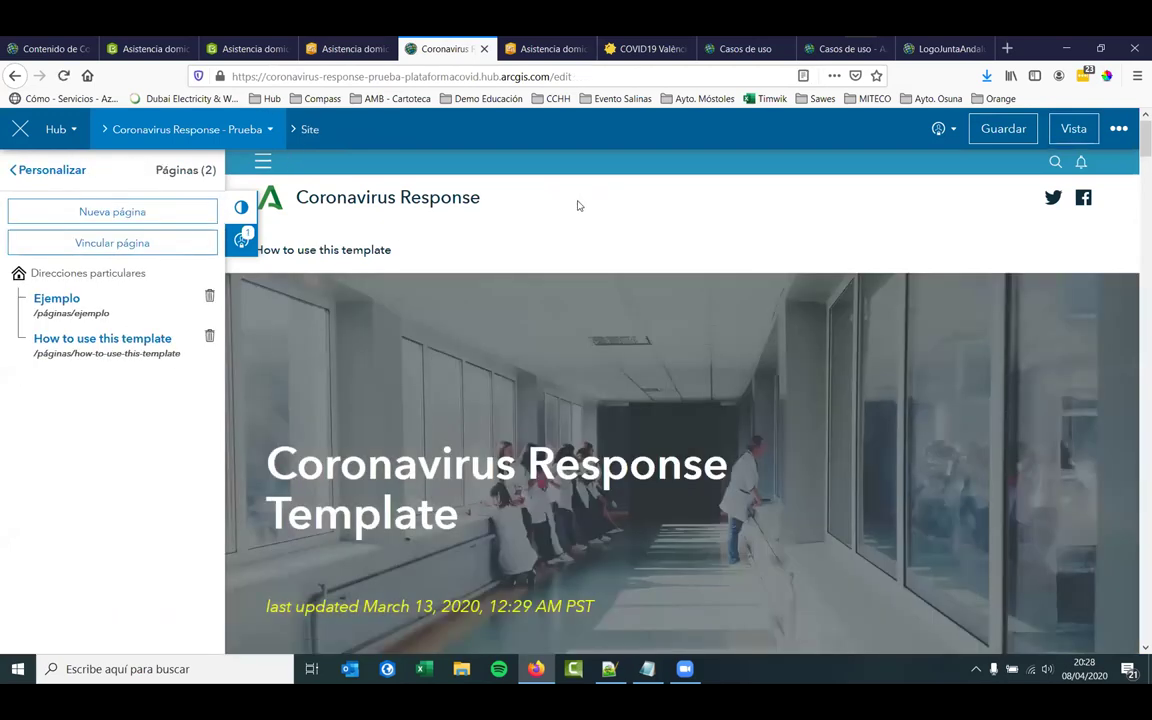
scroll(577, 204, down, 5)
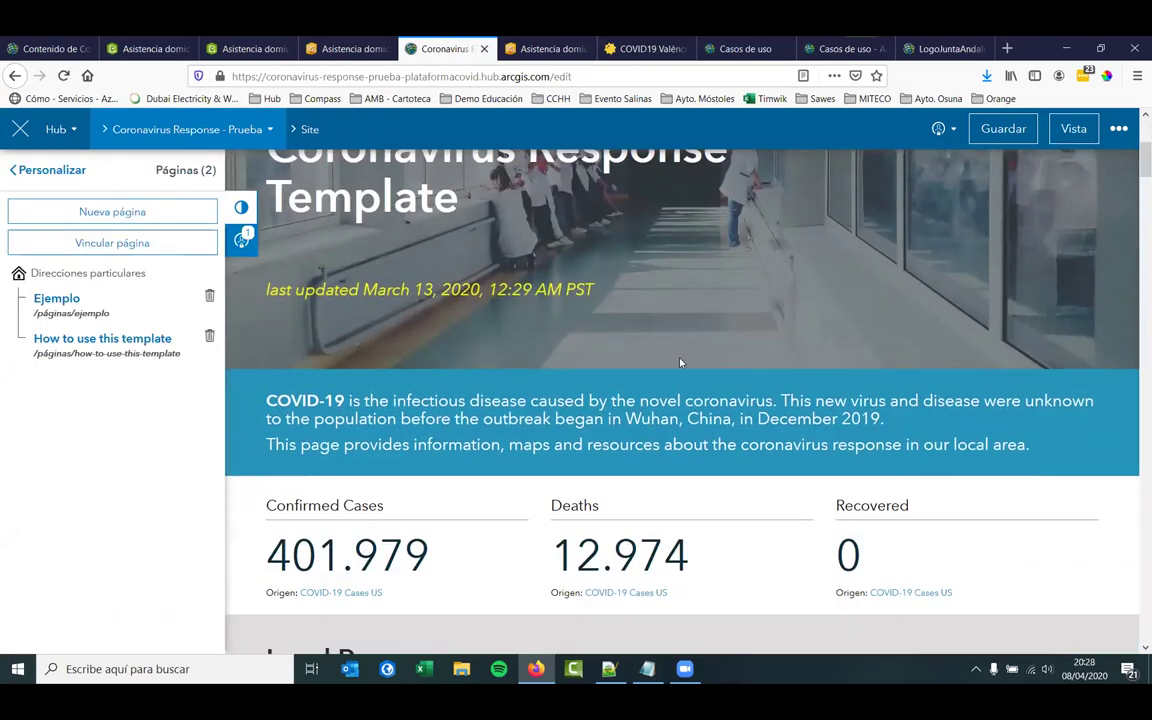
scroll(680, 361, down, 5)
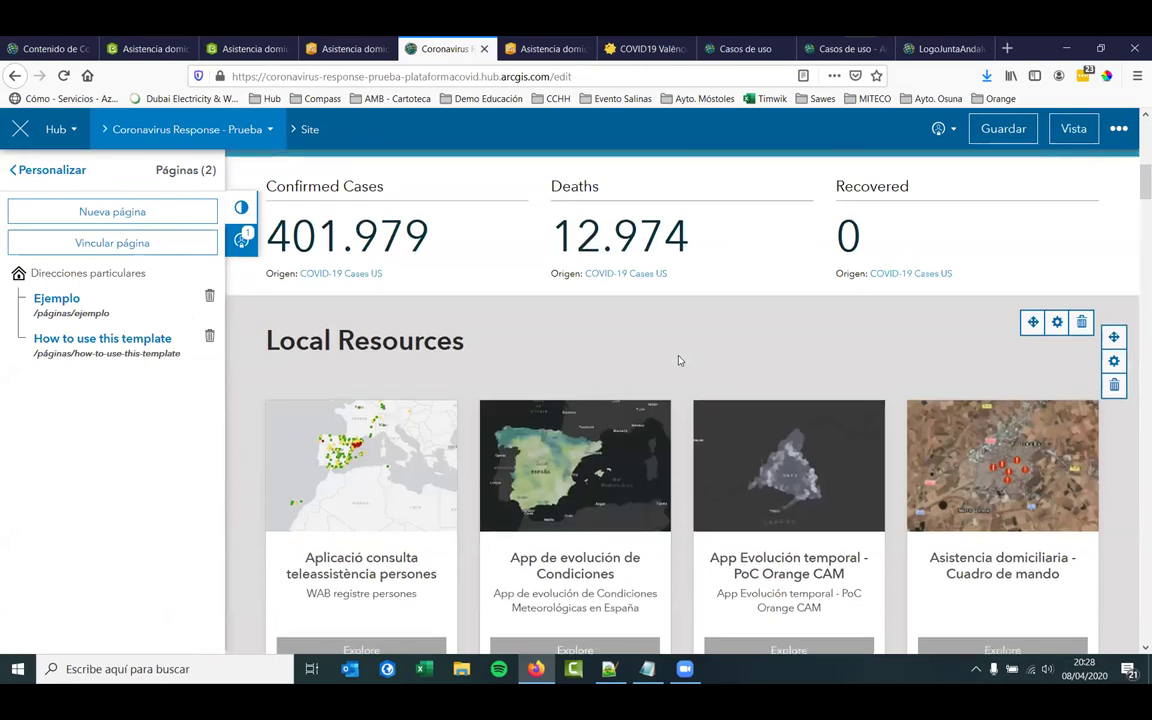
scroll(679, 360, down, 1)
scroll(679, 360, down, 2)
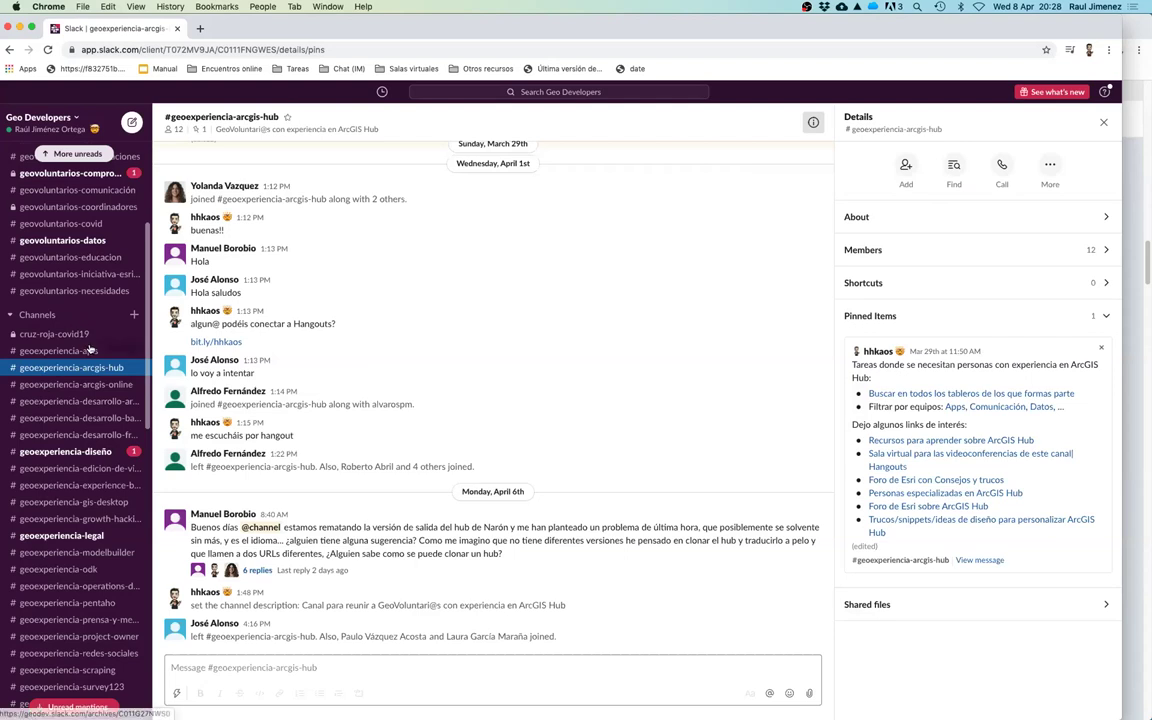
- Switch to the Geo Developers workspace in Slack and search the channel browser for "geoexperiencia"
scroll(101, 355, up, 1)
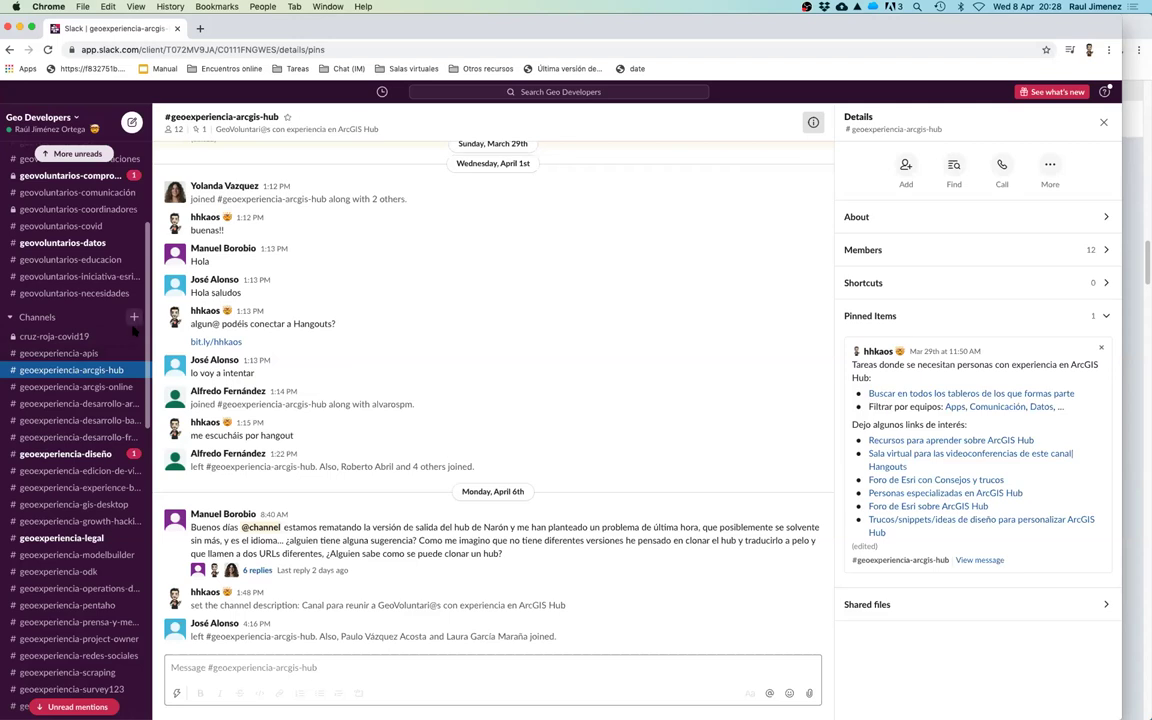
click(134, 319)
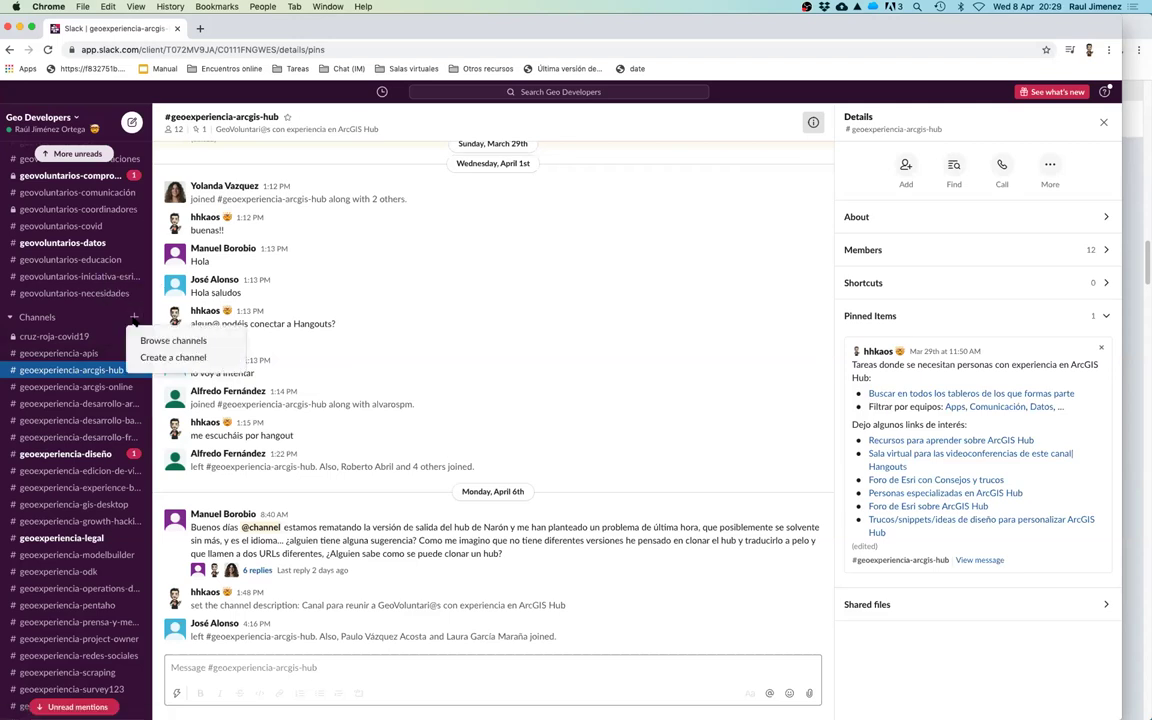
click(172, 337)
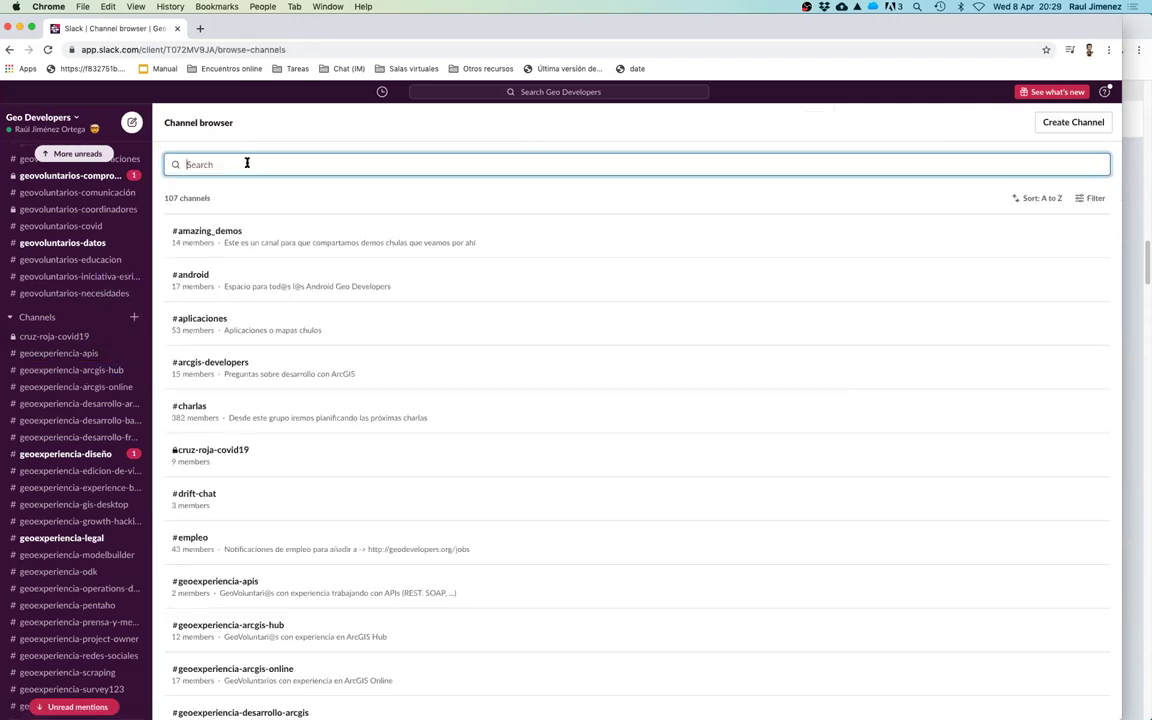
text(geoe)
text(xpo)
text(riencia)
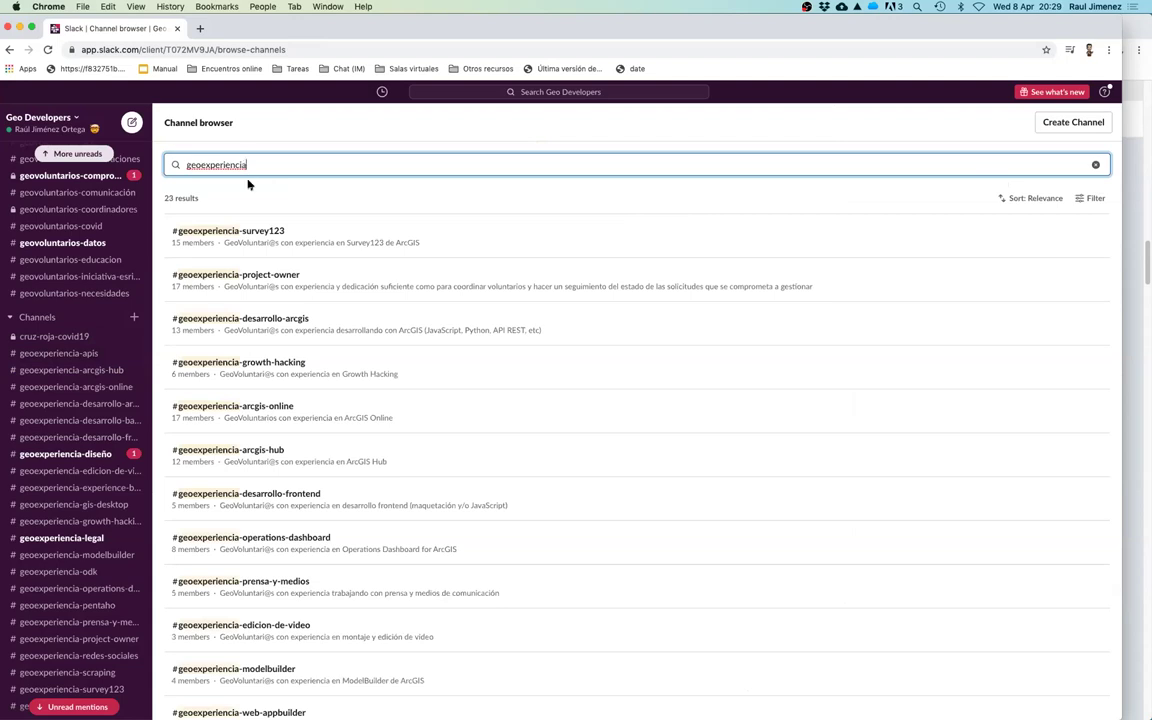
- Look through the "geoexperiencia" channels and their descriptions to see which areas of expertise they cover
scroll(270, 286, down, 1)
scroll(272, 288, down, 1)
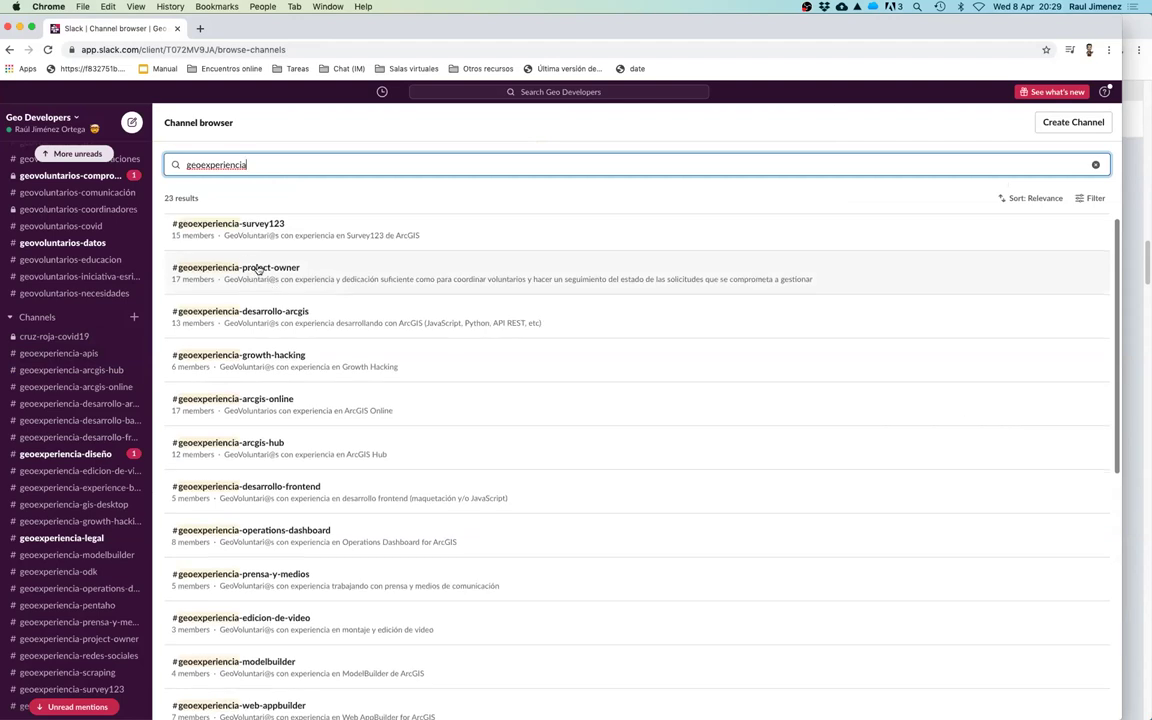
scroll(258, 269, down, 1)
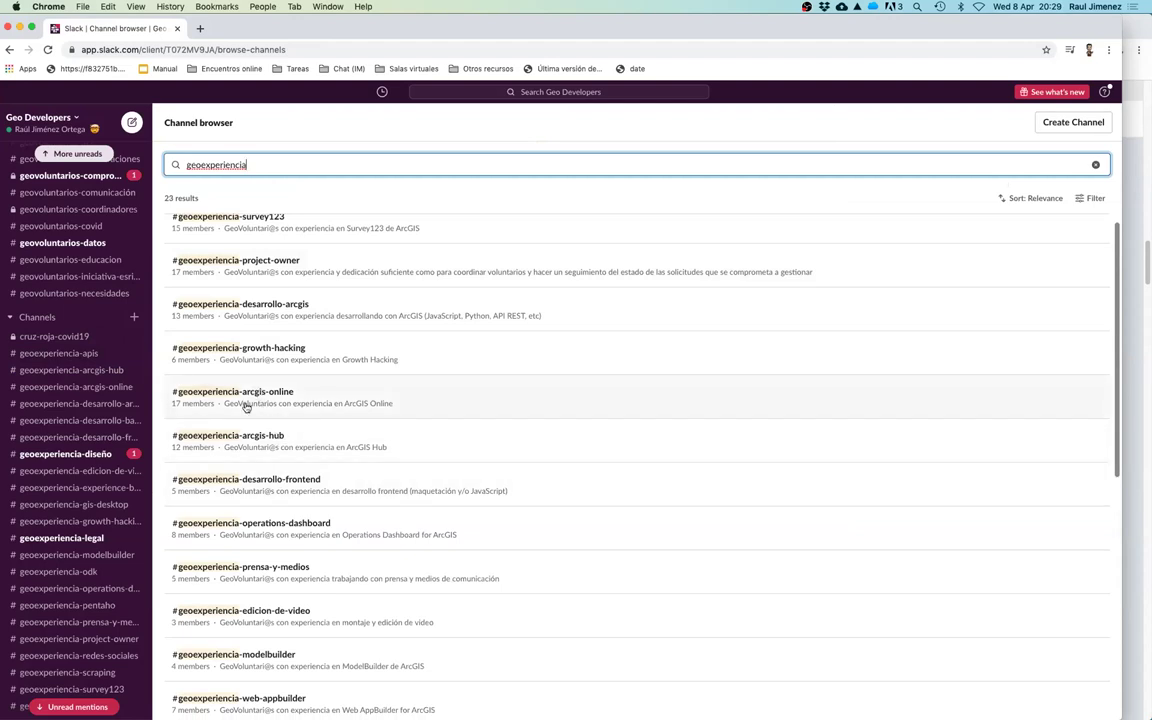
scroll(276, 453, down, 1)
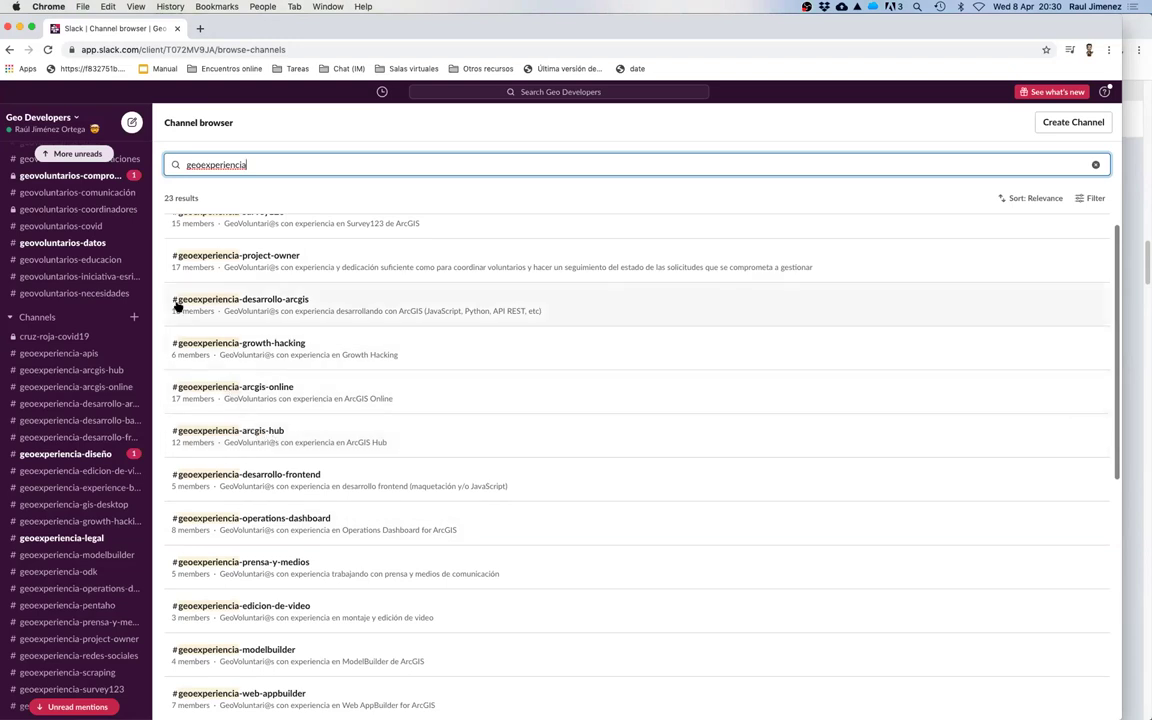
scroll(188, 313, up, 1)
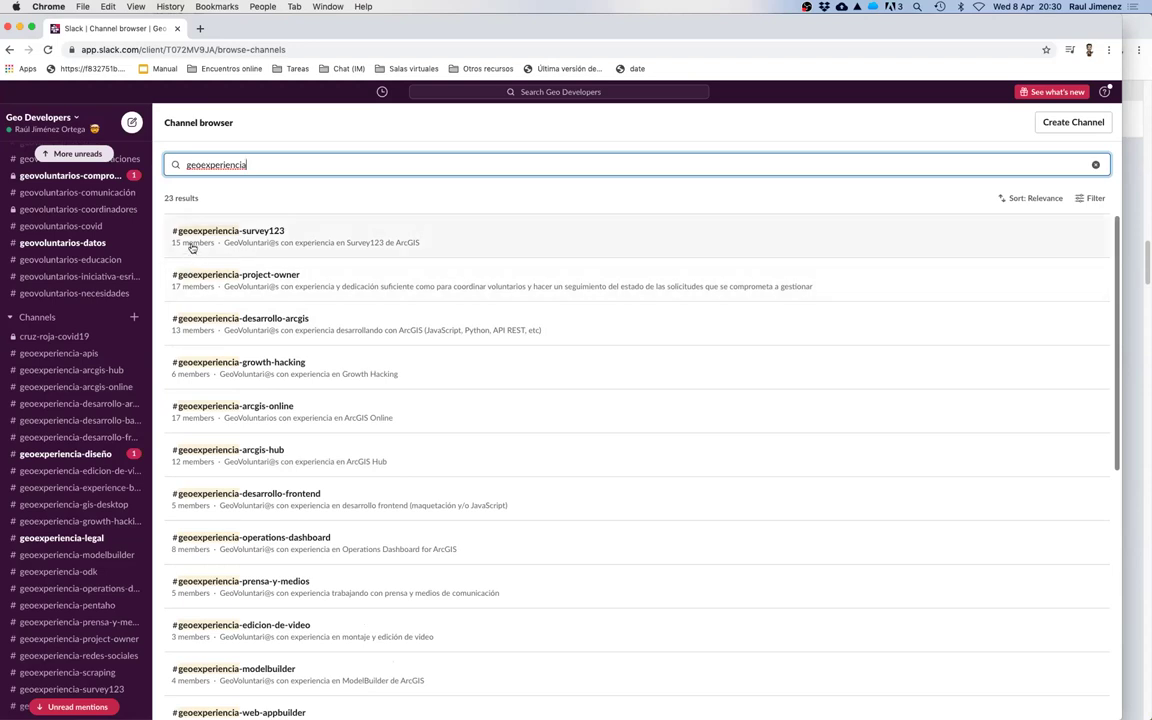
scroll(231, 381, down, 10)
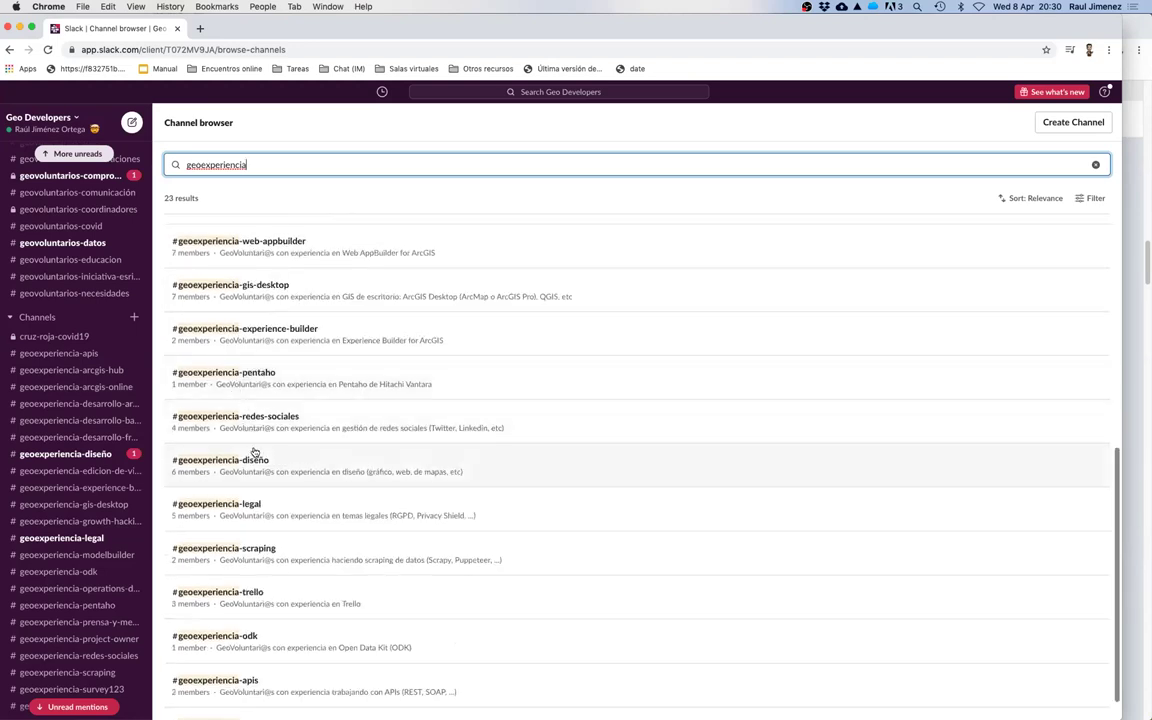
scroll(254, 453, down, 1)
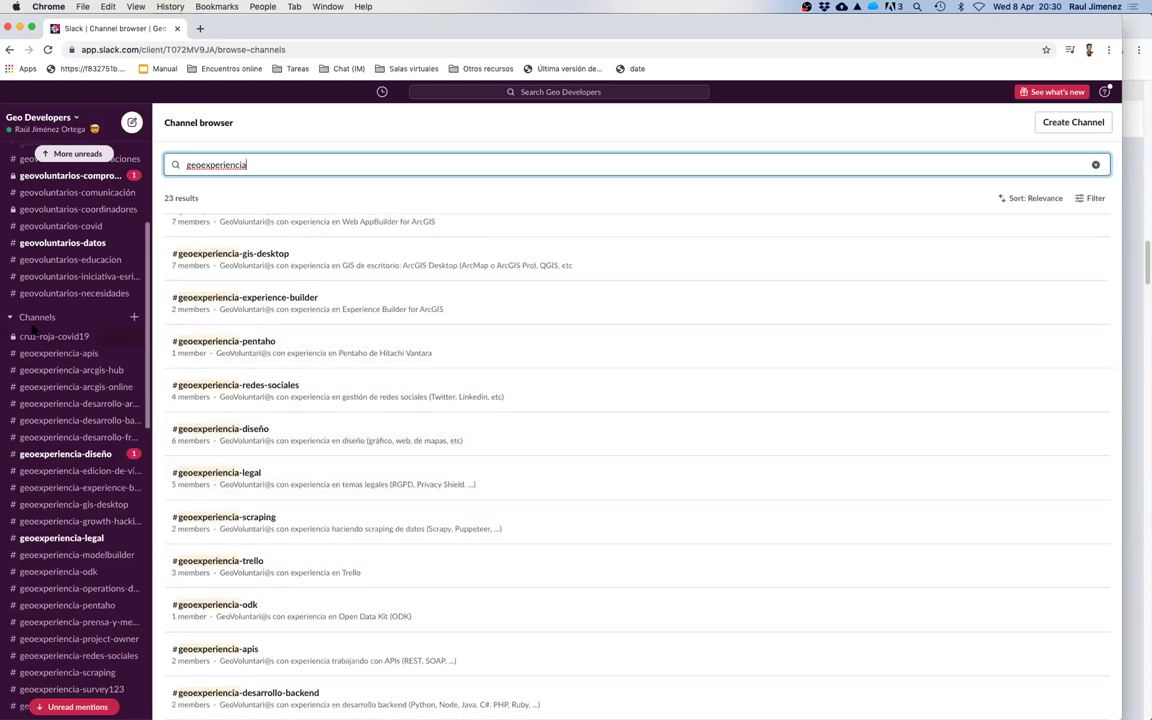
scroll(247, 424, up, 10)
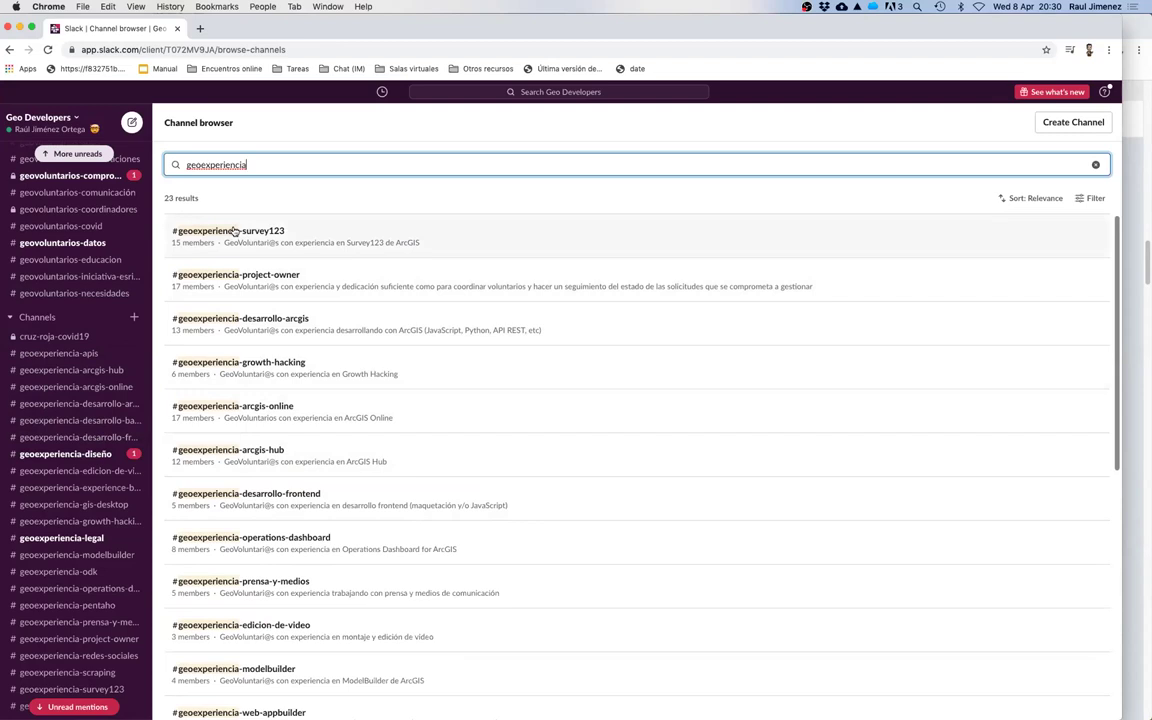
key(super+Tab)
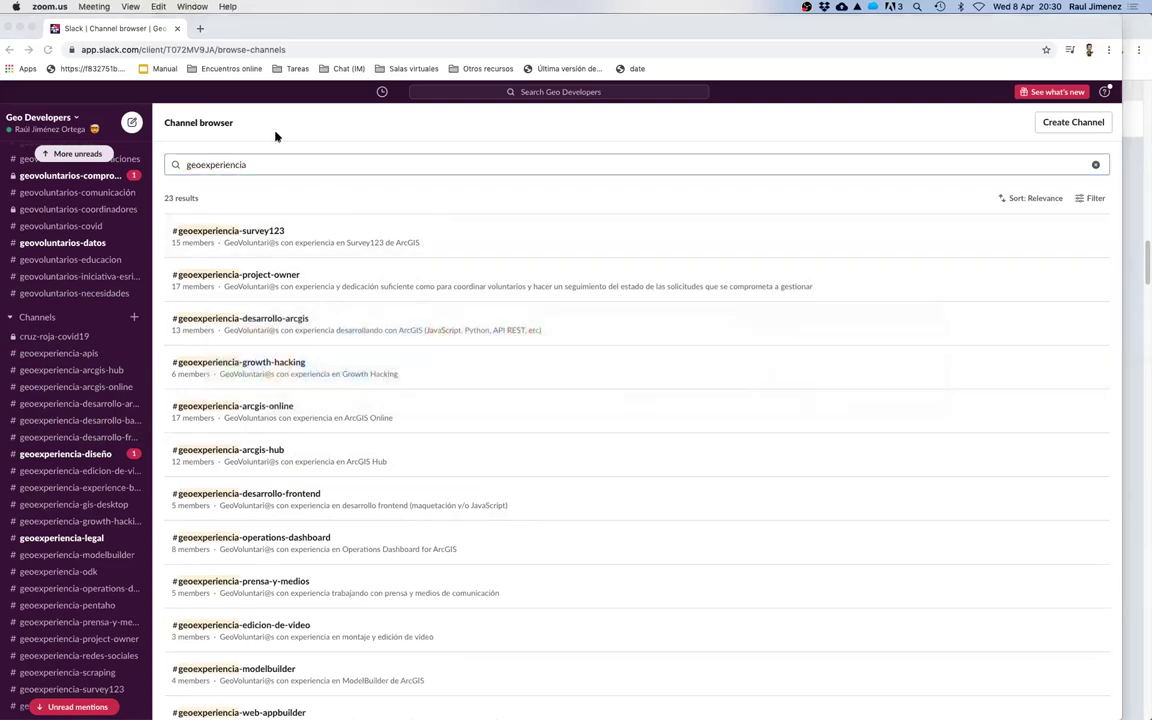
key(super+Tab)
key(Escape)
key(super+Tab)
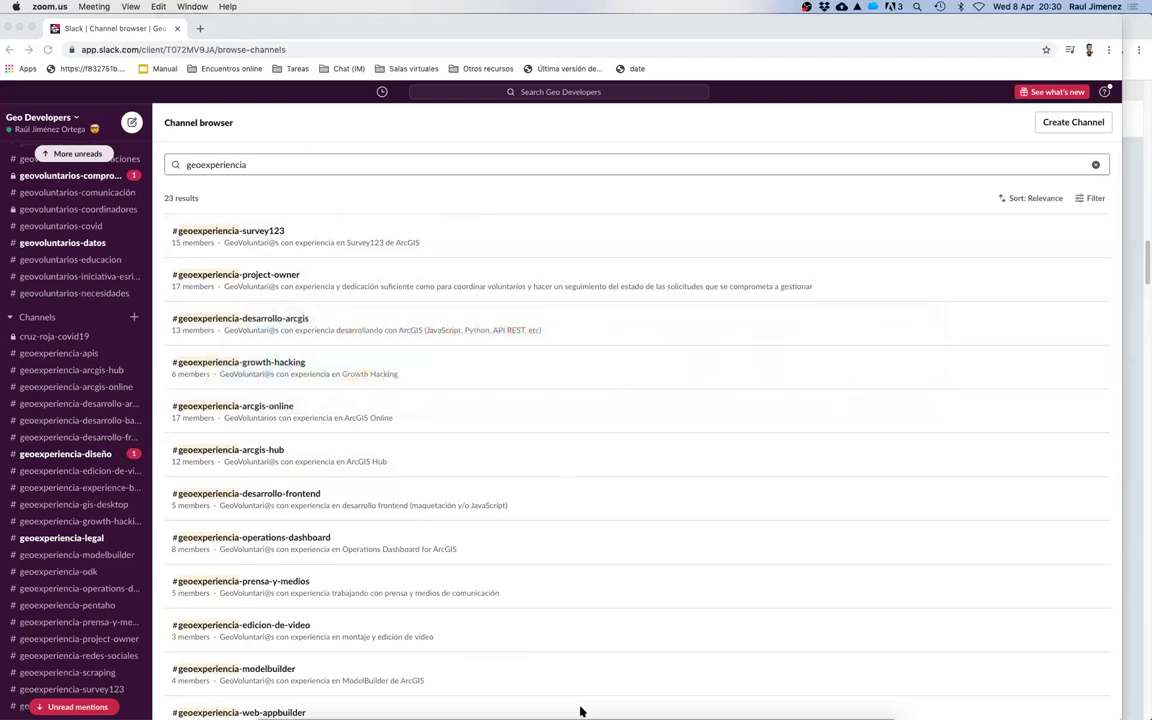
mouse_move(712, 710)
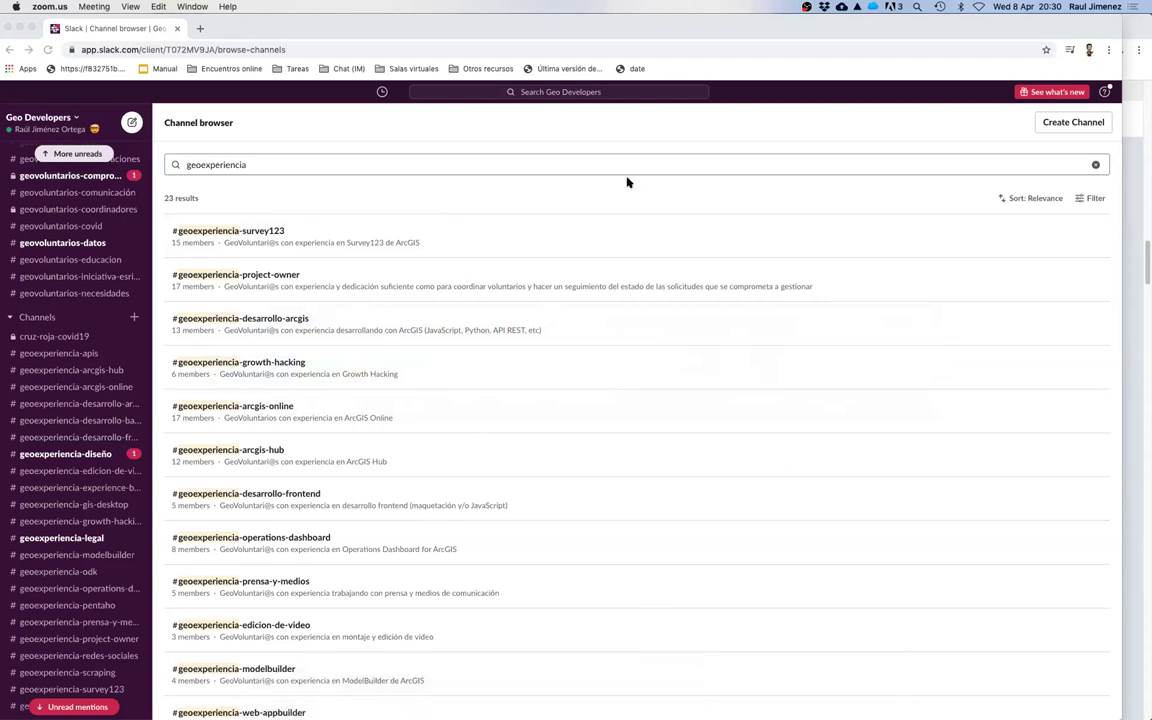
mouse_move(969, 712)
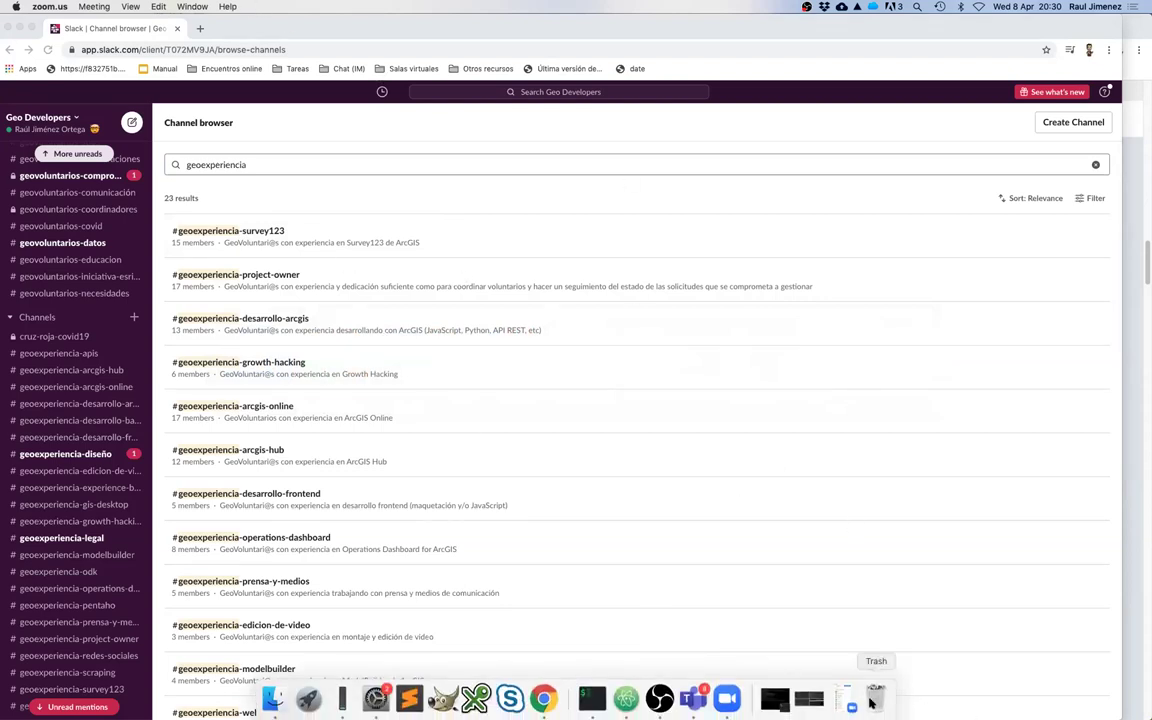
- Switch to the GeoCOVID solutions presentation in Google Slides and open the "Seguridad" slide about ArcGIS Hub
click(170, 39)
key(super+grave)
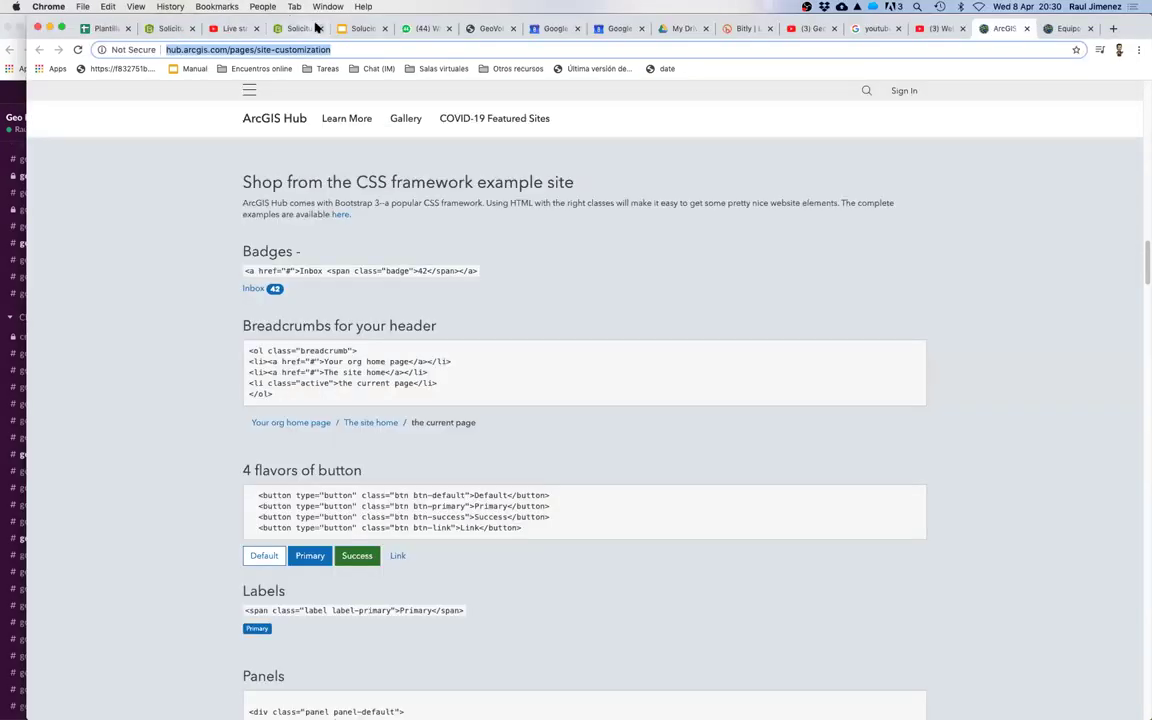
click(356, 28)
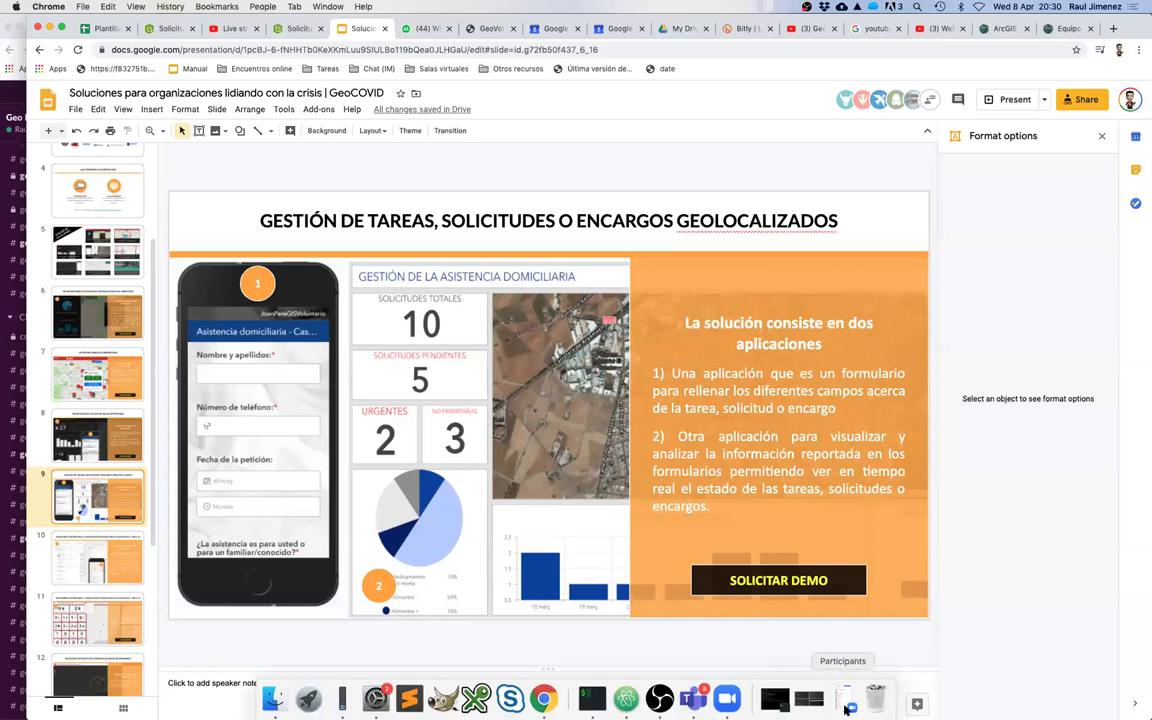
click(655, 629)
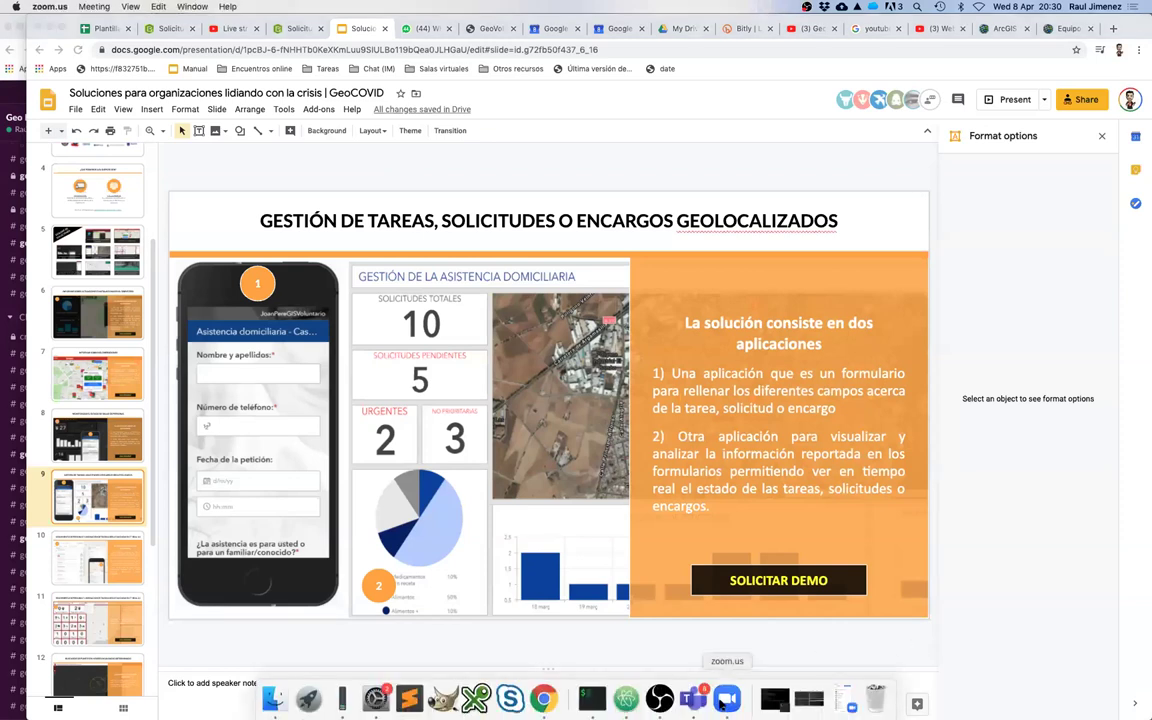
mouse_move(858, 705)
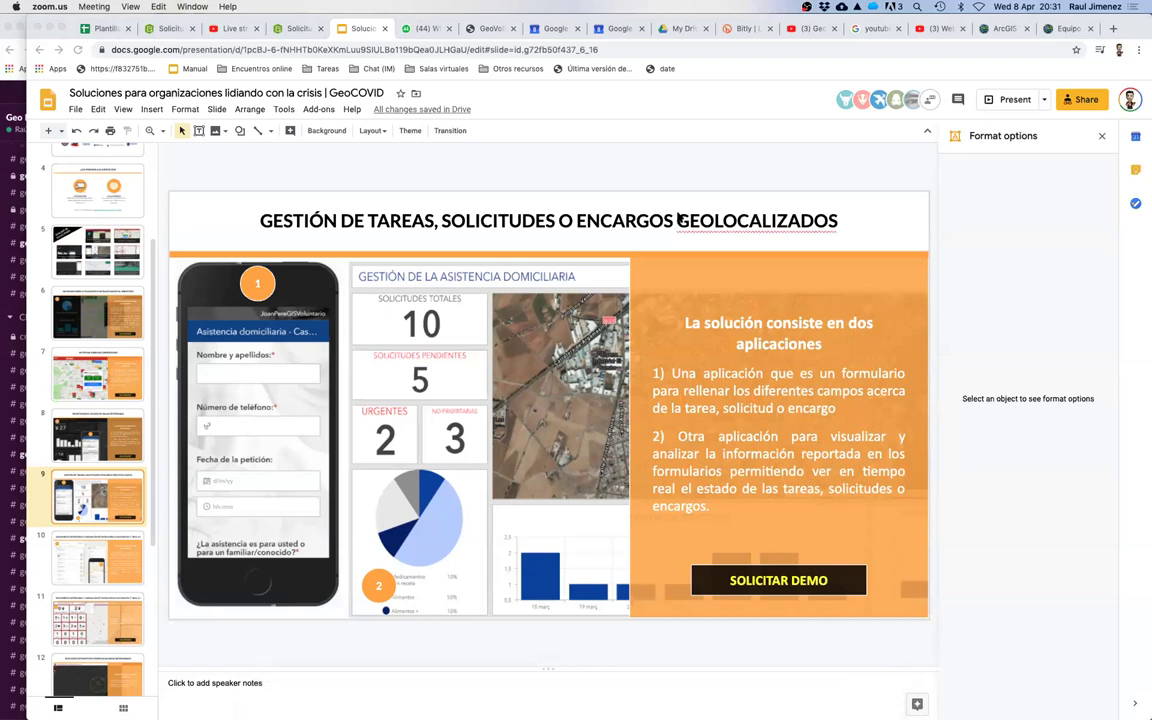
scroll(112, 540, down, 5)
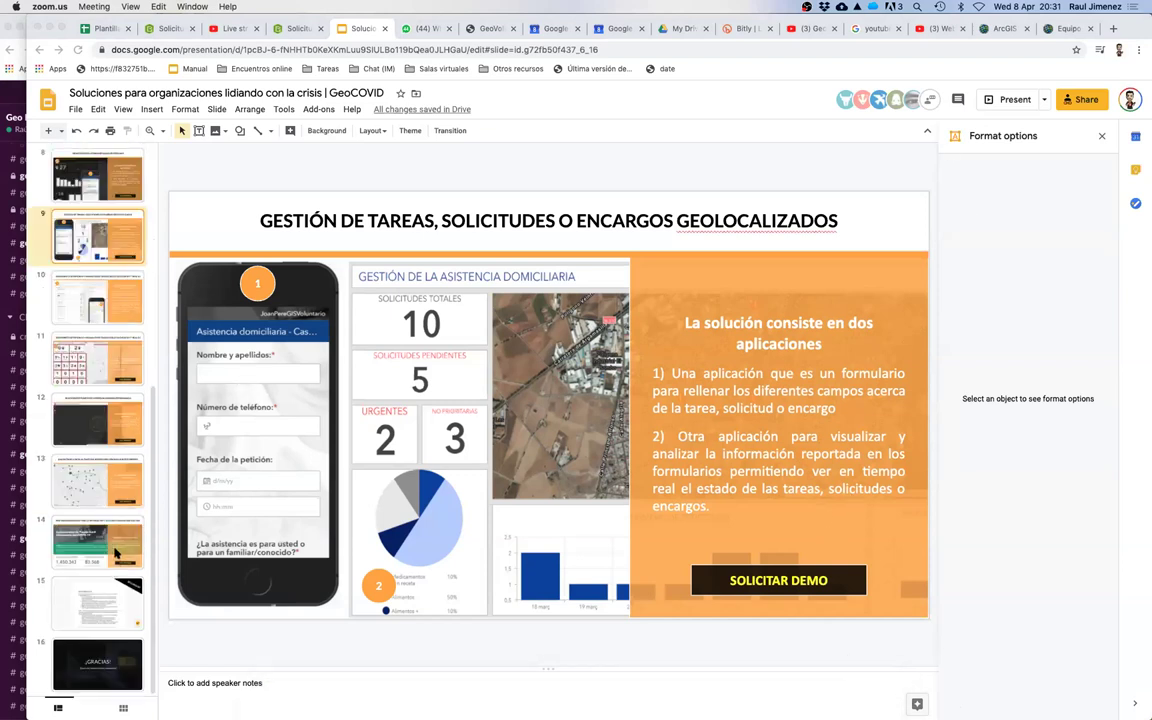
click(90, 578)
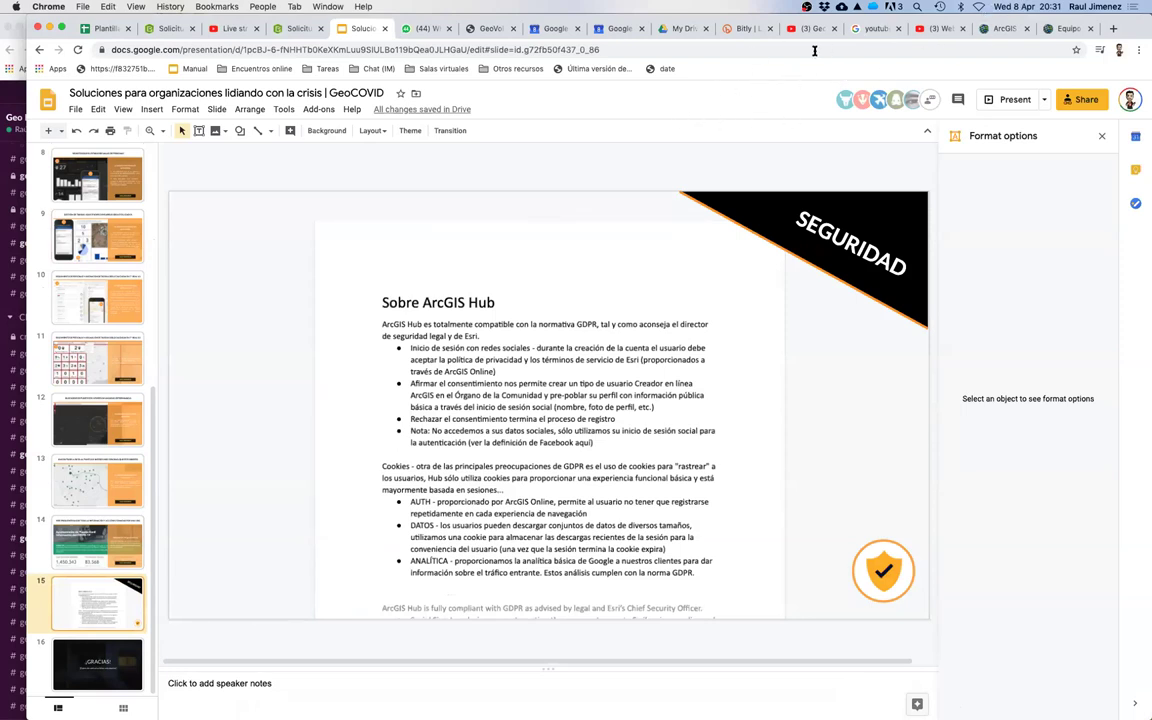
- Narrow the Slack channel search to "geoexperiencia-le", and return to the "Seguridad" slide in Google Slides
key(super+grave)
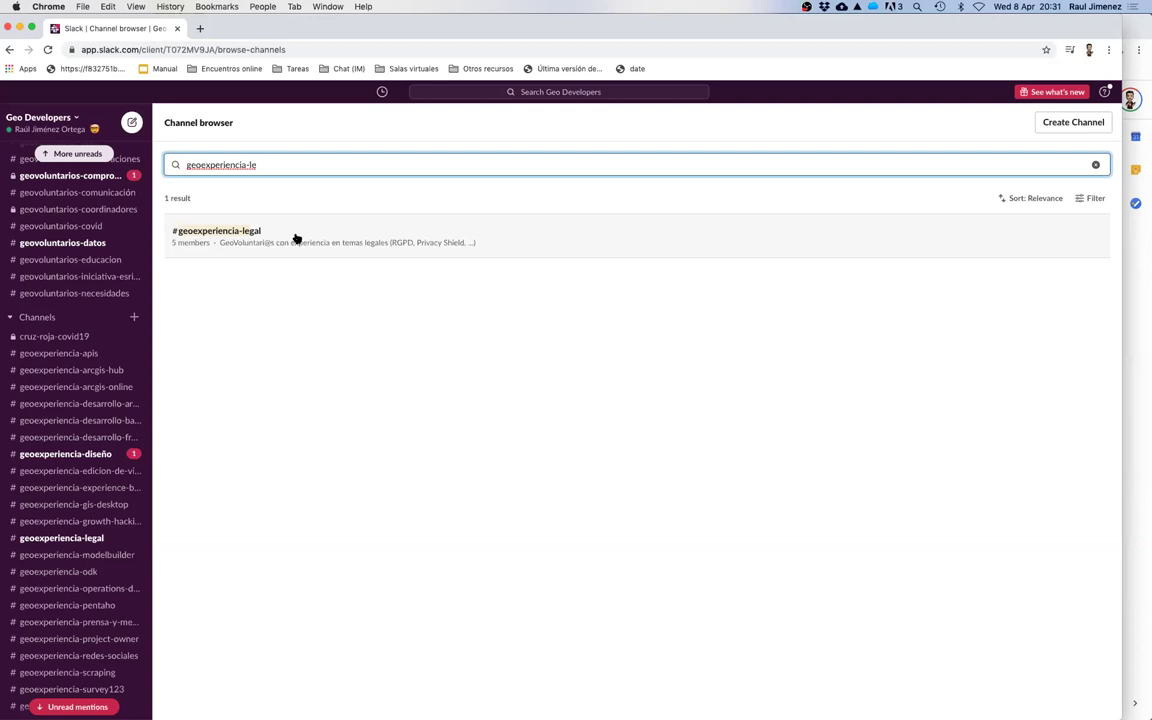
key(super+Tab)
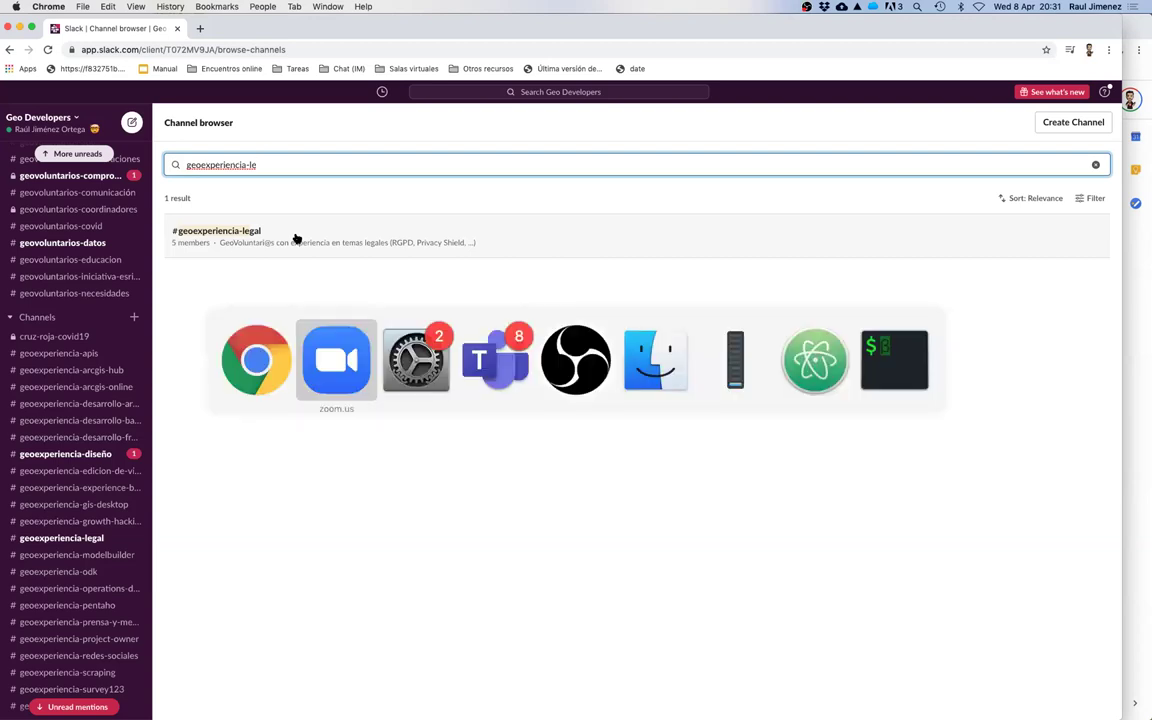
key(super+shift+Tab)
key(super+grave)
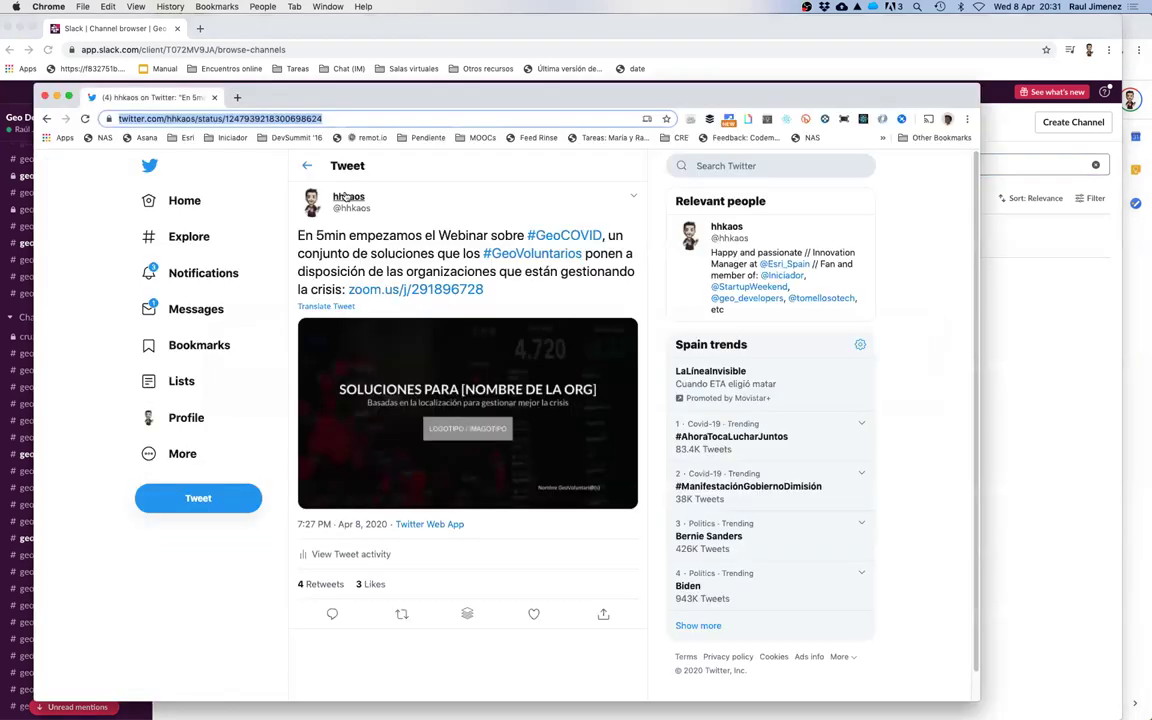
key(super+grave)
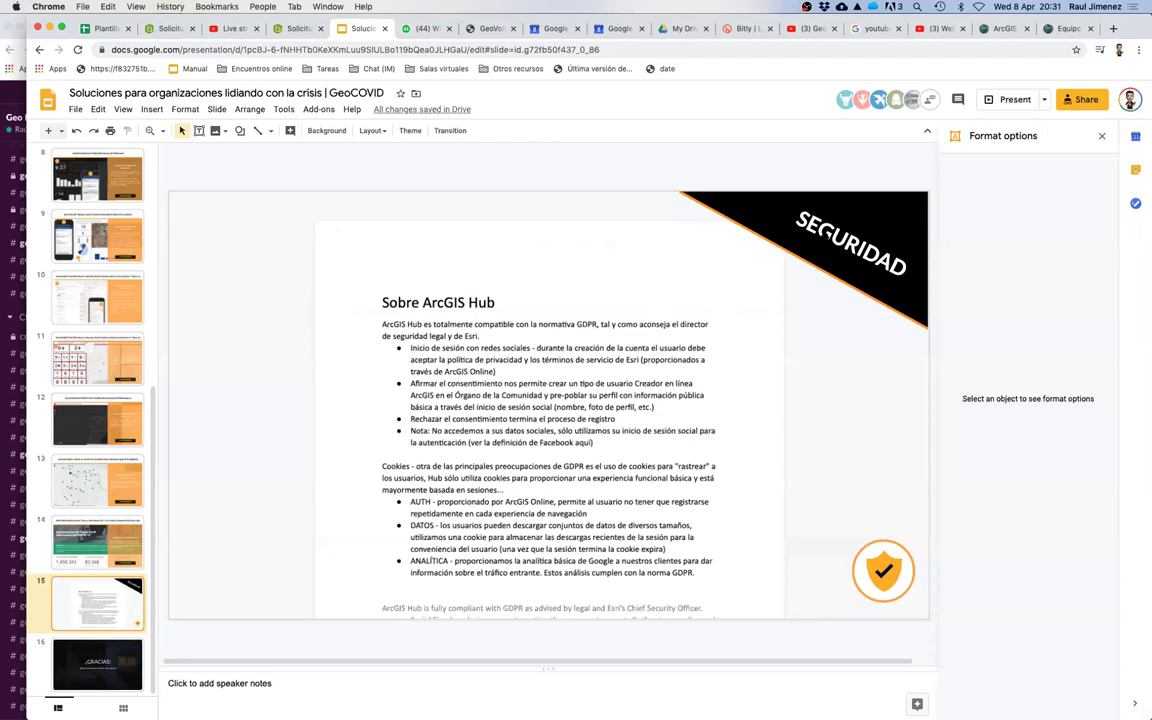